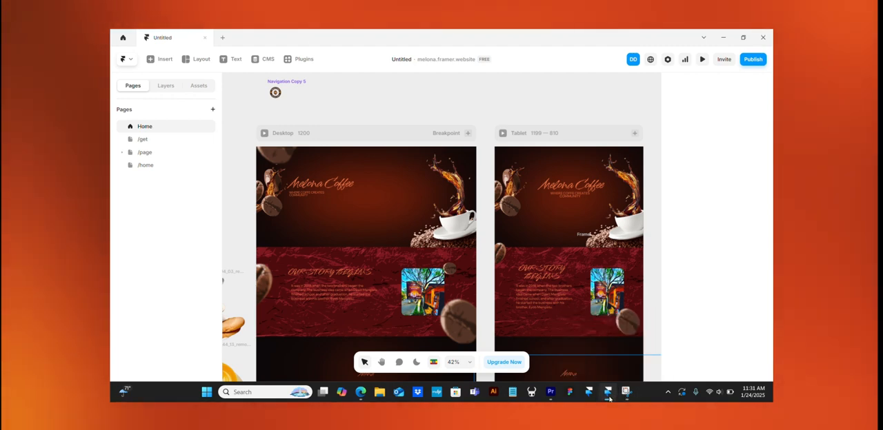
- Switch to the browser version of the Melona Coffee project and compare its canvas with the desktop app version
{"action": "left_click", "coordinate": [360, 391]}
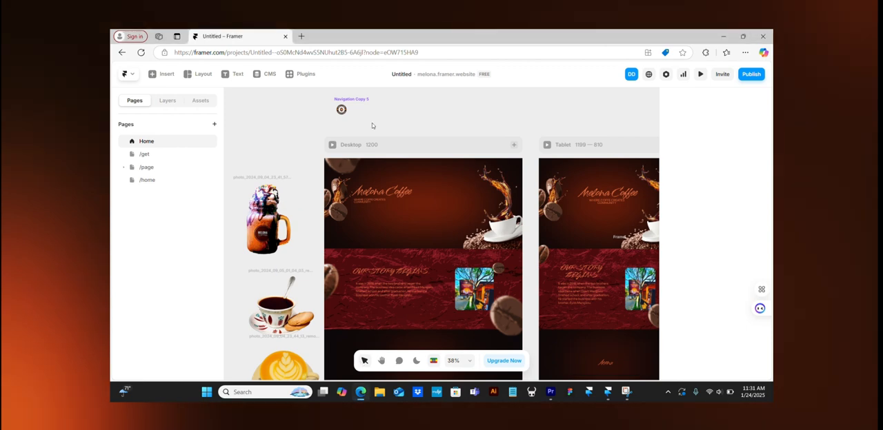
{"action": "scroll", "coordinate": [445, 205], "scroll_direction": "right", "scroll_amount": 3}
{"action": "scroll", "coordinate": [445, 205], "scroll_direction": "down", "scroll_amount": 1}
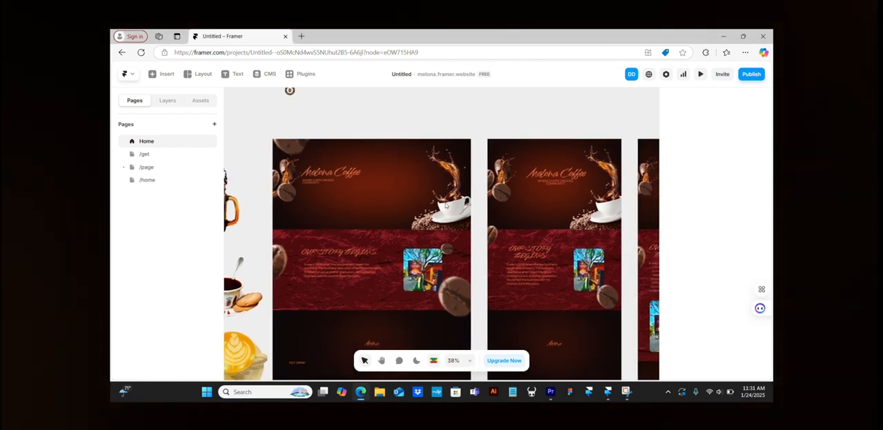
{"action": "scroll", "coordinate": [445, 205], "scroll_direction": "up", "scroll_amount": 1}
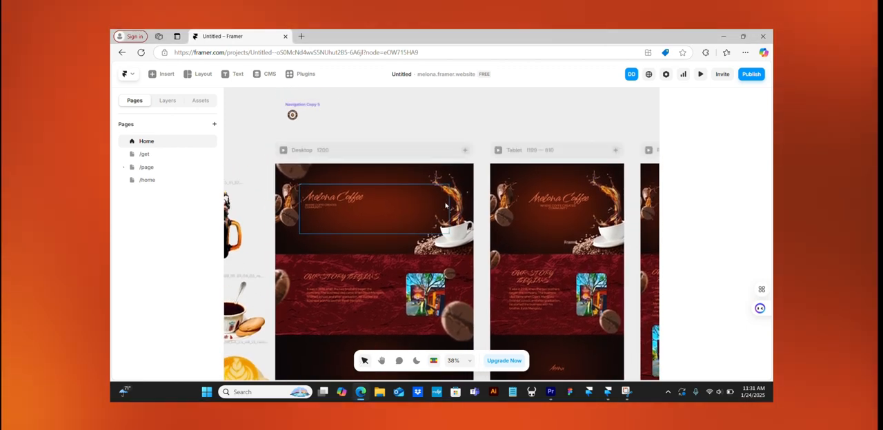
{"action": "left_click", "coordinate": [609, 394]}
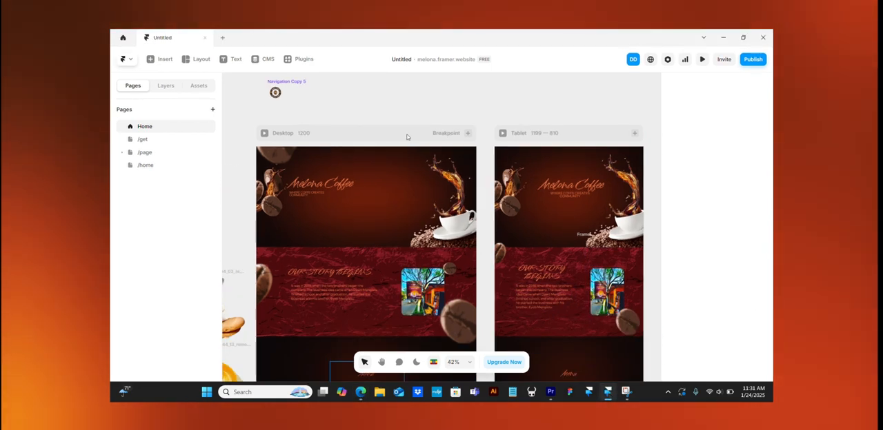
{"action": "left_click", "coordinate": [722, 38]}
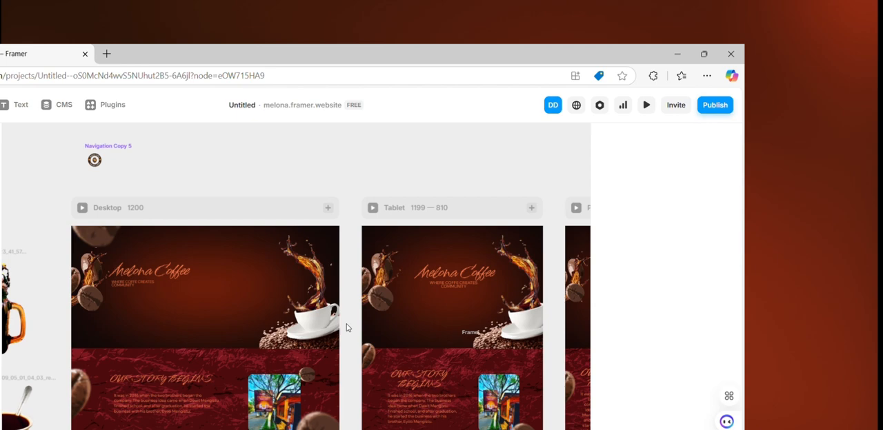
- Select elements on the project canvas to show their properties, and examine the site's publishing options
{"action": "left_click_drag", "start_coordinate": [480, 238], "coordinate": [655, 193]}
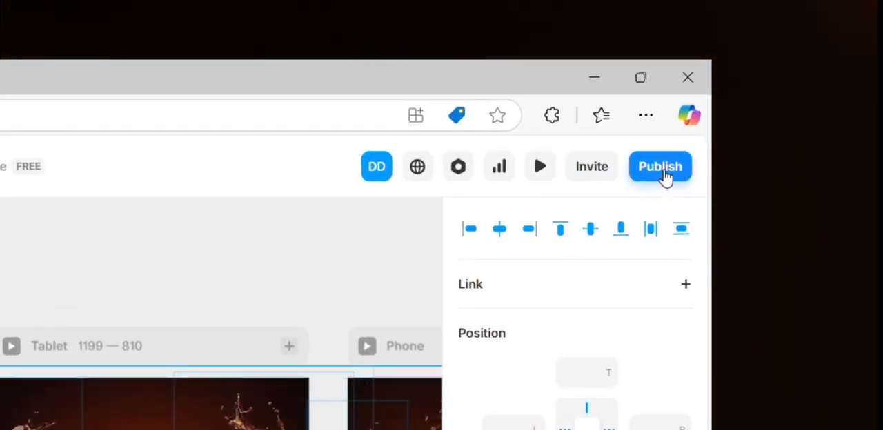
{"action": "left_click", "coordinate": [13, 278]}
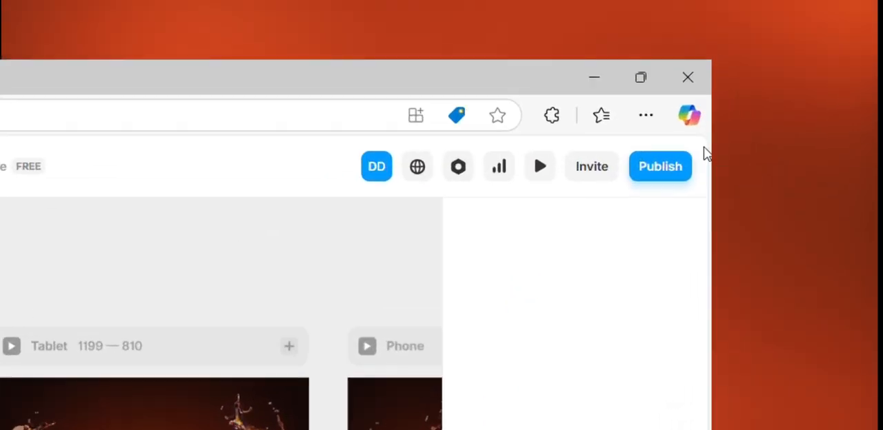
{"action": "left_click", "coordinate": [756, 75]}
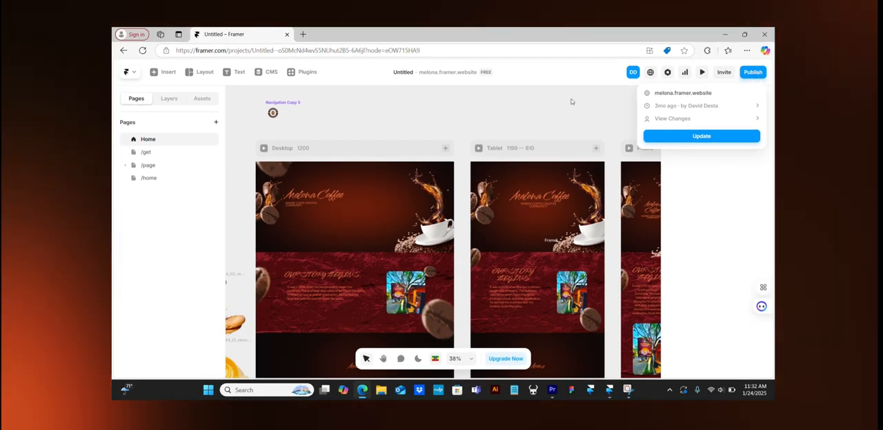
{"action": "left_click", "coordinate": [186, 223]}
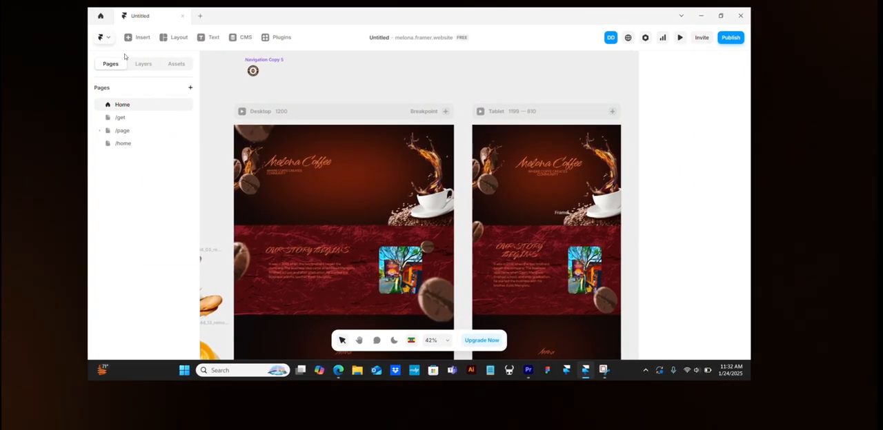
- Create a new blank project in the desktop app, select its Desktop breakpoint and dismiss the Insert Panel tip
{"action": "left_click", "coordinate": [105, 38]}
{"action": "mouse_move", "coordinate": [128, 120]}
{"action": "mouse_move", "coordinate": [103, 113]}
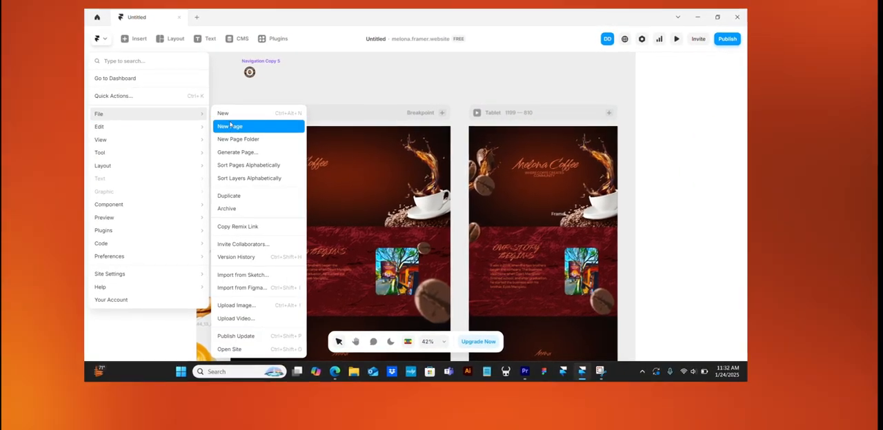
{"action": "left_click", "coordinate": [245, 115]}
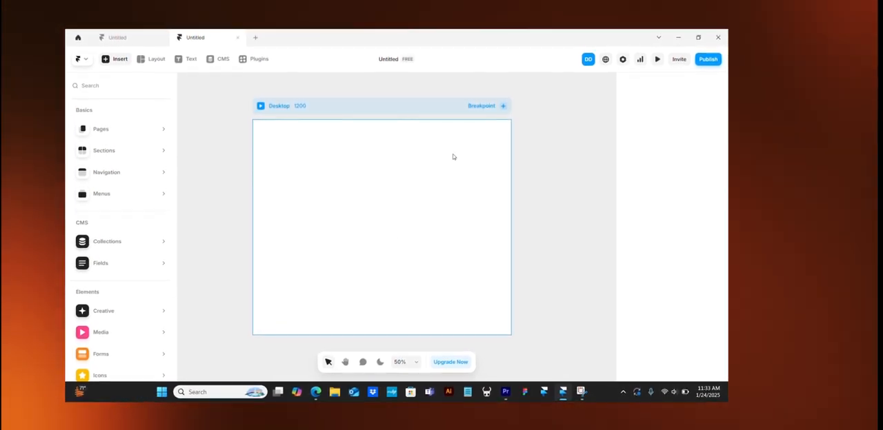
{"action": "left_click", "coordinate": [370, 157]}
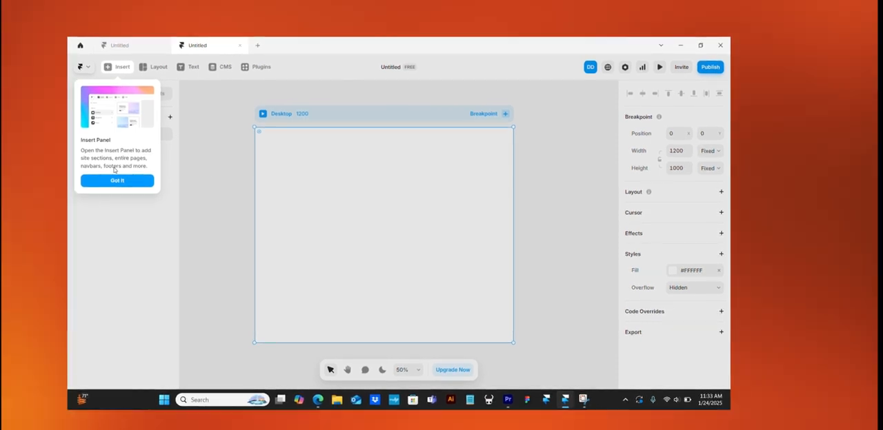
{"action": "left_click", "coordinate": [115, 181]}
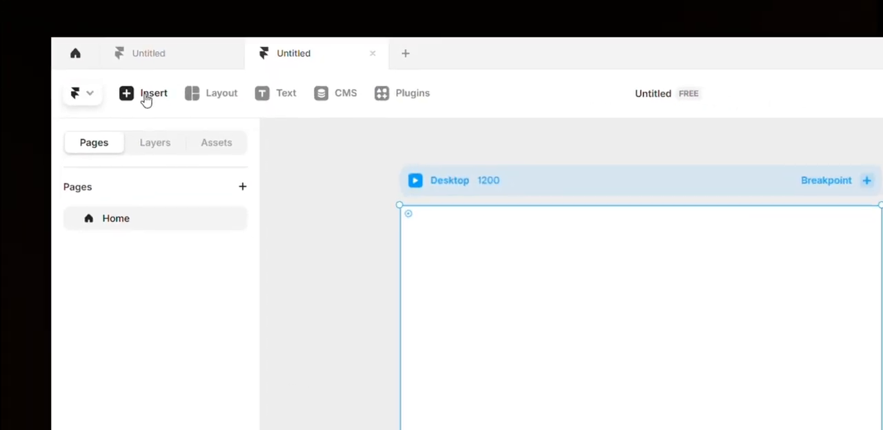
- Look through the insertable Pages, Sections, Navigation and Menus presets and the available layout elements
{"action": "left_click", "coordinate": [143, 103]}
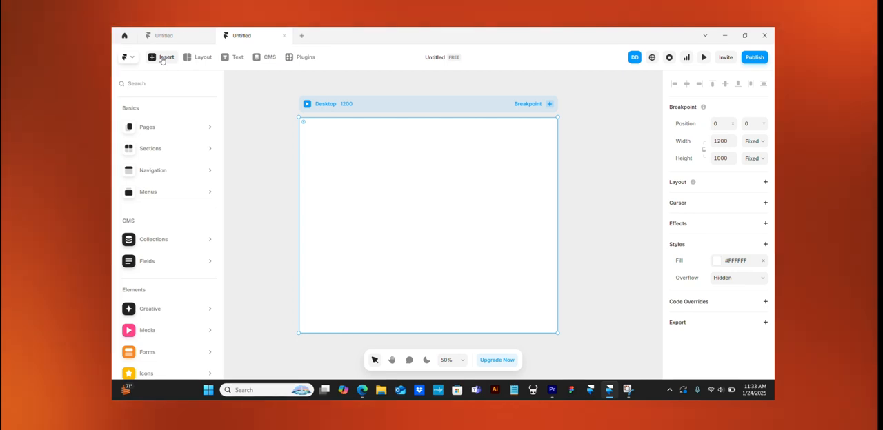
{"action": "mouse_move", "coordinate": [187, 126]}
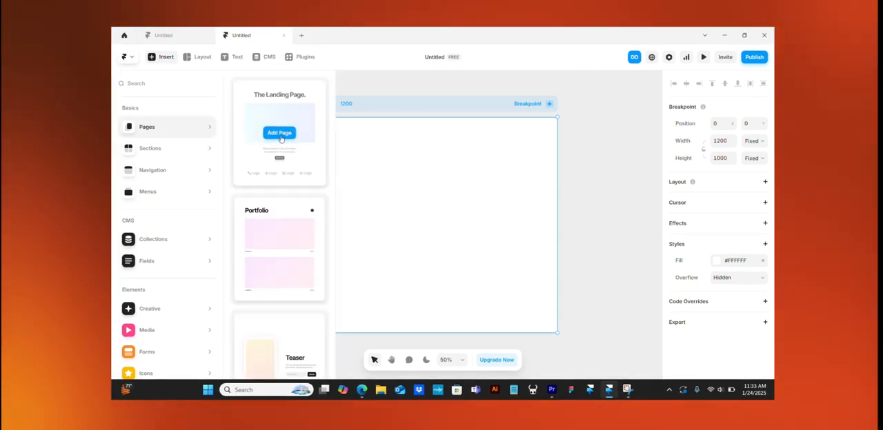
{"action": "mouse_move", "coordinate": [182, 150]}
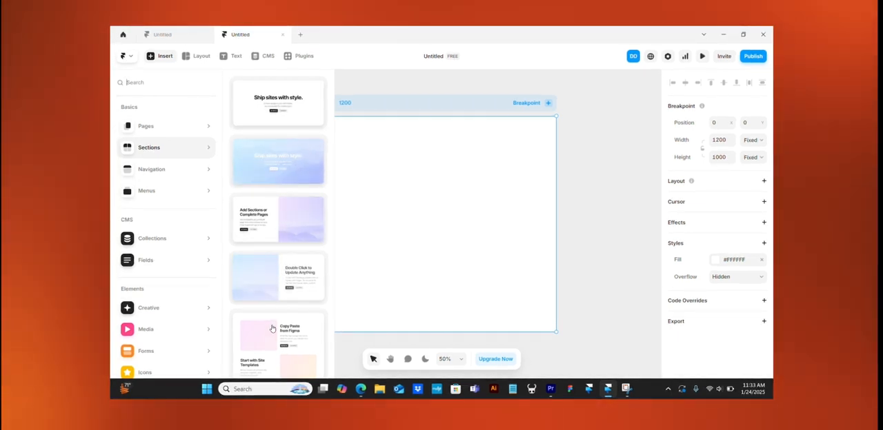
{"action": "left_click", "coordinate": [166, 170]}
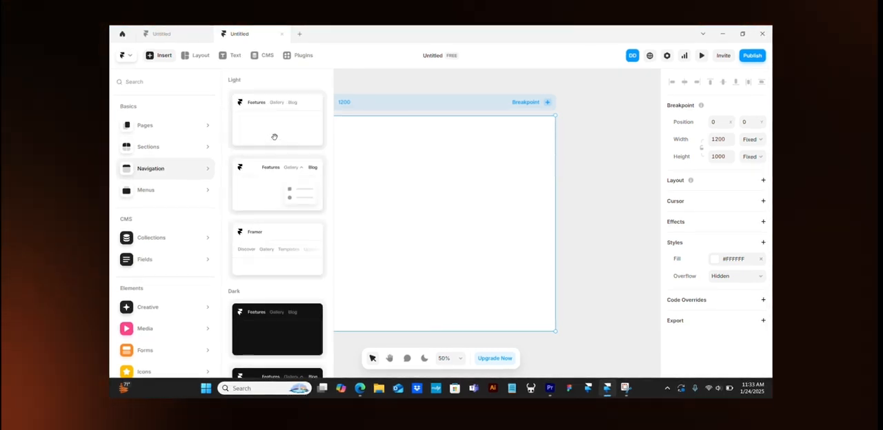
{"action": "left_click", "coordinate": [179, 190]}
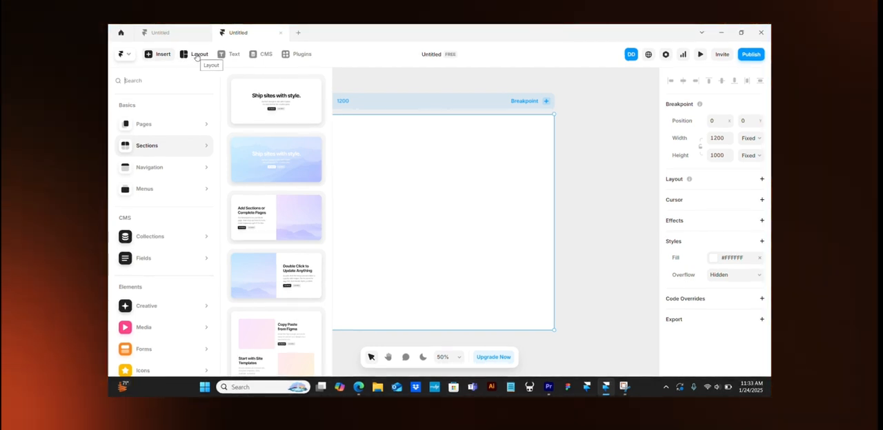
{"action": "left_click", "coordinate": [197, 54]}
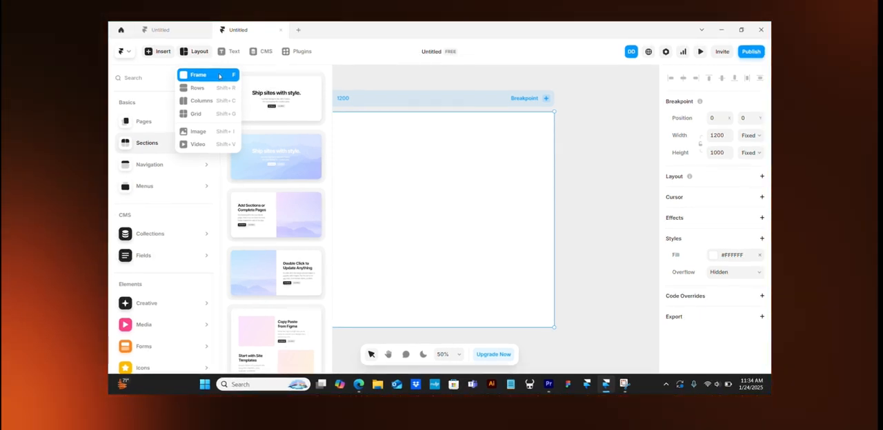
{"action": "left_click", "coordinate": [413, 160]}
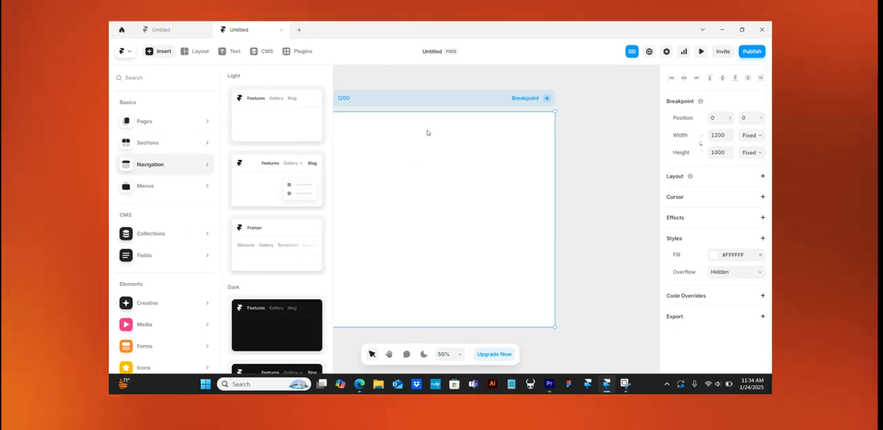
{"action": "left_click", "coordinate": [157, 55]}
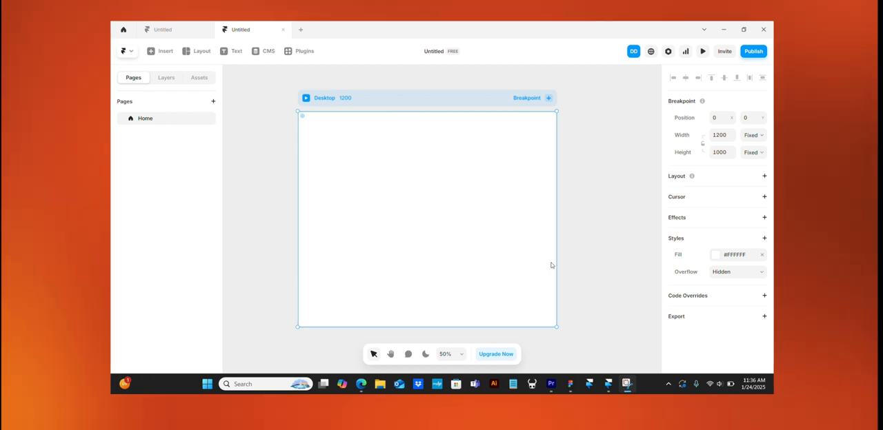
- Switch to Figma and compare the galao website hero design with its green copy that marks the layout frames
{"action": "left_click", "coordinate": [571, 385]}
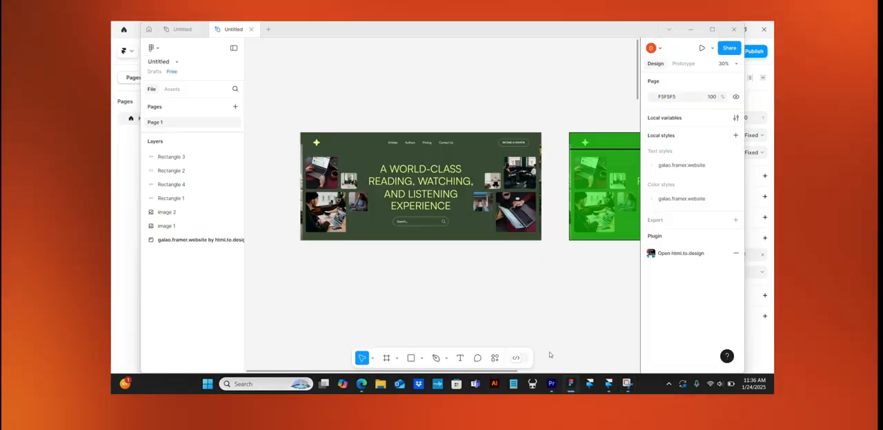
{"action": "scroll", "coordinate": [372, 186], "scroll_direction": "up", "scroll_amount": 3}
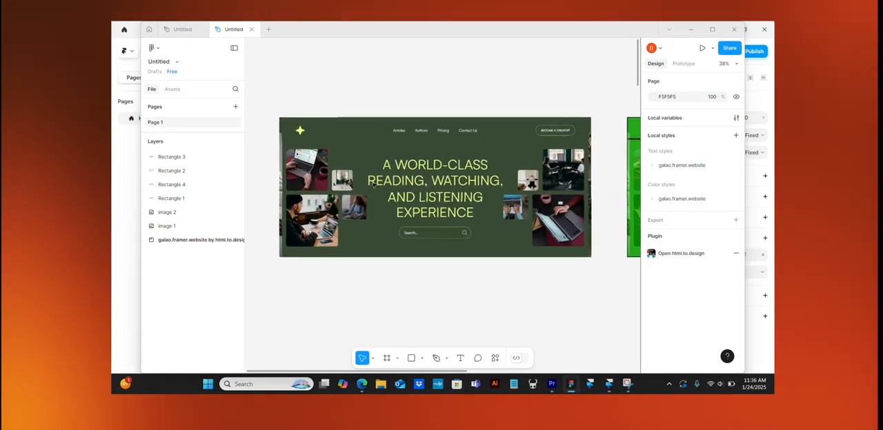
{"action": "scroll", "coordinate": [374, 185], "scroll_direction": "left", "scroll_amount": 1}
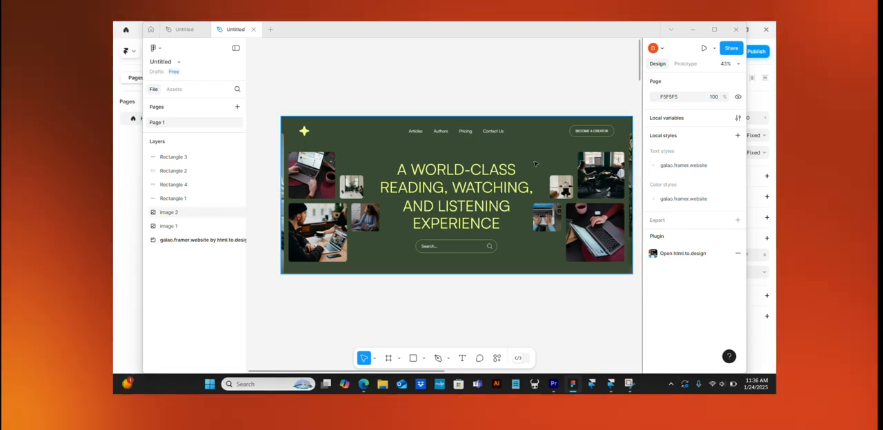
{"action": "scroll", "coordinate": [485, 206], "scroll_direction": "right", "scroll_amount": 6}
{"action": "scroll", "coordinate": [578, 263], "scroll_direction": "right", "scroll_amount": 4}
{"action": "scroll", "coordinate": [578, 263], "scroll_direction": "left", "scroll_amount": 2}
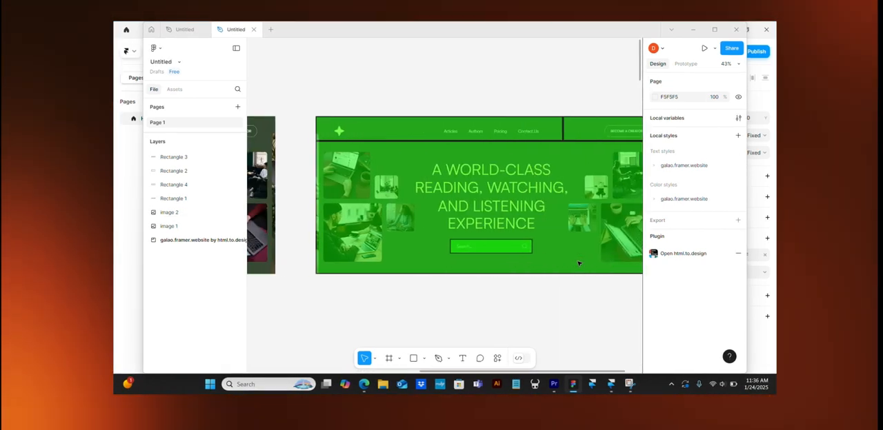
{"action": "scroll", "coordinate": [578, 263], "scroll_direction": "right", "scroll_amount": 2}
{"action": "scroll", "coordinate": [578, 263], "scroll_direction": "left", "scroll_amount": 7}
{"action": "scroll", "coordinate": [578, 263], "scroll_direction": "left", "scroll_amount": 5}
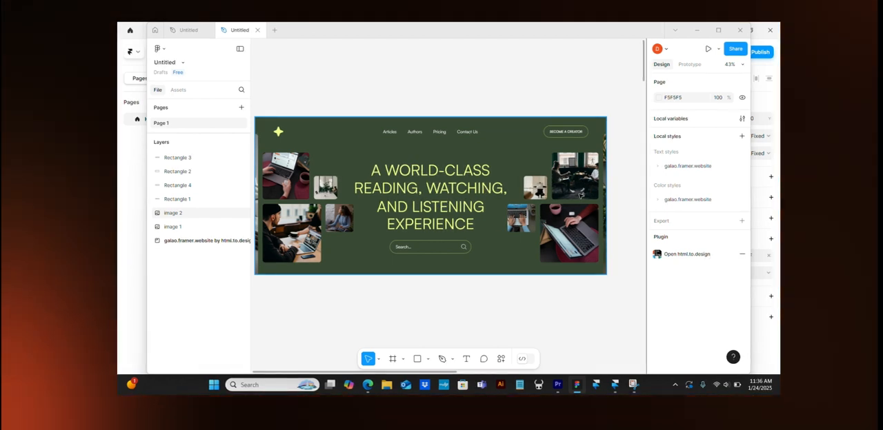
{"action": "scroll", "coordinate": [543, 220], "scroll_direction": "right", "scroll_amount": 5}
{"action": "scroll", "coordinate": [543, 220], "scroll_direction": "right", "scroll_amount": 5}
{"action": "scroll", "coordinate": [545, 172], "scroll_direction": "left", "scroll_amount": 2}
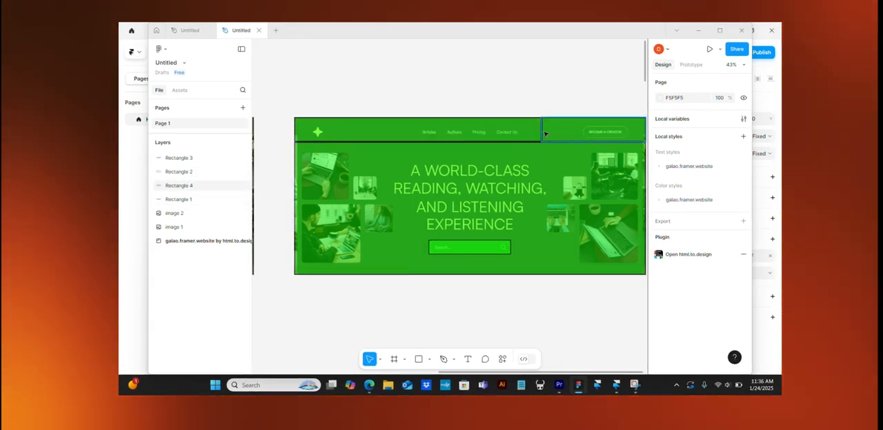
- Narrow the header rectangle to 830 wide around the menu links, and fit a 495 × 132 duplicate over the logo area
{"action": "left_click", "coordinate": [300, 130]}
{"action": "left_click_drag", "start_coordinate": [294, 128], "coordinate": [400, 130]}
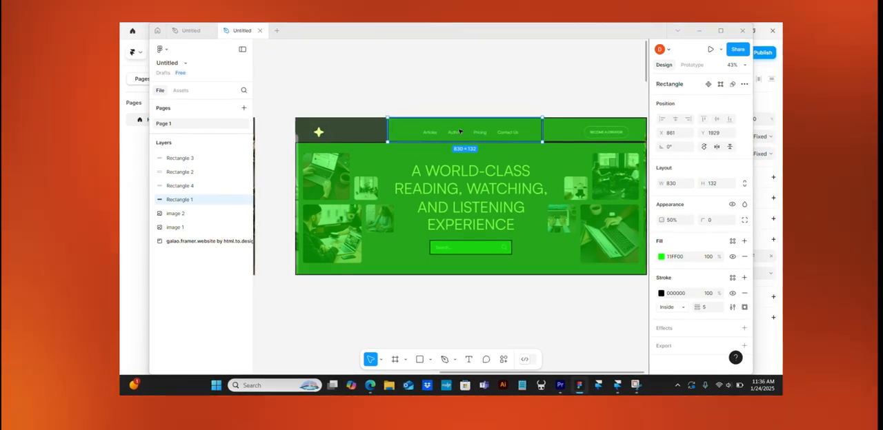
{"action": "key", "text": "ctrl+d"}
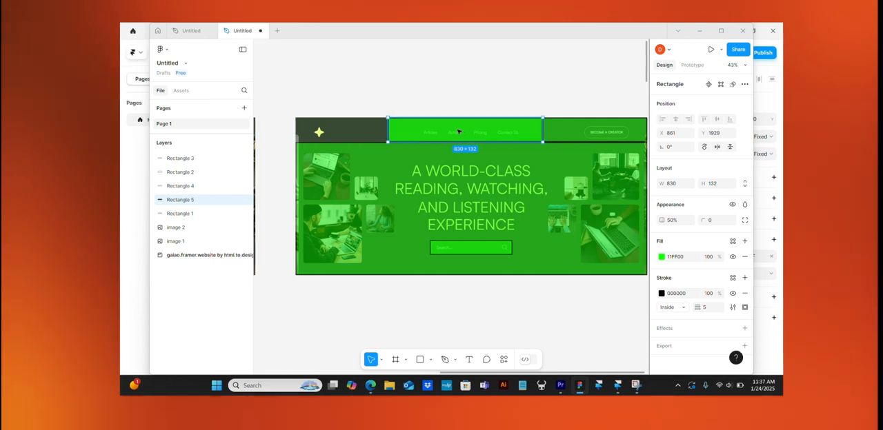
{"action": "left_click_drag", "start_coordinate": [458, 131], "coordinate": [363, 131]}
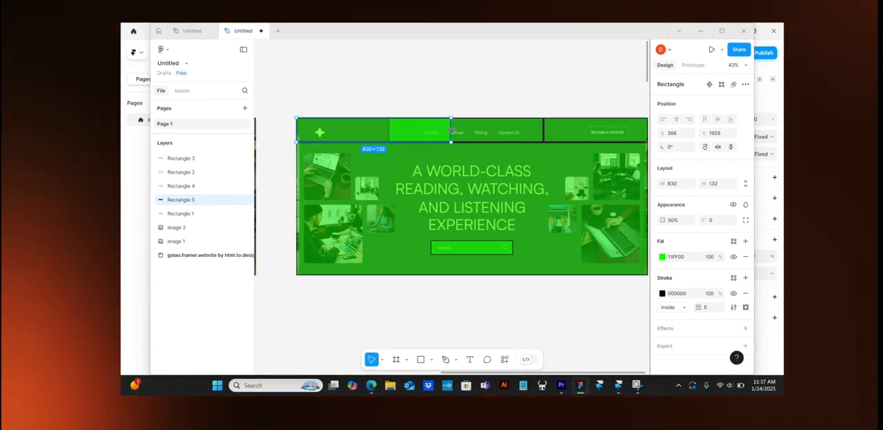
{"action": "left_click_drag", "start_coordinate": [451, 130], "coordinate": [389, 129]}
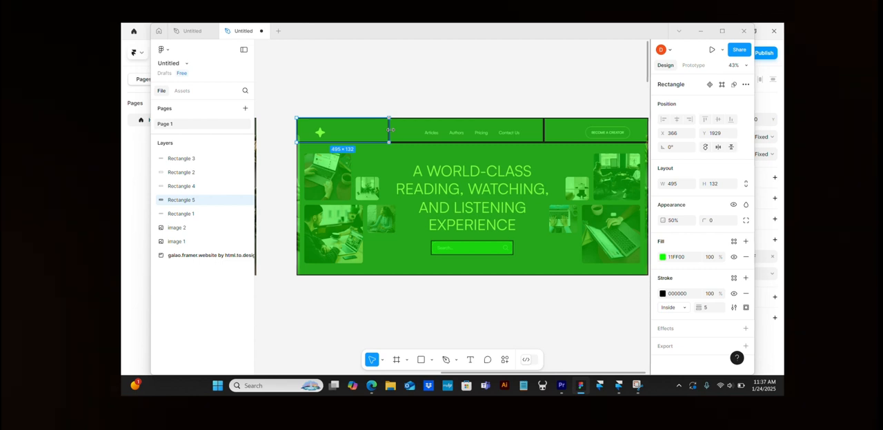
{"action": "left_click", "coordinate": [469, 100]}
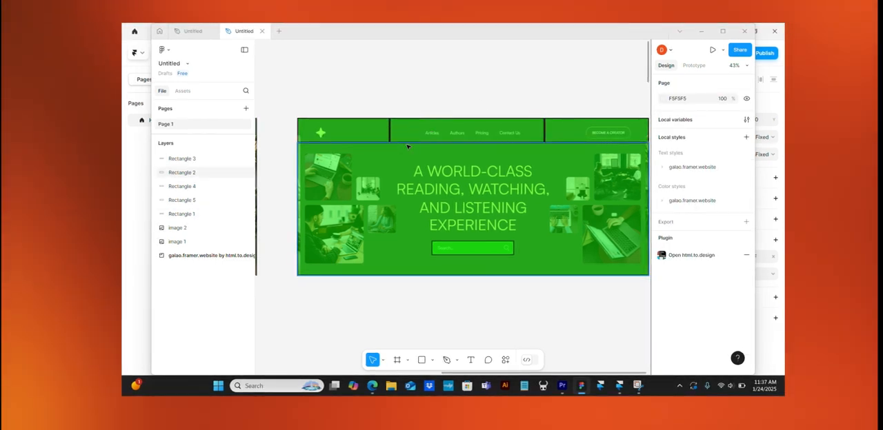
- Review the finished green frame breakdown of the hero section and return to the blank Framer project
{"action": "scroll", "coordinate": [509, 161], "scroll_direction": "right", "scroll_amount": 1}
{"action": "scroll", "coordinate": [509, 160], "scroll_direction": "down", "scroll_amount": 1}
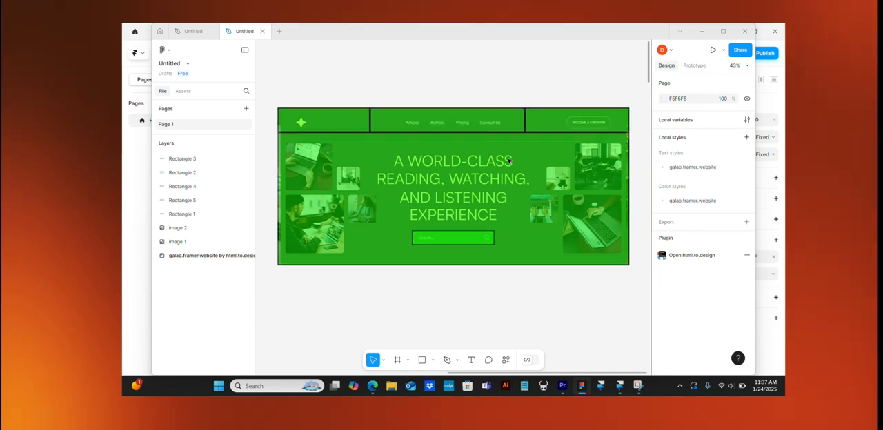
{"action": "scroll", "coordinate": [509, 161], "scroll_direction": "down", "scroll_amount": 2}
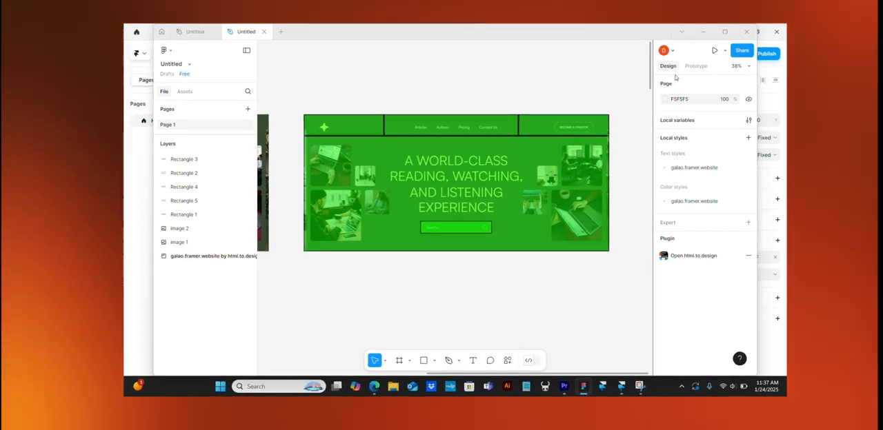
{"action": "left_click", "coordinate": [702, 33]}
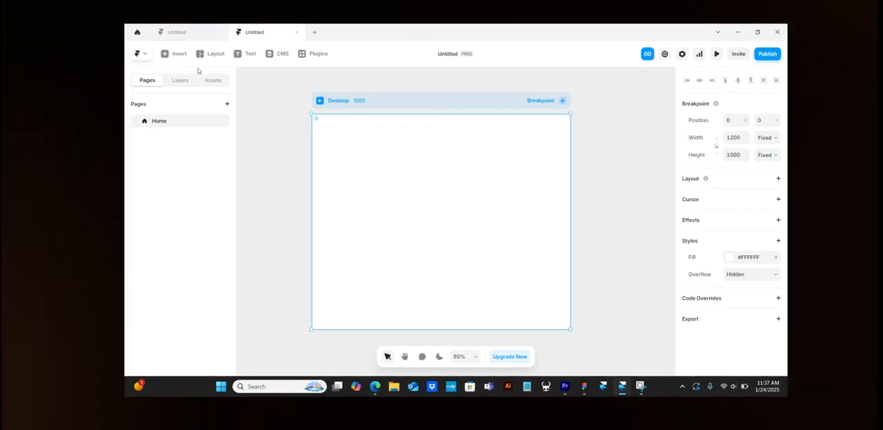
- Insert The Landing Page preset from the Pages presets into the project
{"action": "left_click", "coordinate": [173, 57]}
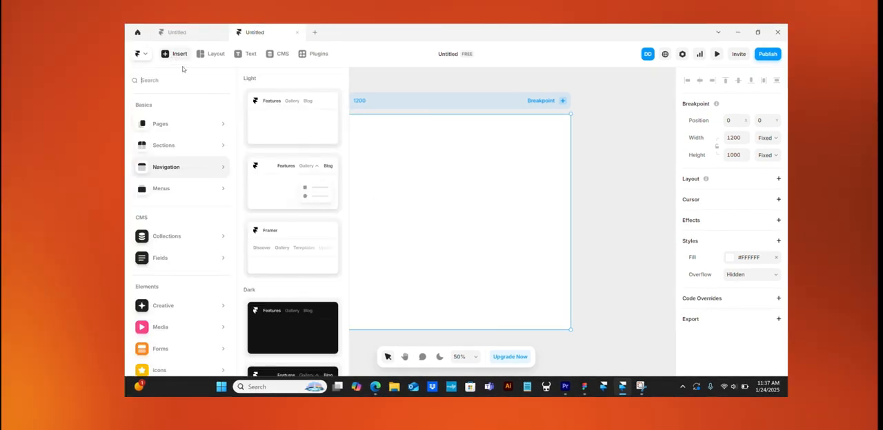
{"action": "mouse_move", "coordinate": [313, 106]}
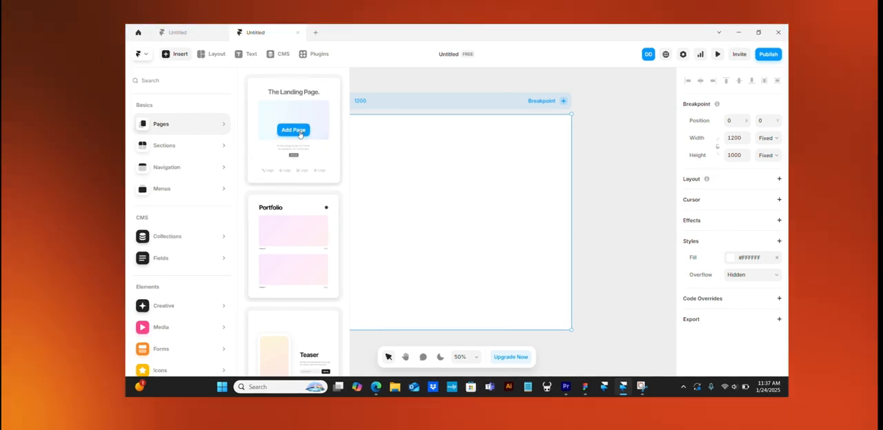
{"action": "left_click", "coordinate": [295, 130]}
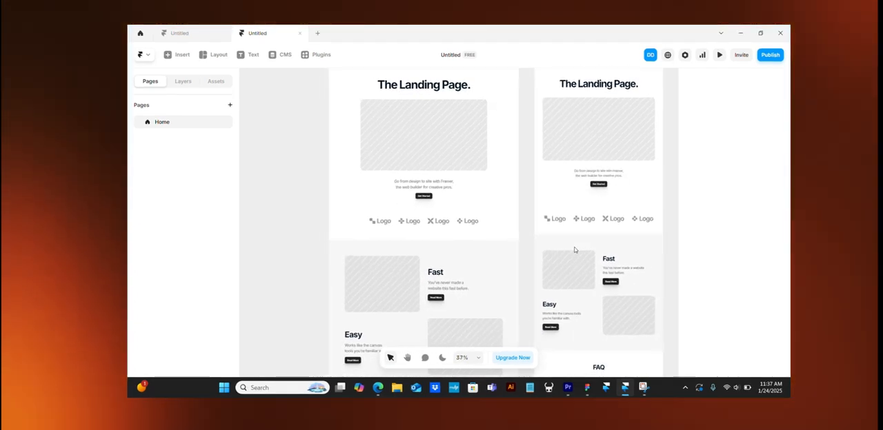
{"action": "scroll", "coordinate": [575, 250], "scroll_direction": "up", "scroll_amount": 3}
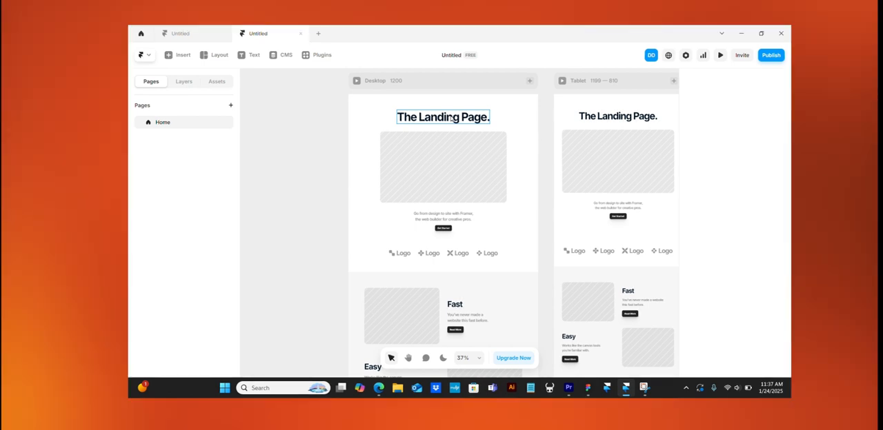
- Examine the inserted landing page's title, image placeholder and hero section properties, and compare its Desktop, Tablet and Phone breakpoints
{"action": "left_click", "coordinate": [451, 119]}
{"action": "left_click", "coordinate": [480, 162]}
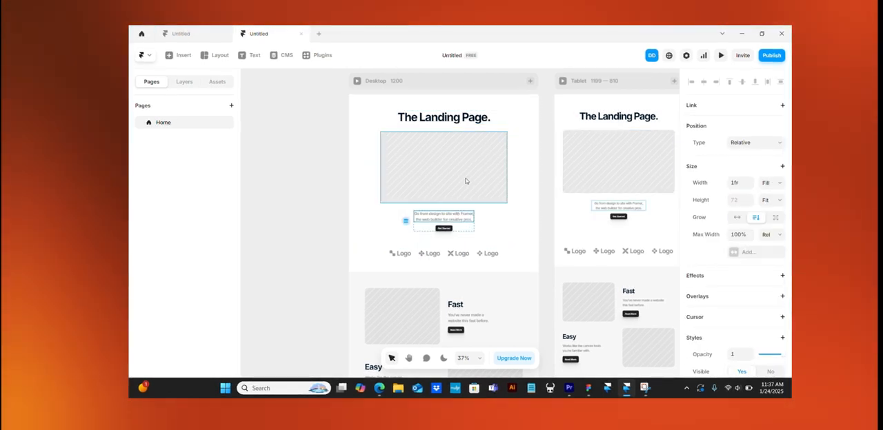
{"action": "left_click", "coordinate": [435, 116]}
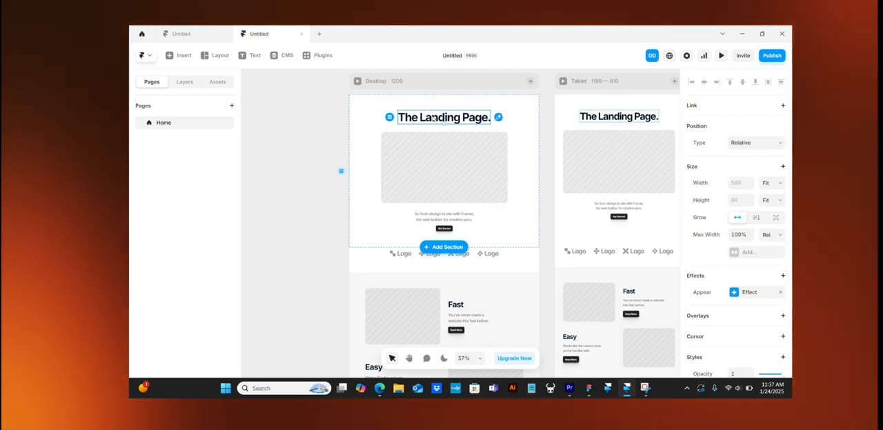
{"action": "left_click", "coordinate": [434, 156]}
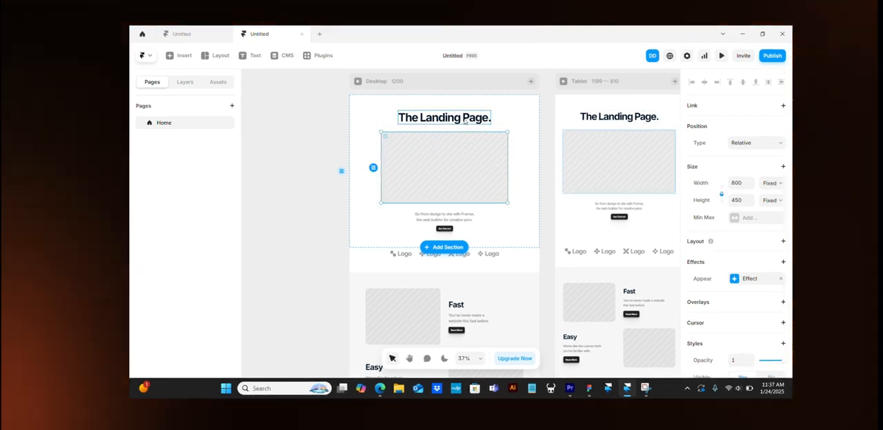
{"action": "left_click", "coordinate": [456, 118]}
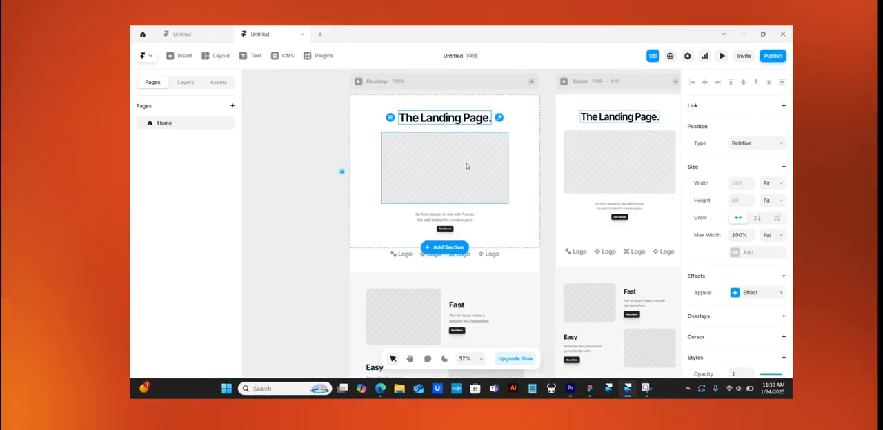
{"action": "left_click", "coordinate": [467, 166]}
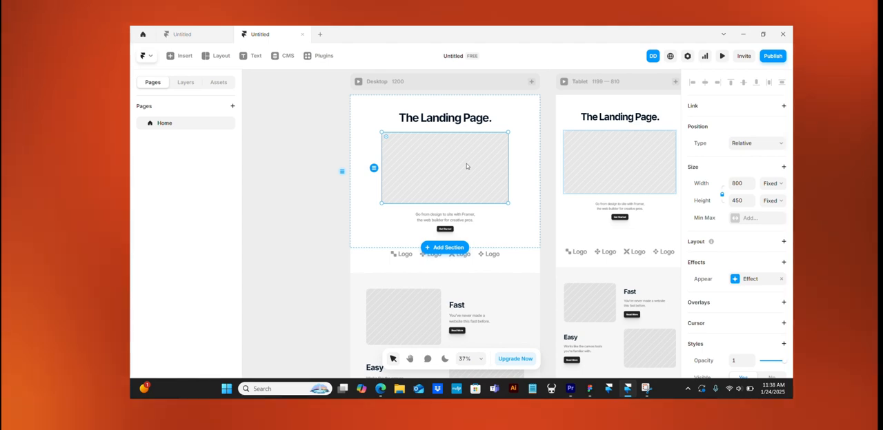
{"action": "scroll", "coordinate": [467, 166], "scroll_direction": "down", "scroll_amount": 1}
{"action": "scroll", "coordinate": [467, 166], "scroll_direction": "down", "scroll_amount": 1}
{"action": "scroll", "coordinate": [467, 167], "scroll_direction": "right", "scroll_amount": 1}
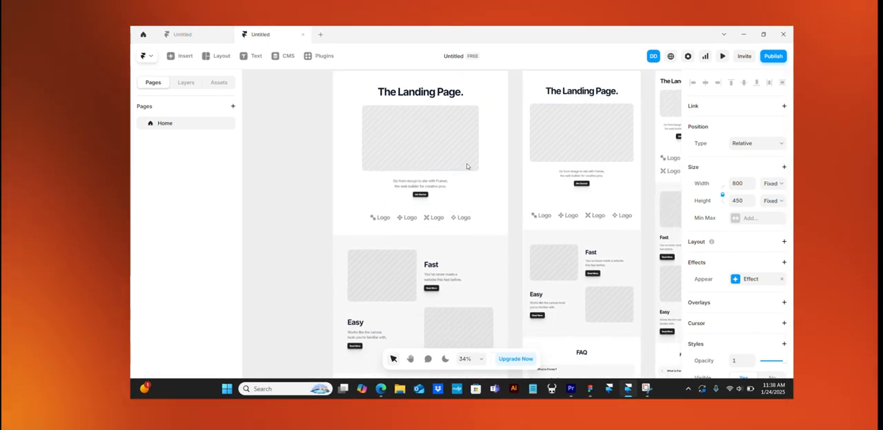
{"action": "scroll", "coordinate": [467, 167], "scroll_direction": "right", "scroll_amount": 1}
{"action": "scroll", "coordinate": [489, 132], "scroll_direction": "down", "scroll_amount": 2}
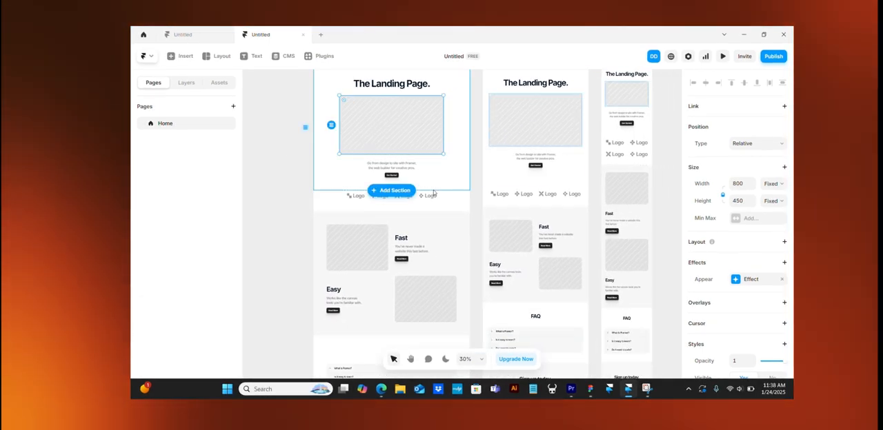
{"action": "left_click", "coordinate": [447, 163]}
{"action": "scroll", "coordinate": [448, 163], "scroll_direction": "up", "scroll_amount": 1}
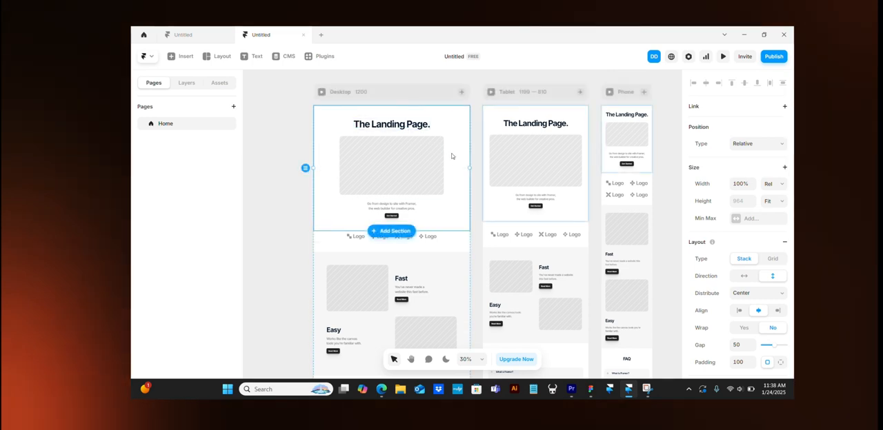
{"action": "scroll", "coordinate": [458, 217], "scroll_direction": "up", "scroll_amount": 1}
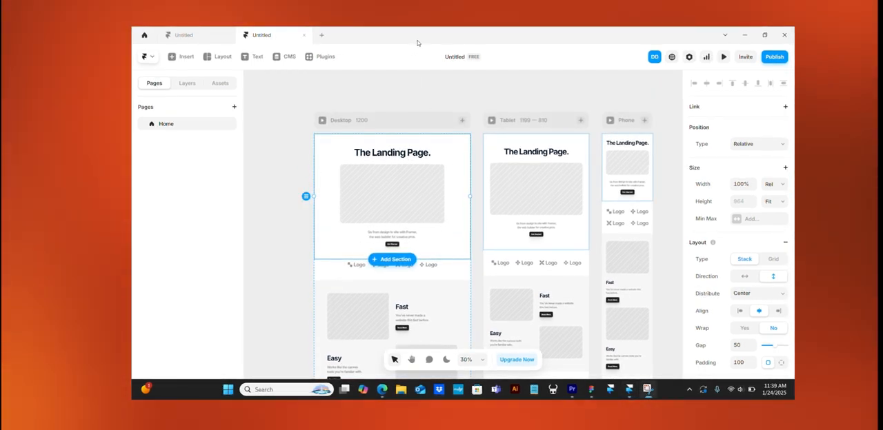
- Delete the inserted landing page by removing its Desktop breakpoint and confirming the deletion
{"action": "left_click", "coordinate": [376, 122]}
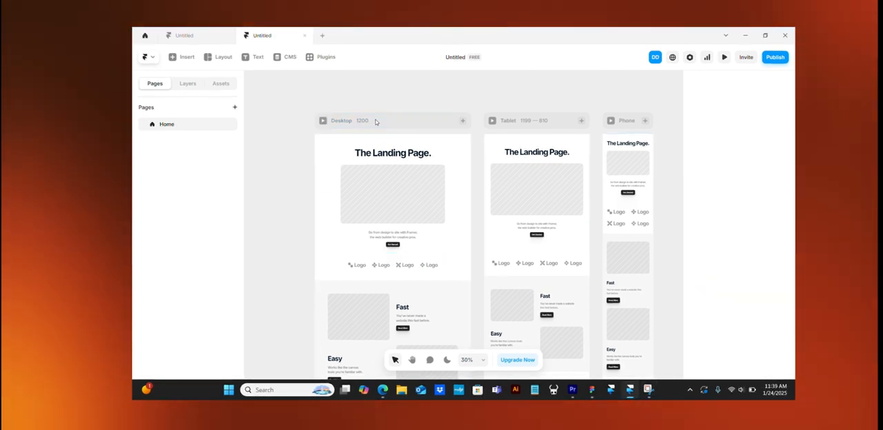
{"action": "left_click", "coordinate": [376, 122]}
{"action": "key", "text": "Delete"}
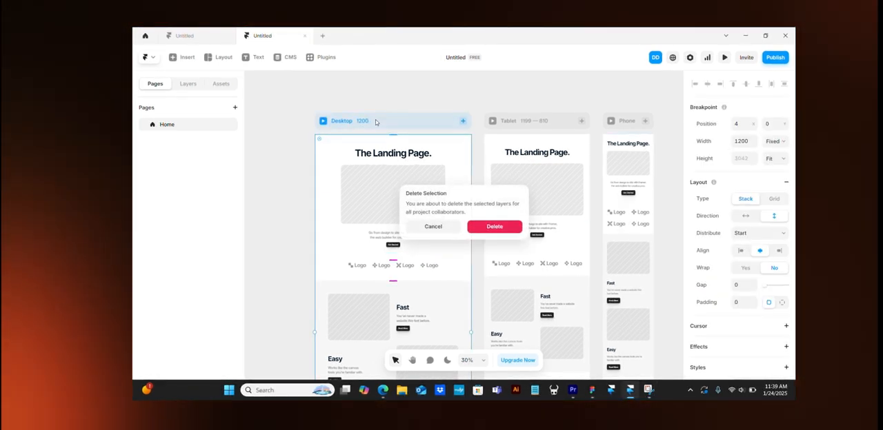
{"action": "left_click", "coordinate": [433, 227]}
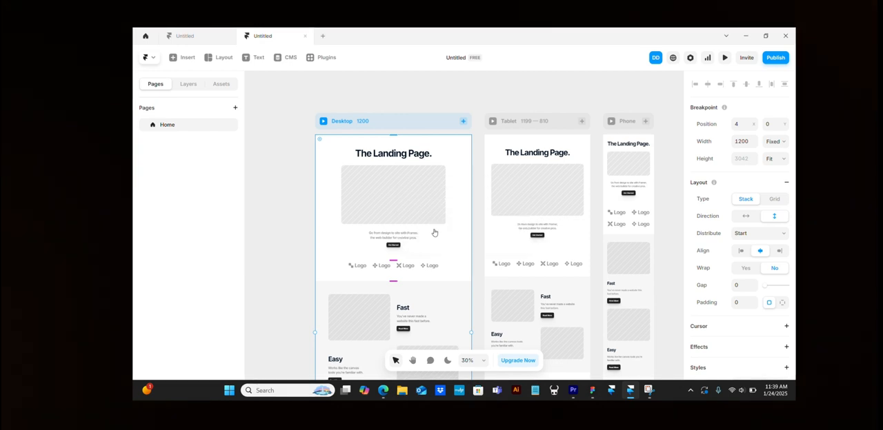
{"action": "key", "text": "Delete"}
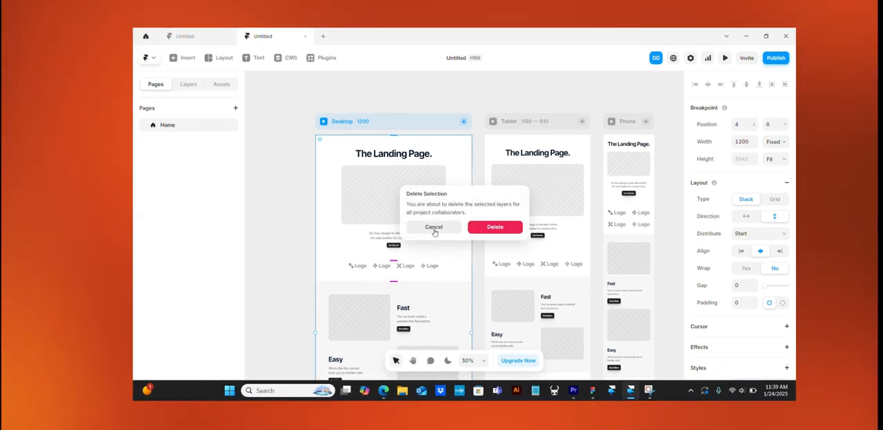
{"action": "left_click", "coordinate": [495, 227]}
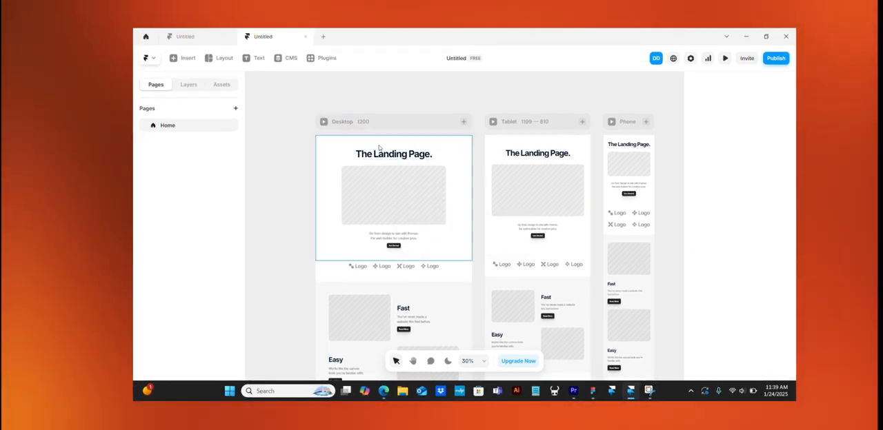
{"action": "left_click", "coordinate": [362, 124]}
{"action": "key", "text": "Delete"}
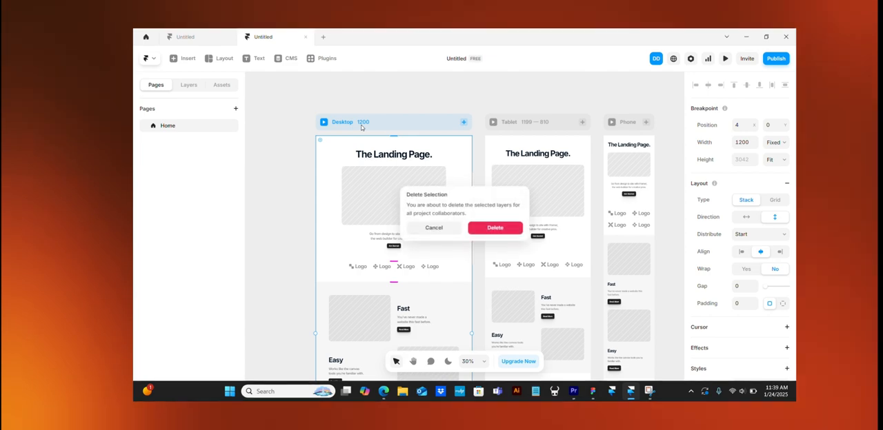
{"action": "key", "text": "Return"}
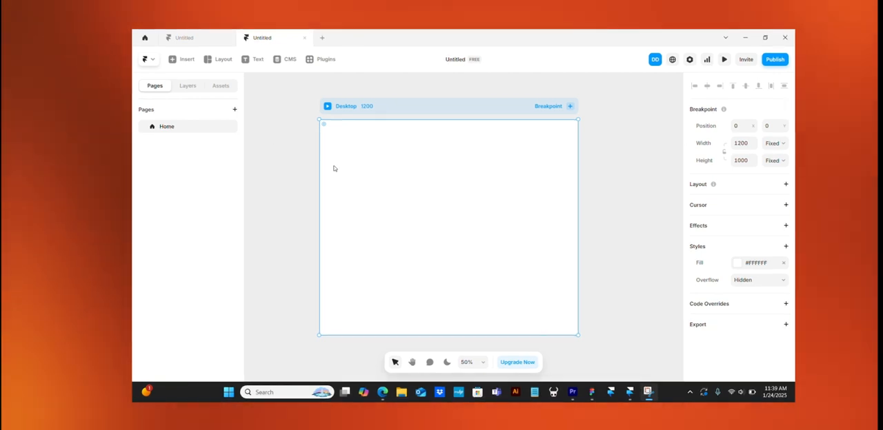
{"action": "left_click", "coordinate": [183, 60]}
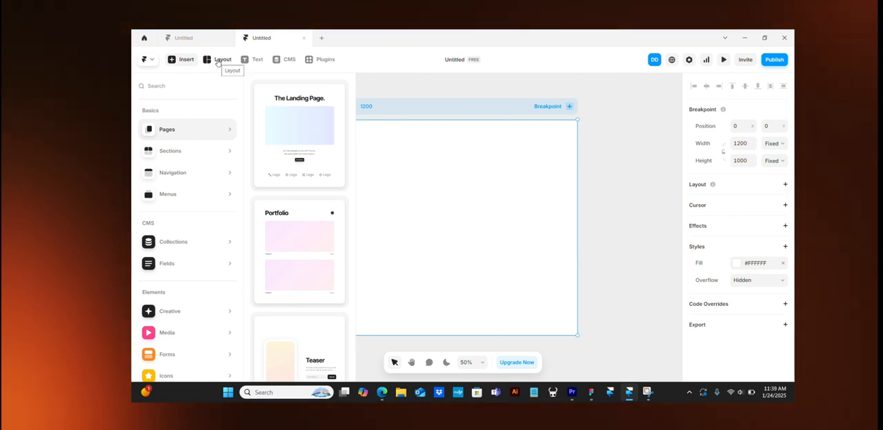
{"action": "left_click", "coordinate": [378, 118]}
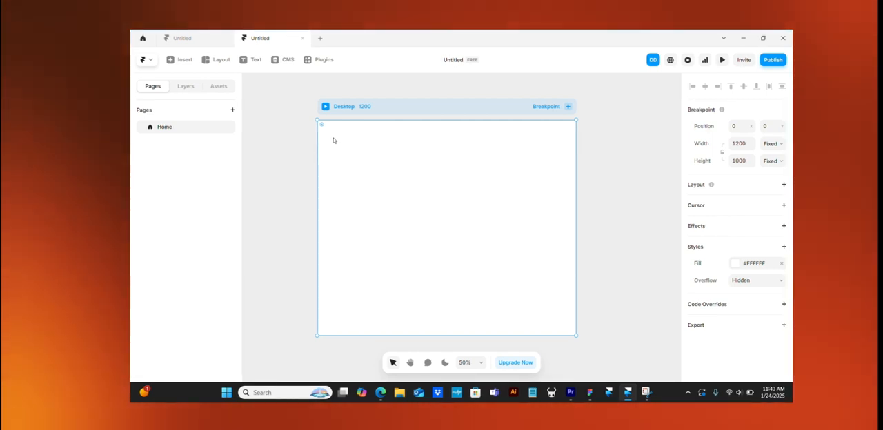
- Draw a frame about 1140 × 662 inside the Desktop breakpoint and place it 30 from the top, left and right edges
{"action": "mouse_move", "coordinate": [331, 140]}
{"action": "left_mouse_down"}
{"action": "mouse_move", "coordinate": [384, 173]}
{"action": "mouse_move", "coordinate": [329, 124]}
{"action": "mouse_move", "coordinate": [325, 133]}
{"action": "left_mouse_up"}
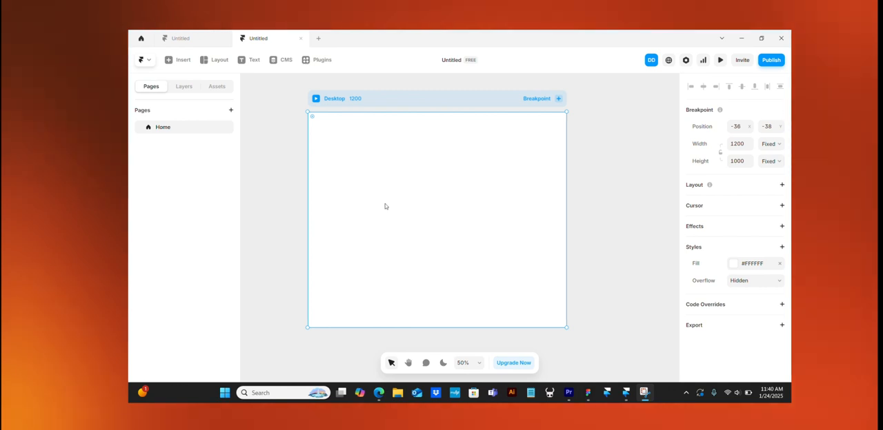
{"action": "left_click", "coordinate": [216, 60]}
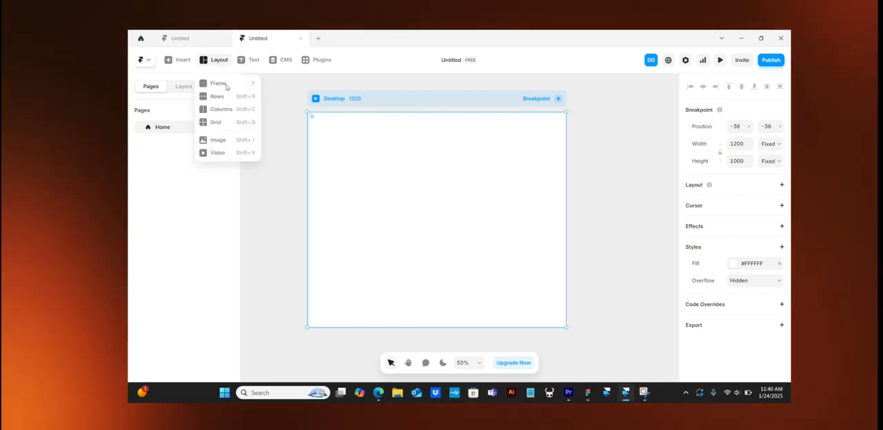
{"action": "left_click", "coordinate": [235, 83]}
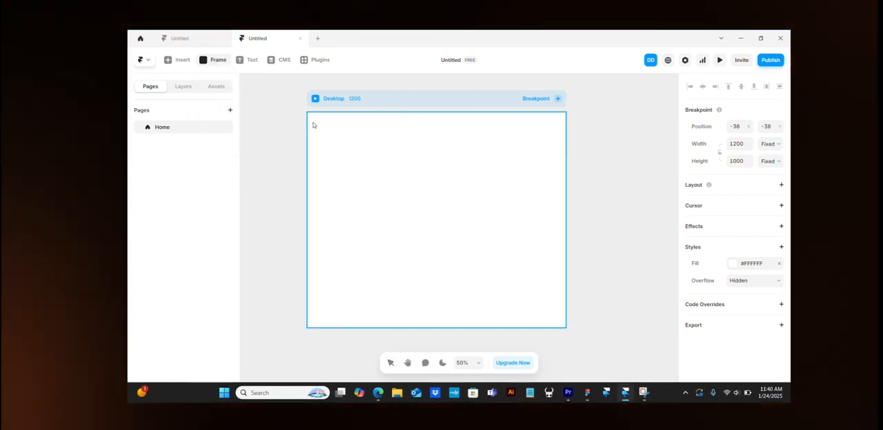
{"action": "left_click_drag", "start_coordinate": [313, 120], "coordinate": [557, 262]}
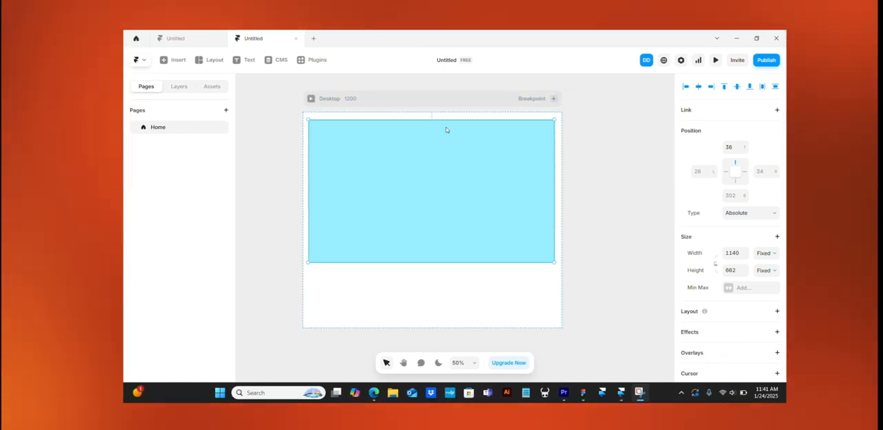
{"action": "mouse_move", "coordinate": [445, 154]}
{"action": "left_mouse_down"}
{"action": "mouse_move", "coordinate": [462, 154]}
{"action": "mouse_move", "coordinate": [446, 153]}
{"action": "left_mouse_up"}
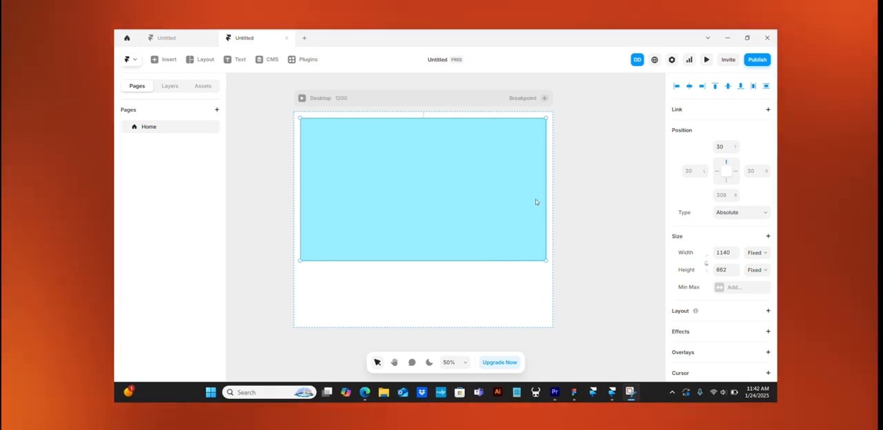
- Review the blue frame's position type options and change its width sizing from Fixed to Relative
{"action": "left_click", "coordinate": [760, 214]}
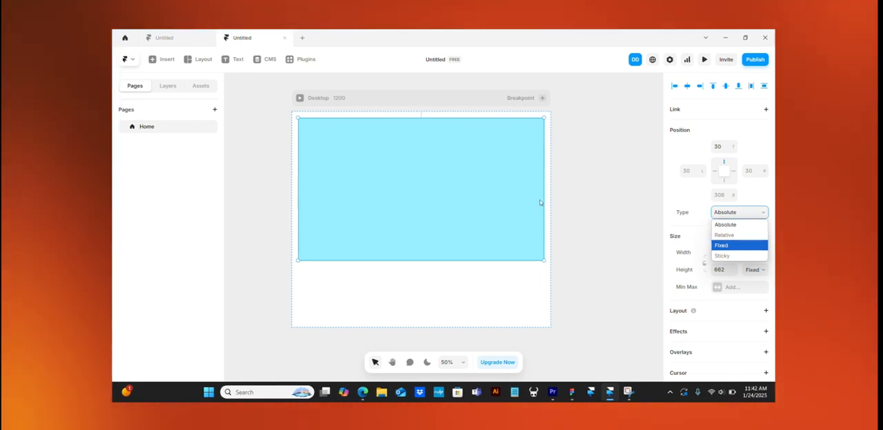
{"action": "left_click", "coordinate": [689, 210]}
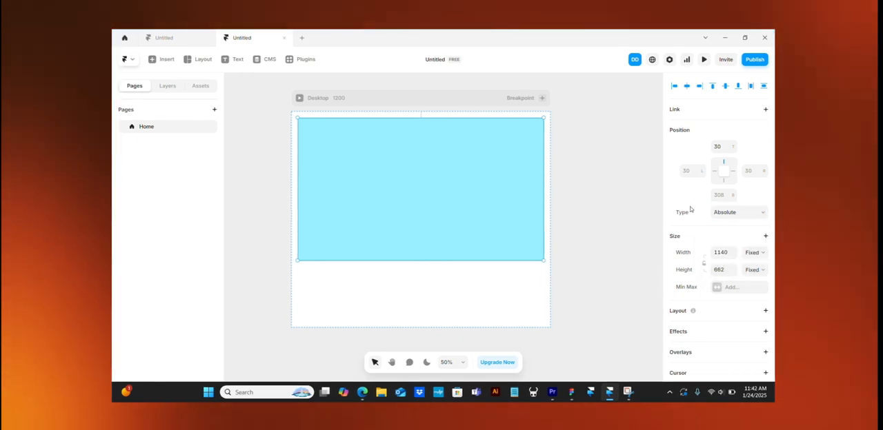
{"action": "left_click", "coordinate": [759, 253]}
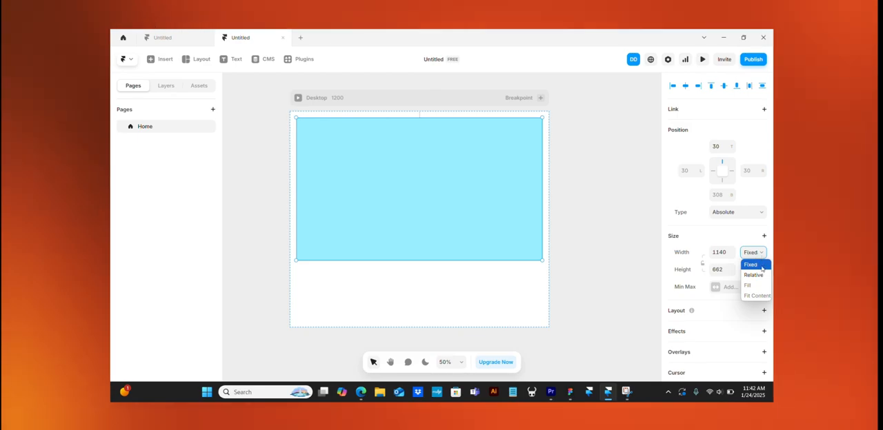
{"action": "left_click", "coordinate": [755, 276]}
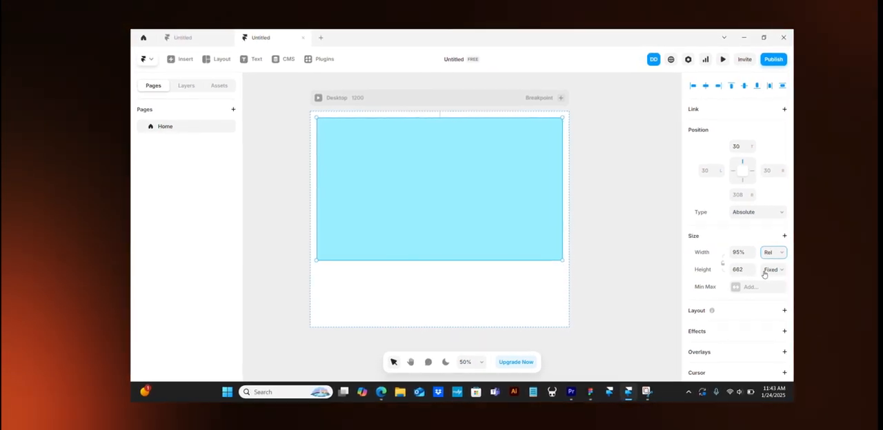
- Try narrowing the Desktop breakpoint to 1102 wide to test the frame's relative width, undo the resize and reselect the frame
{"action": "left_click", "coordinate": [466, 94]}
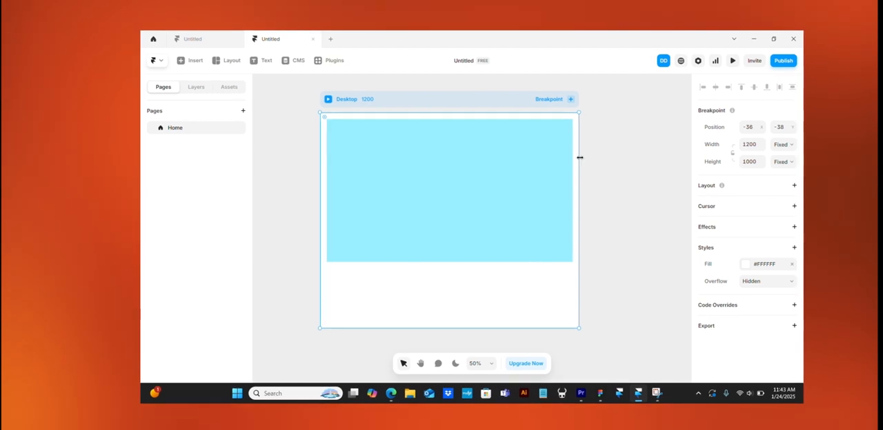
{"action": "left_click_drag", "start_coordinate": [580, 158], "coordinate": [571, 202]}
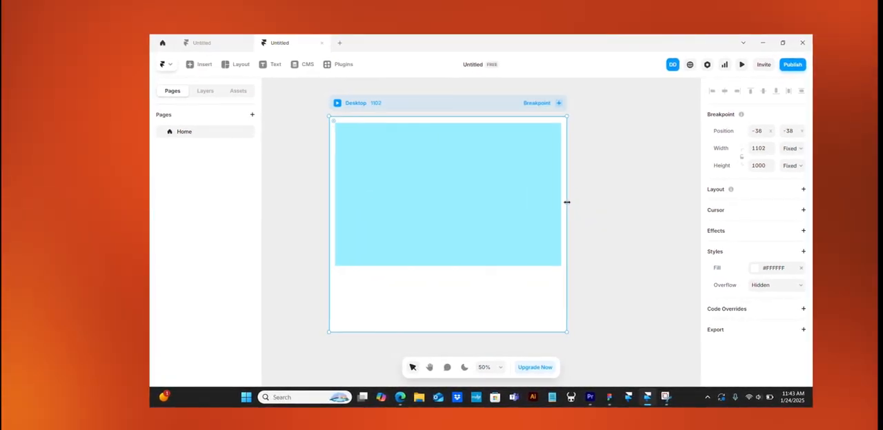
{"action": "key", "text": "ctrl+z"}
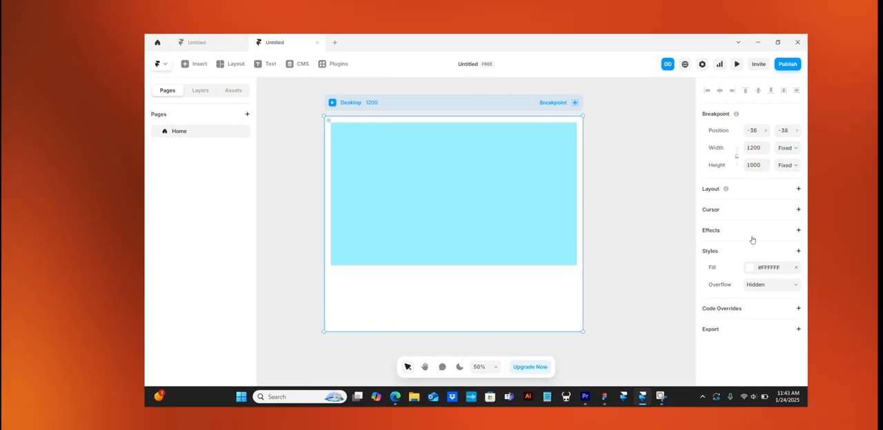
{"action": "left_click", "coordinate": [564, 178]}
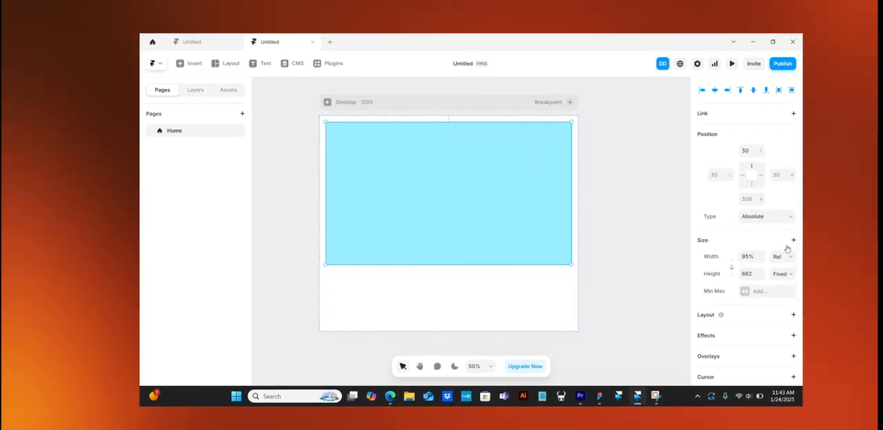
- Change the blue frame's height sizing from Fixed to Viewport
{"action": "left_click", "coordinate": [787, 257]}
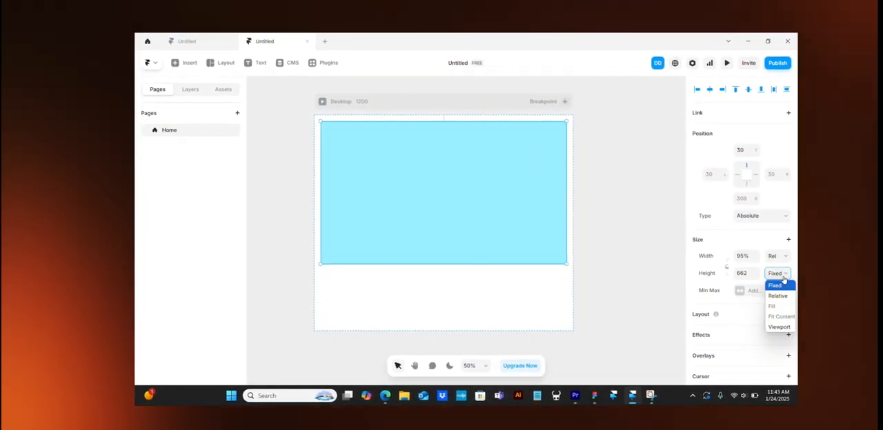
{"action": "left_click", "coordinate": [416, 54]}
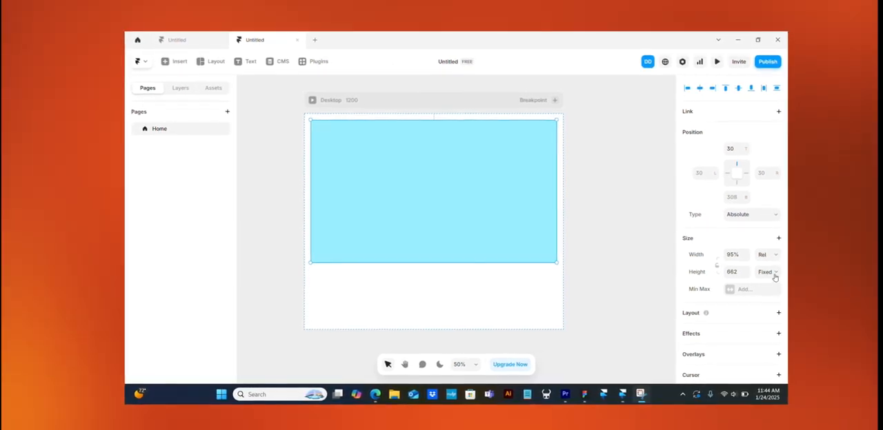
{"action": "left_click", "coordinate": [767, 273]}
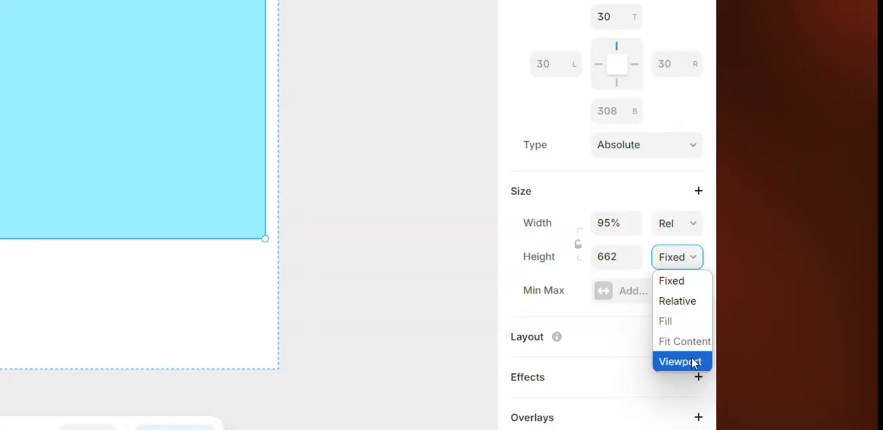
{"action": "left_click", "coordinate": [693, 363]}
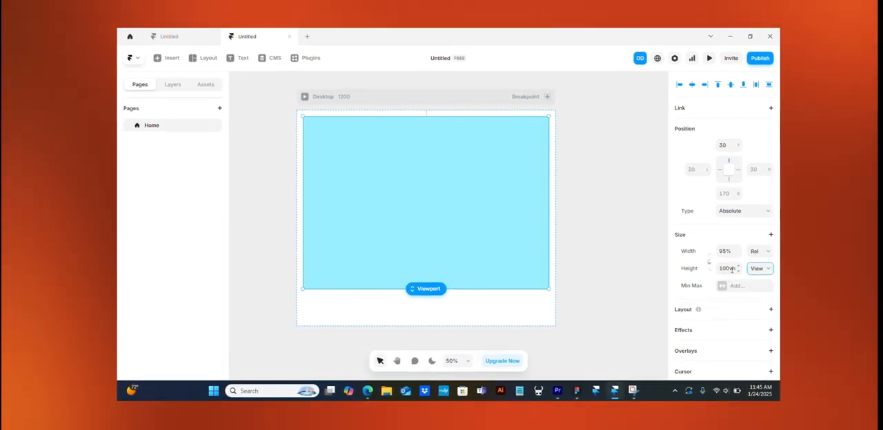
- Resize the Desktop breakpoint freehand to about 1178 wide and 1008 high
{"action": "left_click", "coordinate": [453, 100]}
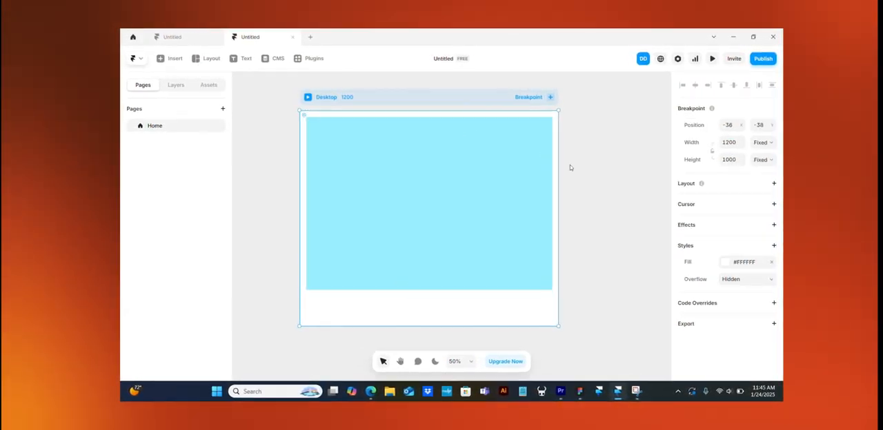
{"action": "left_click_drag", "start_coordinate": [561, 165], "coordinate": [559, 190]}
{"action": "mouse_move", "coordinate": [514, 328]}
{"action": "left_mouse_down"}
{"action": "mouse_move", "coordinate": [517, 197]}
{"action": "mouse_move", "coordinate": [516, 307]}
{"action": "mouse_move", "coordinate": [516, 241]}
{"action": "mouse_move", "coordinate": [528, 203]}
{"action": "mouse_move", "coordinate": [509, 313]}
{"action": "mouse_move", "coordinate": [510, 323]}
{"action": "mouse_move", "coordinate": [528, 254]}
{"action": "mouse_move", "coordinate": [519, 330]}
{"action": "left_mouse_up"}
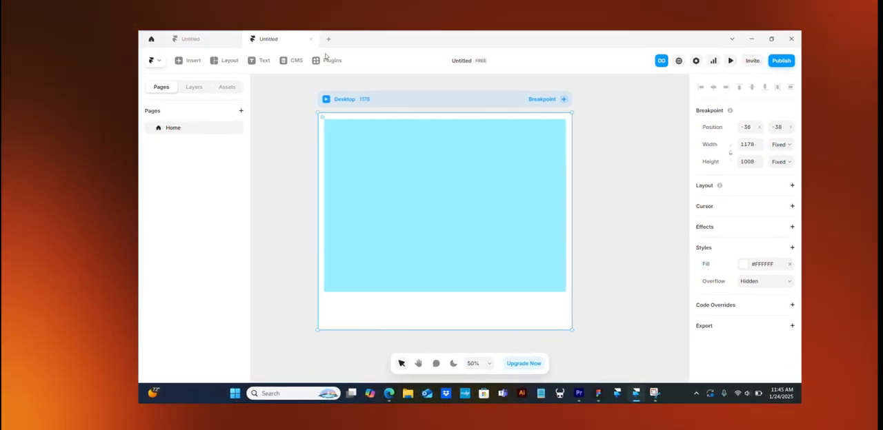
- Preview the Desktop breakpoint, examine how the viewport-height frame fills the screen while scrolling, and return to the canvas
{"action": "left_click", "coordinate": [328, 99]}
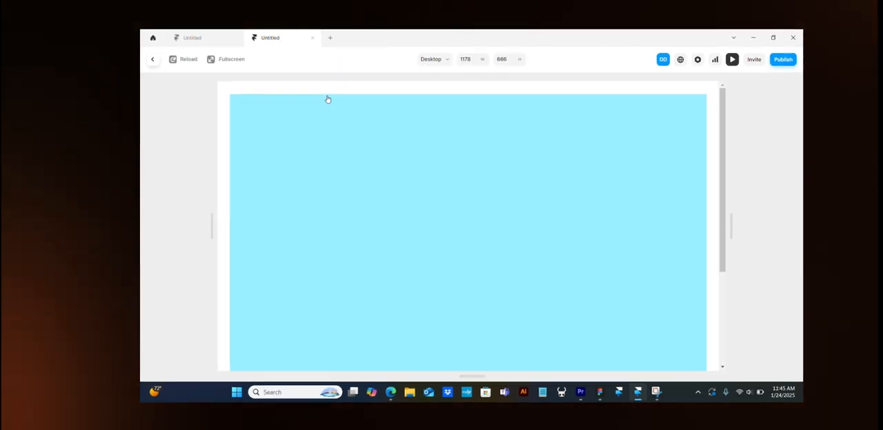
{"action": "scroll", "coordinate": [509, 279], "scroll_direction": "down", "scroll_amount": 2}
{"action": "scroll", "coordinate": [507, 279], "scroll_direction": "up", "scroll_amount": 2}
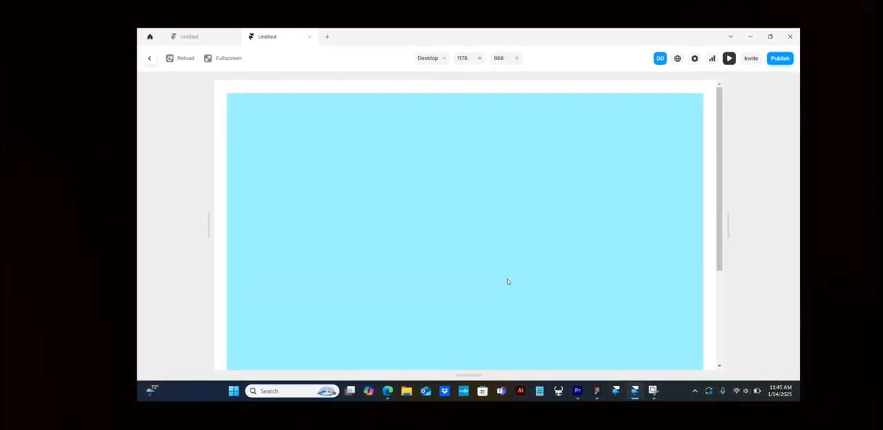
{"action": "scroll", "coordinate": [508, 281], "scroll_direction": "down", "scroll_amount": 1}
{"action": "scroll", "coordinate": [507, 280], "scroll_direction": "up", "scroll_amount": 1}
{"action": "scroll", "coordinate": [507, 281], "scroll_direction": "down", "scroll_amount": 1}
{"action": "scroll", "coordinate": [505, 281], "scroll_direction": "up", "scroll_amount": 1}
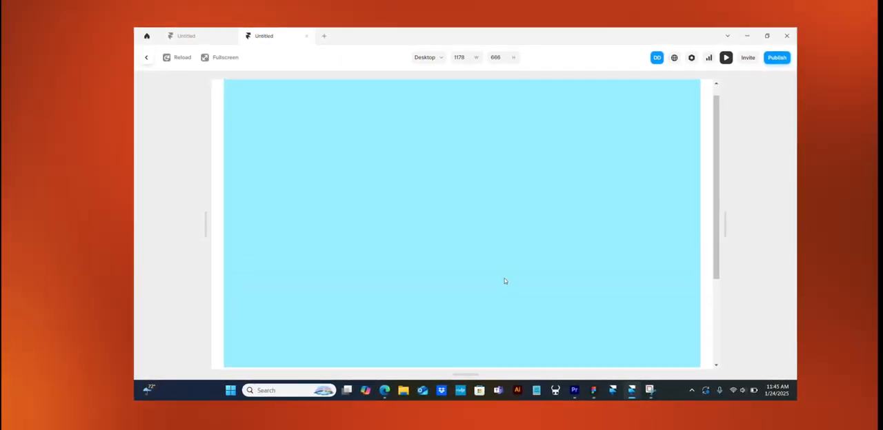
{"action": "scroll", "coordinate": [502, 281], "scroll_direction": "down", "scroll_amount": 1}
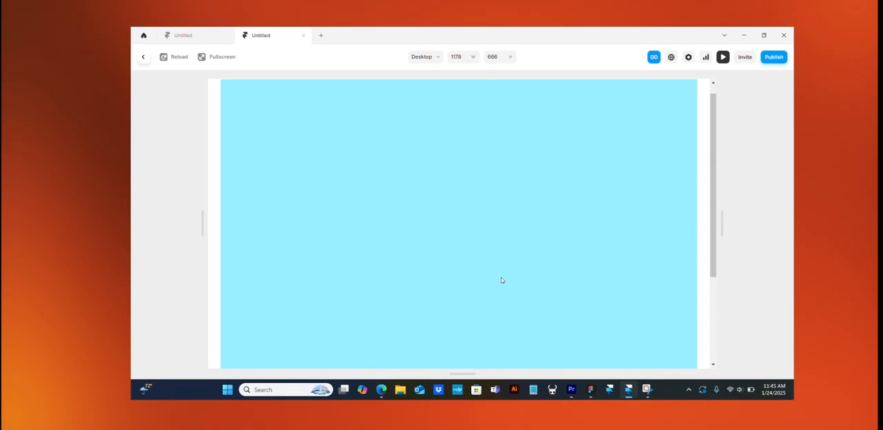
{"action": "scroll", "coordinate": [502, 280], "scroll_direction": "up", "scroll_amount": 1}
{"action": "scroll", "coordinate": [500, 281], "scroll_direction": "down", "scroll_amount": 1}
{"action": "scroll", "coordinate": [498, 279], "scroll_direction": "up", "scroll_amount": 1}
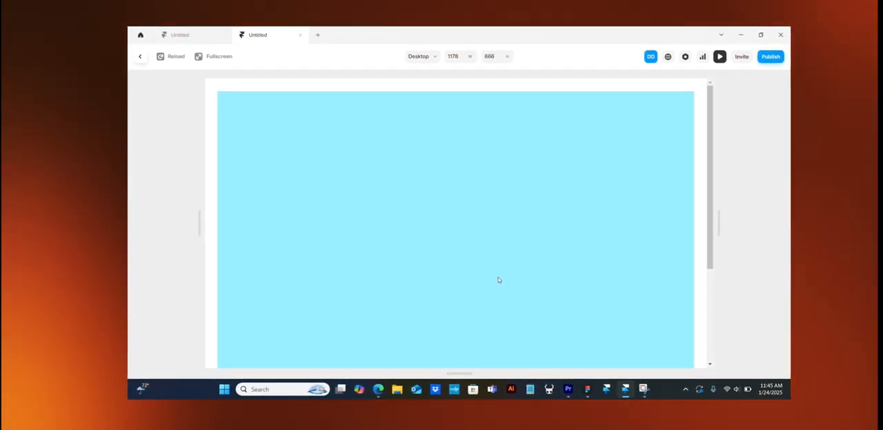
{"action": "left_click", "coordinate": [138, 58]}
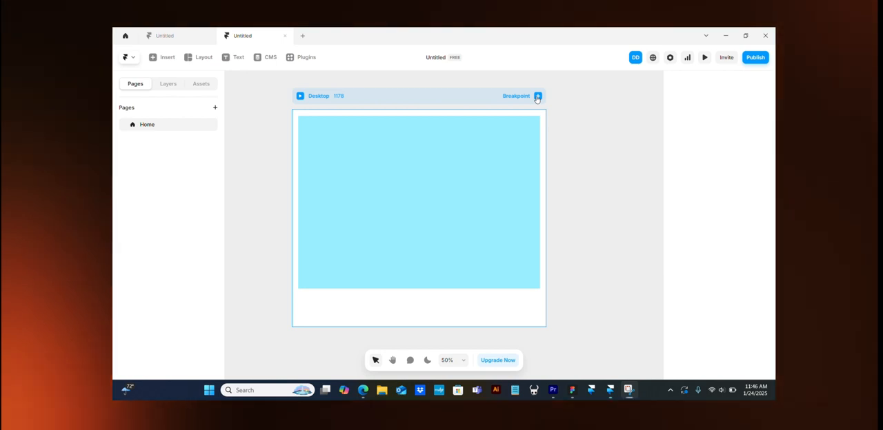
- Add a Tablet breakpoint 810 wide and a Phone breakpoint 390 wide to the page
{"action": "left_click", "coordinate": [538, 99]}
{"action": "left_click", "coordinate": [538, 99]}
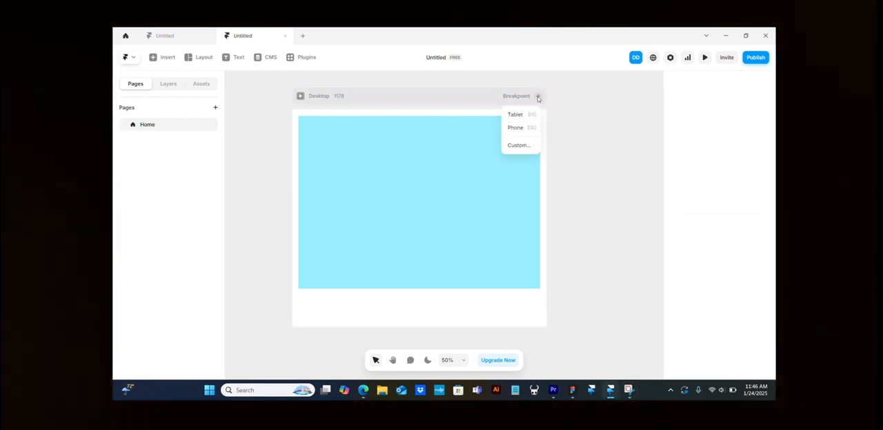
{"action": "left_click", "coordinate": [530, 115]}
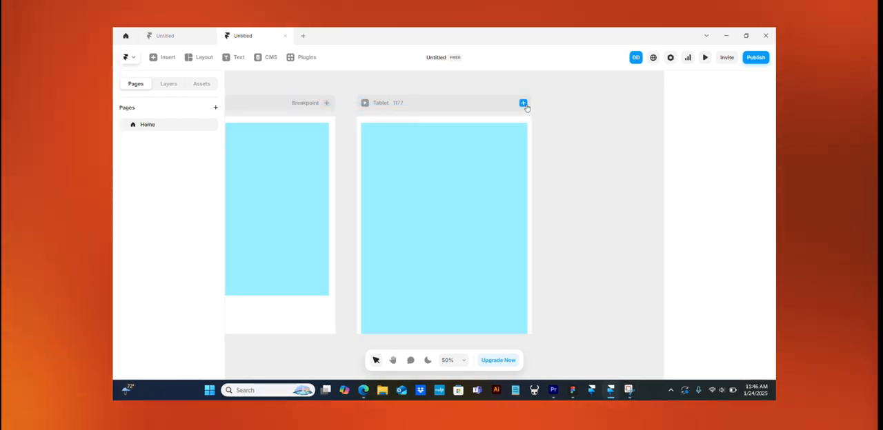
{"action": "left_click", "coordinate": [524, 103]}
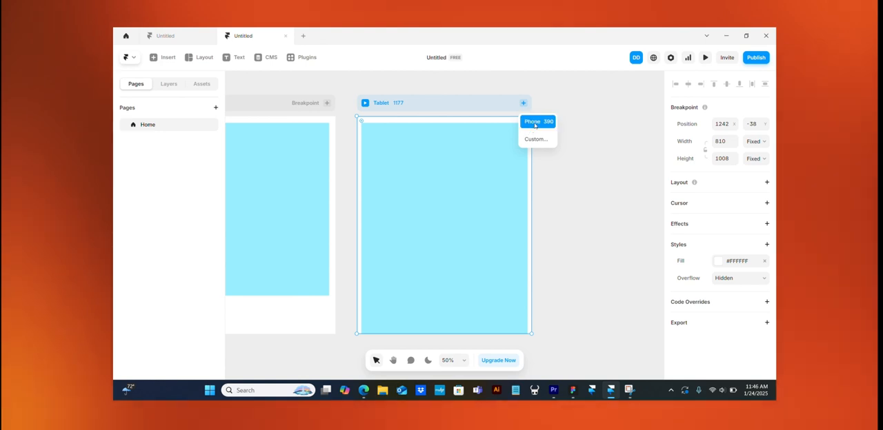
{"action": "left_click", "coordinate": [534, 123]}
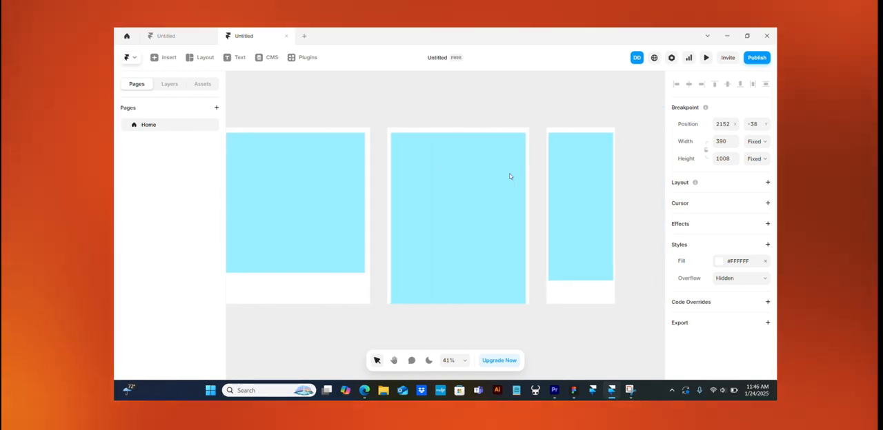
- Compare how the blue frame's relative width and viewport height adapt across the Desktop, Tablet and Phone breakpoints
{"action": "scroll", "coordinate": [509, 173], "scroll_direction": "left", "scroll_amount": 1}
{"action": "scroll", "coordinate": [509, 173], "scroll_direction": "right", "scroll_amount": 4}
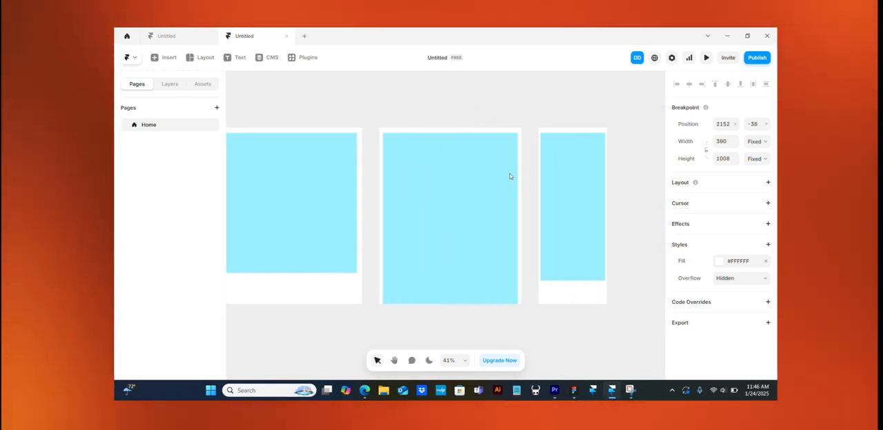
{"action": "scroll", "coordinate": [510, 177], "scroll_direction": "left", "scroll_amount": 3}
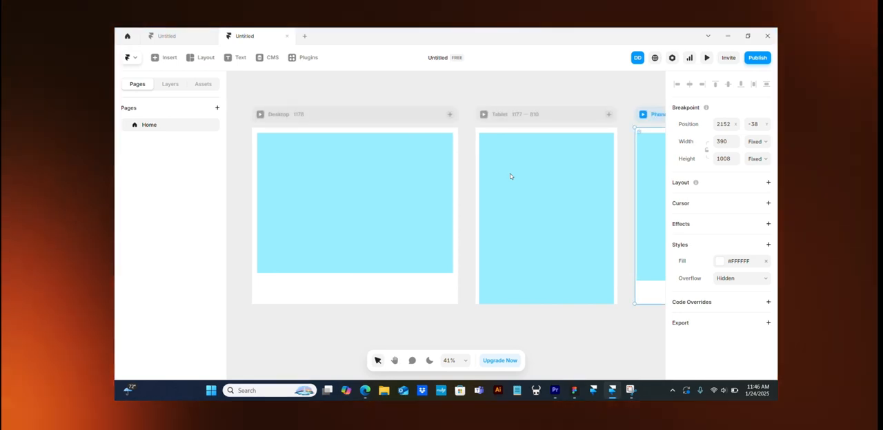
{"action": "left_click", "coordinate": [532, 190]}
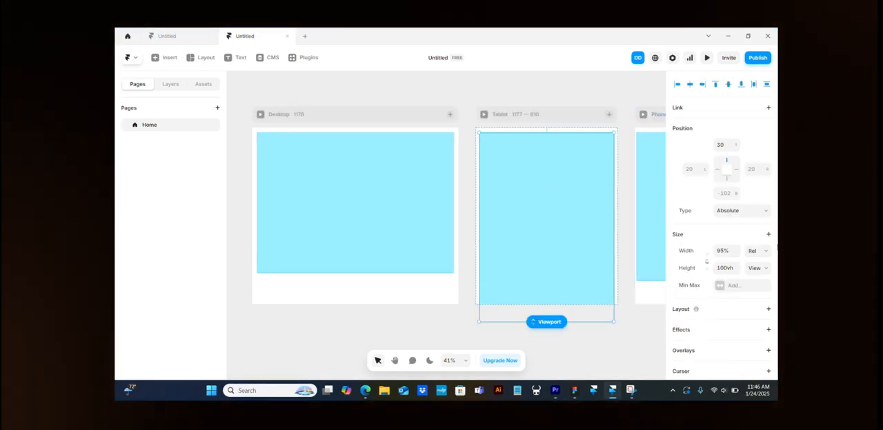
{"action": "left_click", "coordinate": [463, 90]}
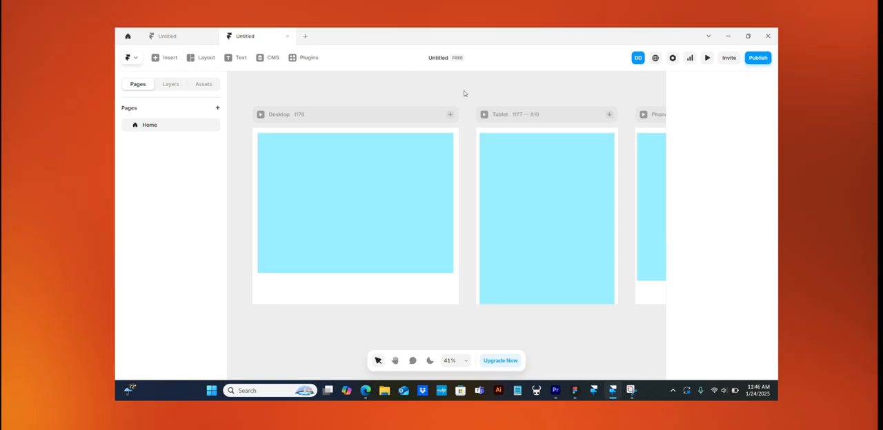
{"action": "scroll", "coordinate": [528, 178], "scroll_direction": "right", "scroll_amount": 3}
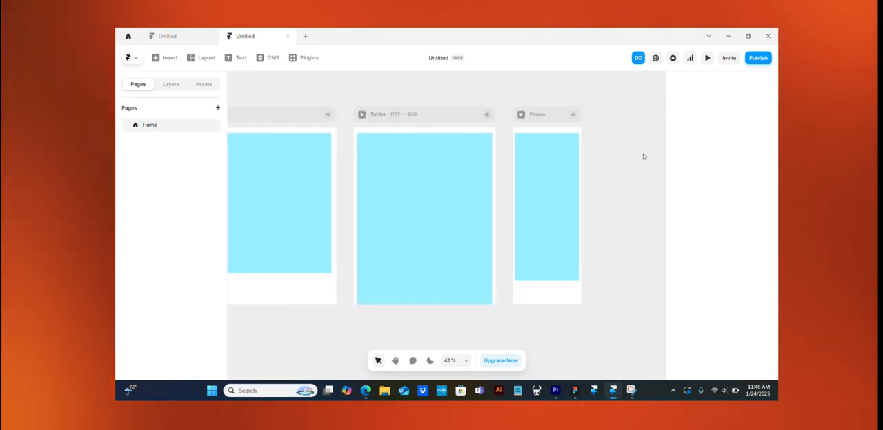
{"action": "left_click", "coordinate": [547, 157]}
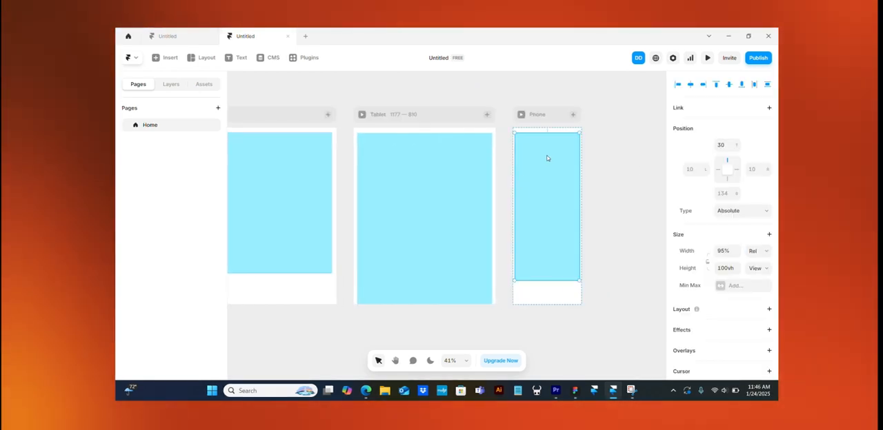
{"action": "left_click", "coordinate": [598, 176]}
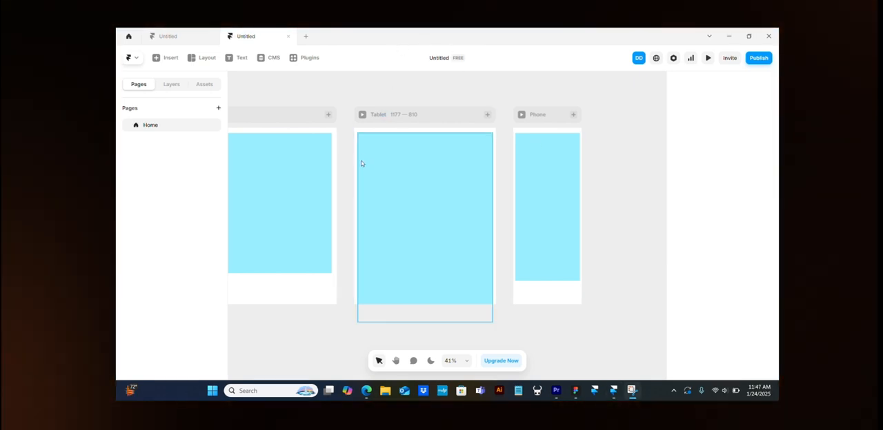
- Narrow the blue frame in the Desktop breakpoint to about 26% relative width, keeping its left edge in place
{"action": "scroll", "coordinate": [361, 162], "scroll_direction": "left", "scroll_amount": 3}
{"action": "scroll", "coordinate": [361, 162], "scroll_direction": "left", "scroll_amount": 3}
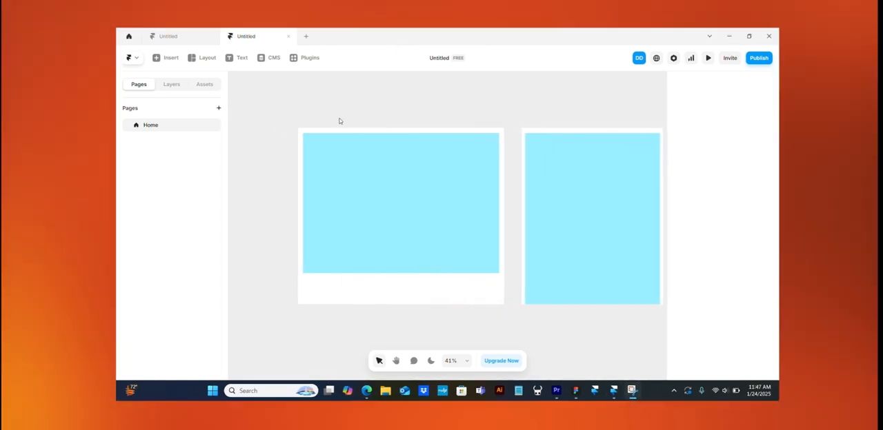
{"action": "left_click", "coordinate": [324, 113]}
{"action": "left_click", "coordinate": [446, 190]}
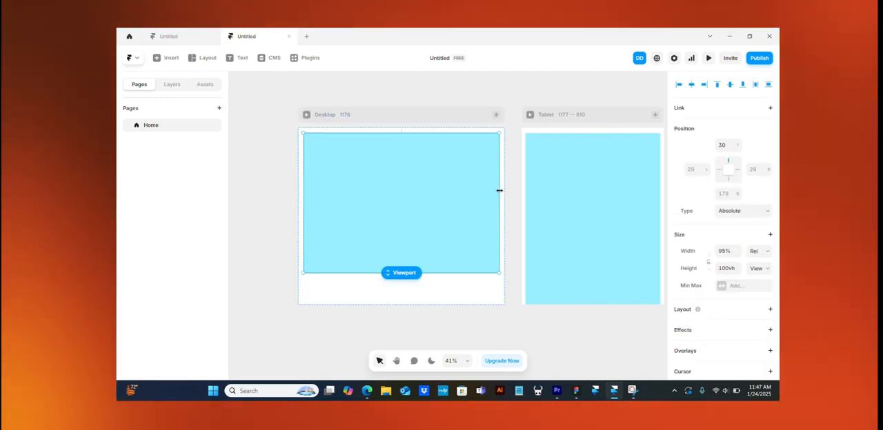
{"action": "left_click_drag", "start_coordinate": [499, 190], "coordinate": [356, 188]}
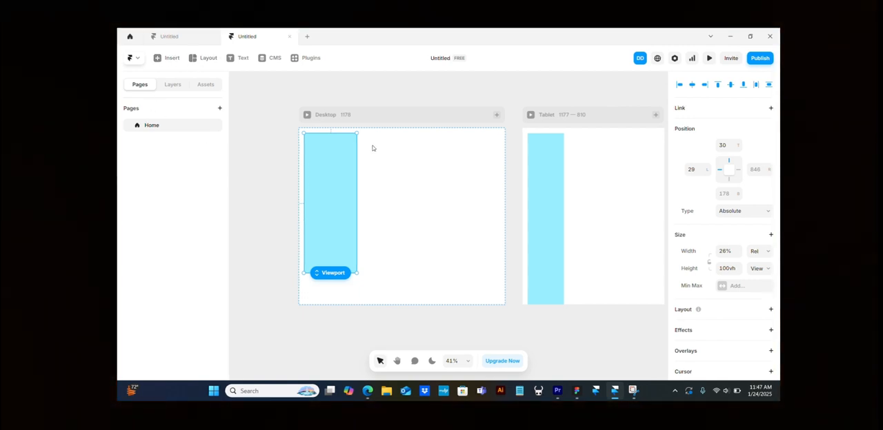
- Draw a second frame beside the narrowed one, resize it to about 343 × 800, and place a copy on its right
{"action": "key", "text": "f"}
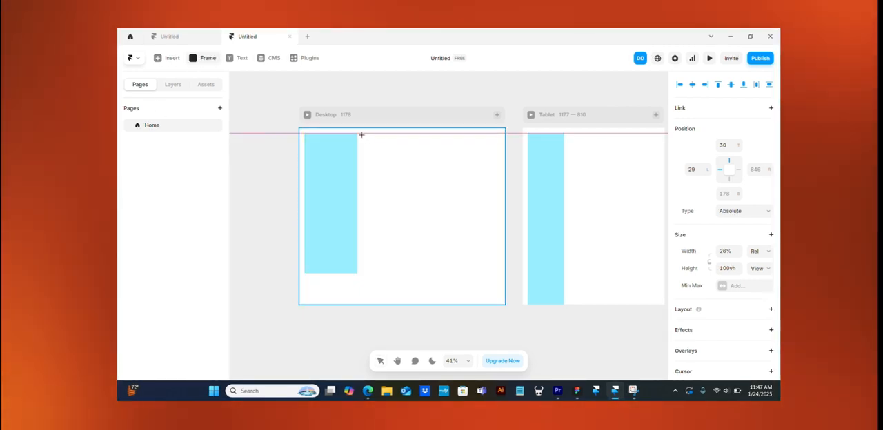
{"action": "left_click_drag", "start_coordinate": [360, 133], "coordinate": [480, 274]}
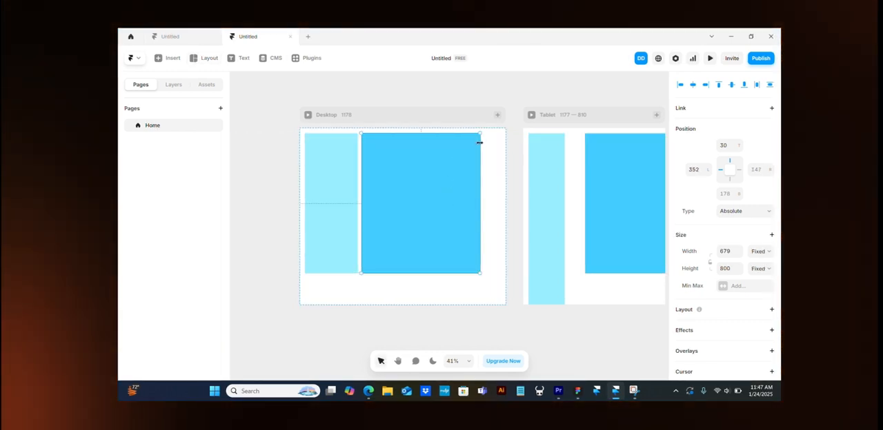
{"action": "left_click_drag", "start_coordinate": [480, 142], "coordinate": [463, 164]}
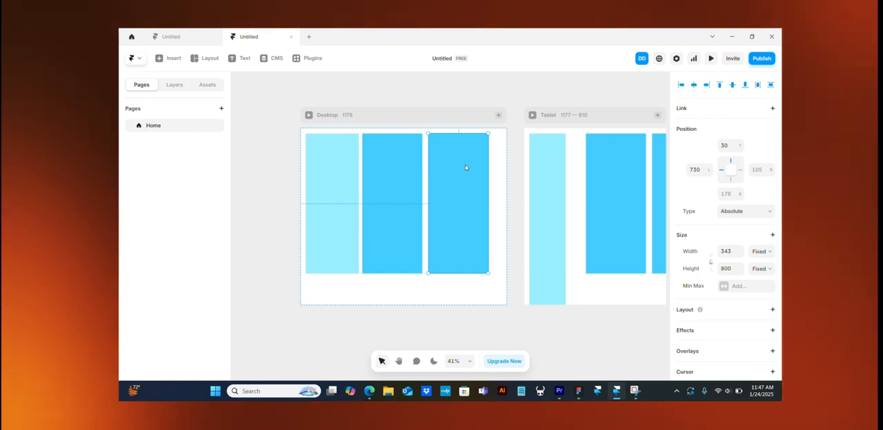
- Apply a vertical Stack layout to the Desktop breakpoint
{"action": "left_click", "coordinate": [496, 166]}
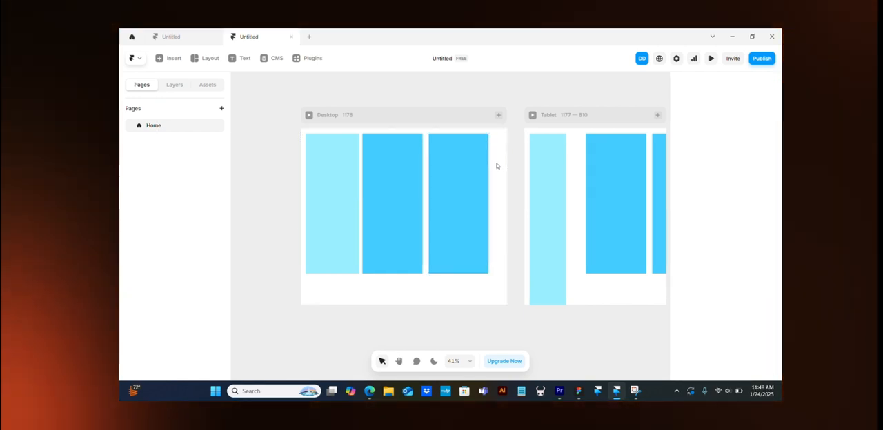
{"action": "left_click", "coordinate": [433, 120]}
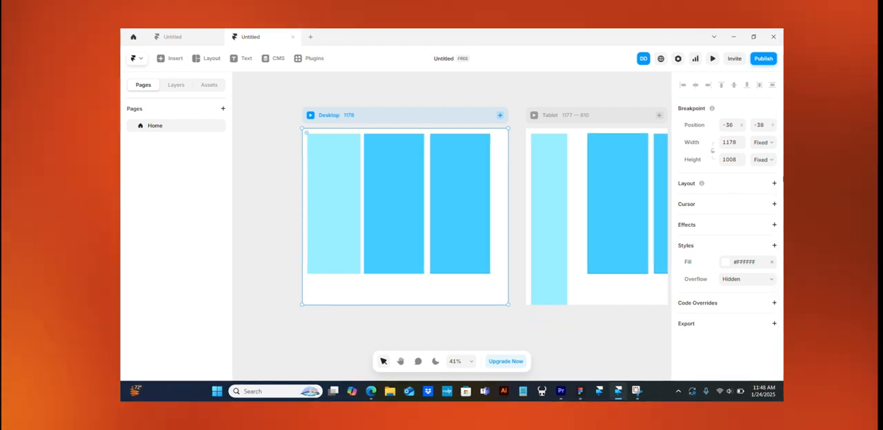
{"action": "left_click", "coordinate": [745, 182]}
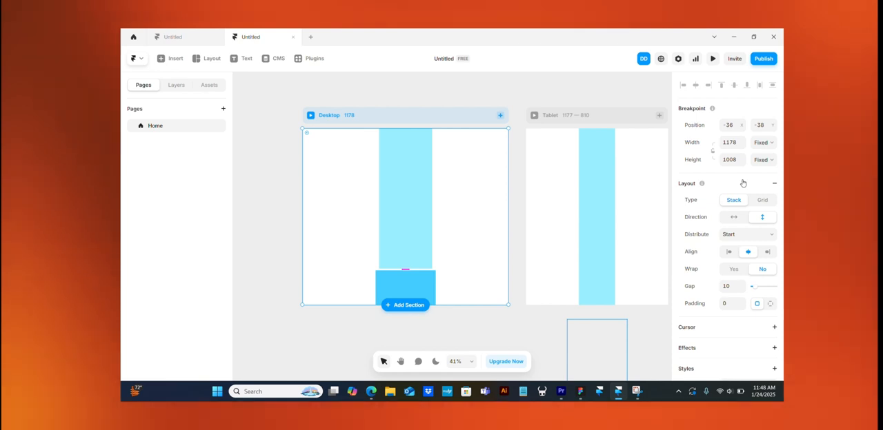
- Preview the Desktop breakpoint and scroll through the page to examine how the stacked frames are arranged
{"action": "left_click", "coordinate": [311, 117]}
{"action": "scroll", "coordinate": [476, 255], "scroll_direction": "down", "scroll_amount": 5}
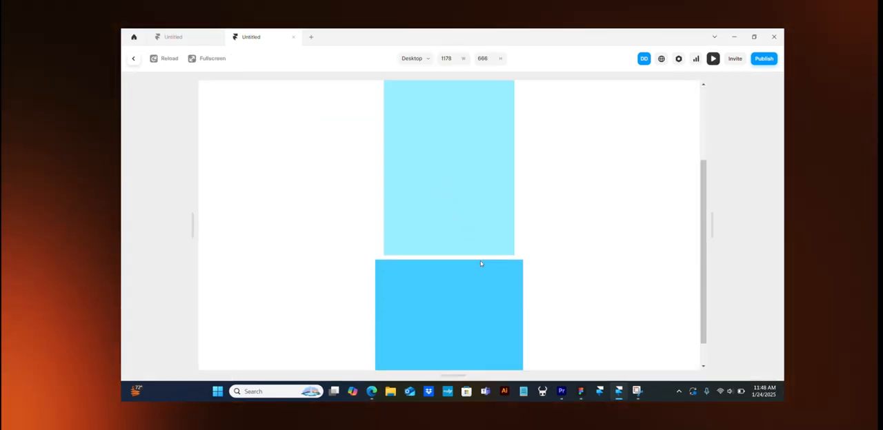
{"action": "scroll", "coordinate": [481, 264], "scroll_direction": "up", "scroll_amount": 5}
{"action": "scroll", "coordinate": [481, 264], "scroll_direction": "down", "scroll_amount": 5}
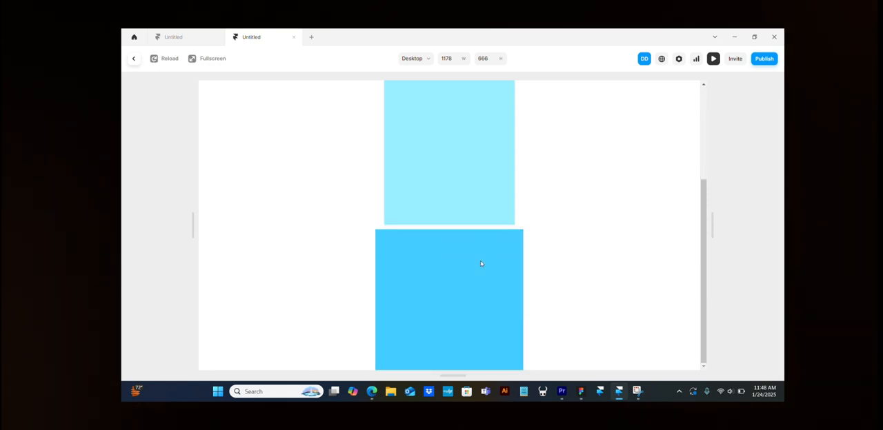
{"action": "scroll", "coordinate": [480, 263], "scroll_direction": "up", "scroll_amount": 5}
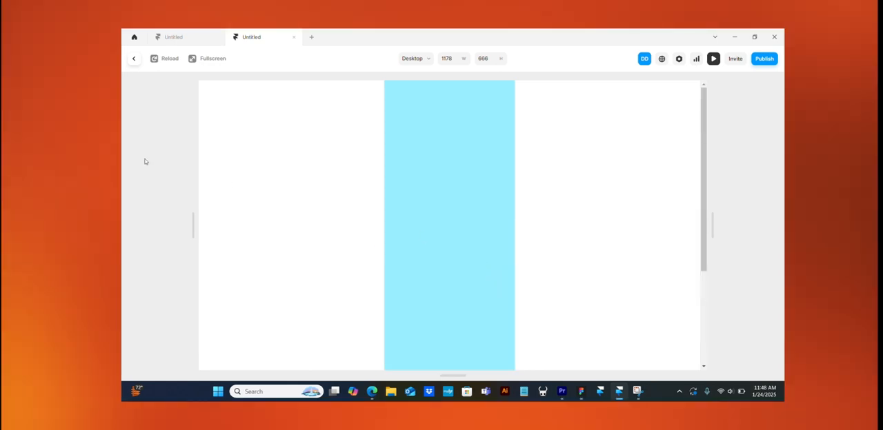
- Close the preview and make the Desktop stack horizontal, trying the Grid layout type before returning to Stack
{"action": "left_click", "coordinate": [136, 58]}
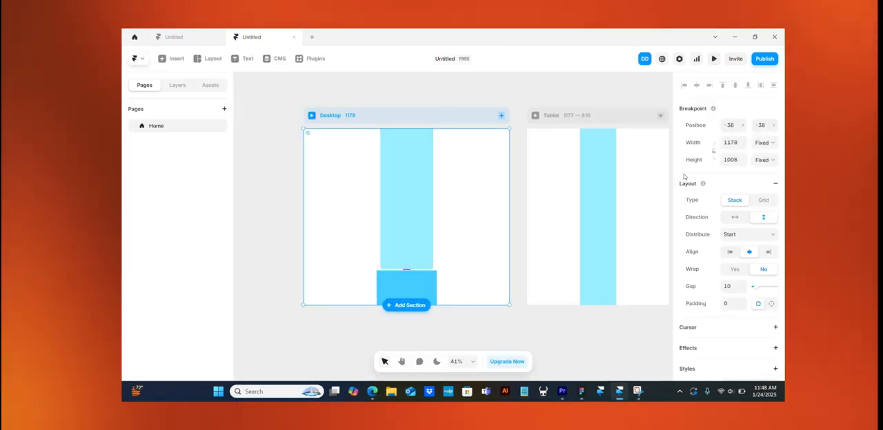
{"action": "left_click", "coordinate": [734, 218]}
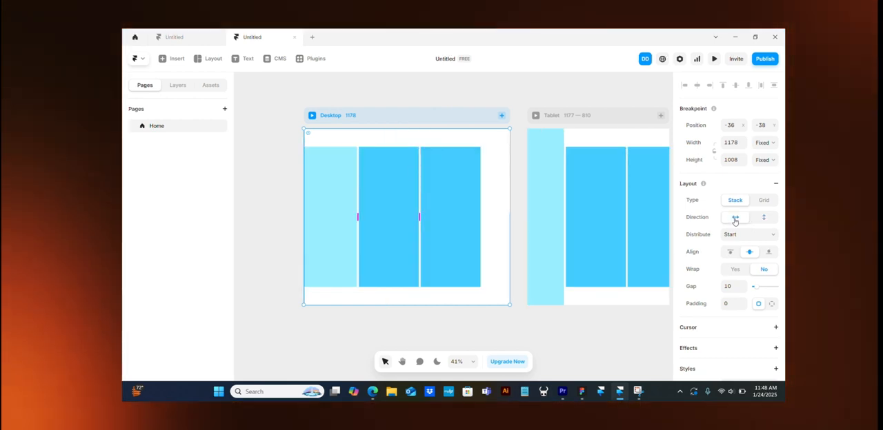
{"action": "left_click", "coordinate": [765, 201]}
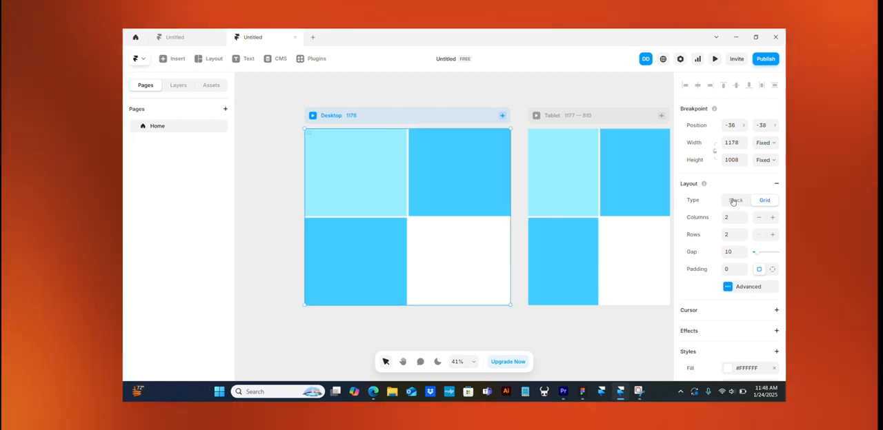
{"action": "left_click", "coordinate": [735, 200]}
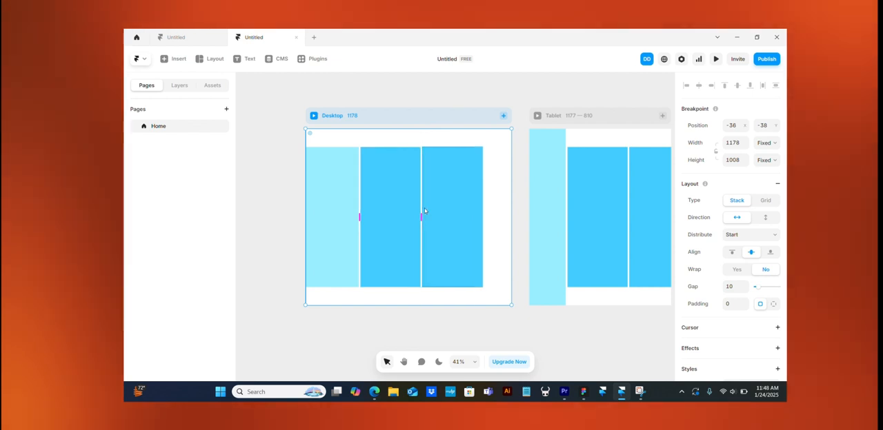
- Widen the gap between the stacked Desktop frames to 52 and try the Center and End distributions
{"action": "mouse_move", "coordinate": [421, 217]}
{"action": "left_mouse_down"}
{"action": "mouse_move", "coordinate": [473, 217]}
{"action": "mouse_move", "coordinate": [396, 222]}
{"action": "mouse_move", "coordinate": [430, 218]}
{"action": "left_mouse_up"}
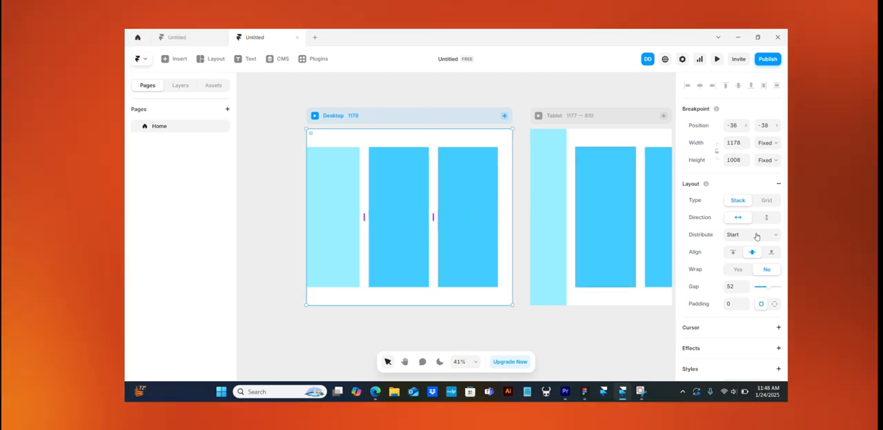
{"action": "left_click", "coordinate": [755, 235]}
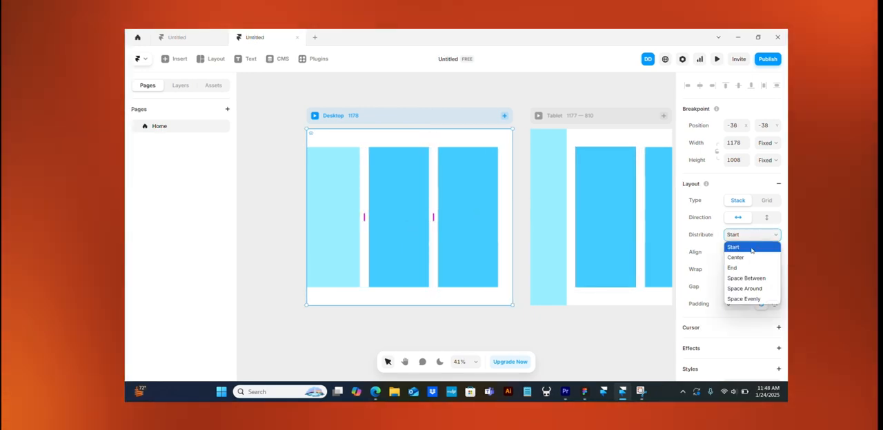
{"action": "left_click", "coordinate": [737, 258]}
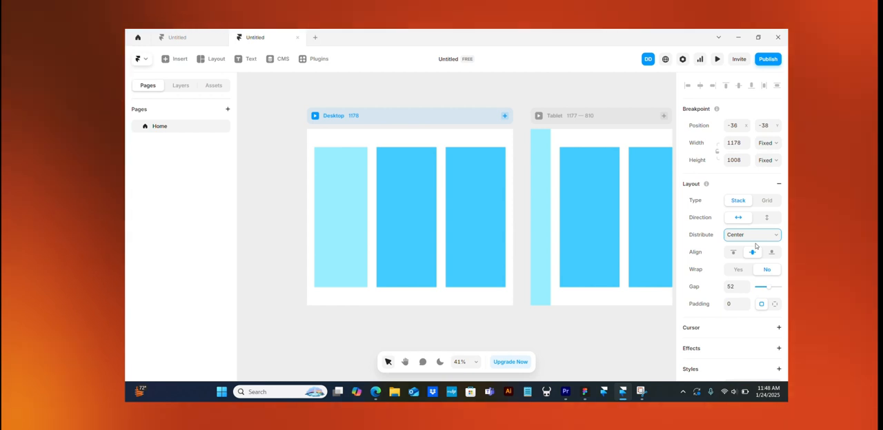
{"action": "left_click", "coordinate": [759, 238]}
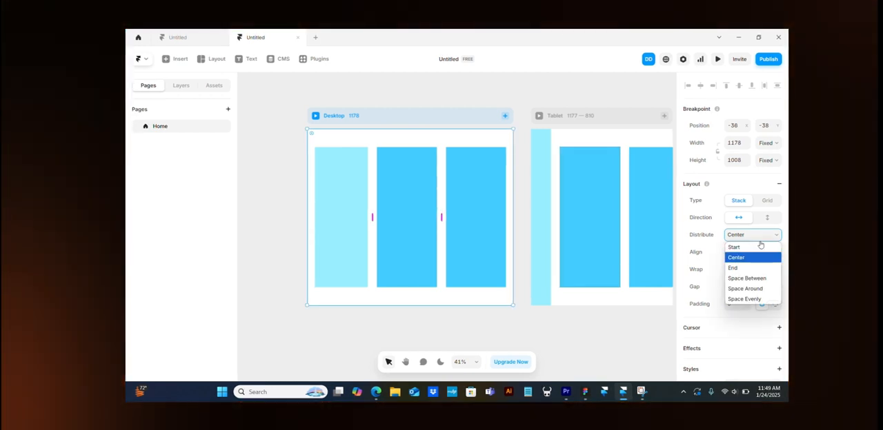
{"action": "left_click", "coordinate": [742, 269]}
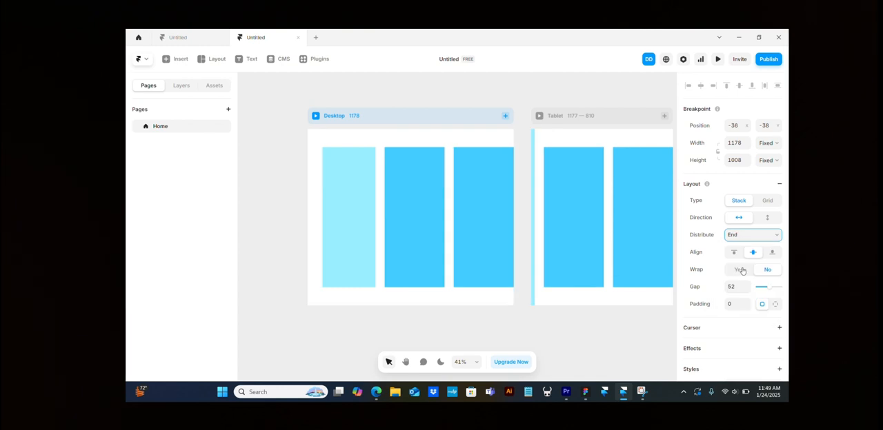
- Set the Desktop stack's distribution to Space Between and check the frames in the Tablet and Phone breakpoints
{"action": "left_click", "coordinate": [765, 237]}
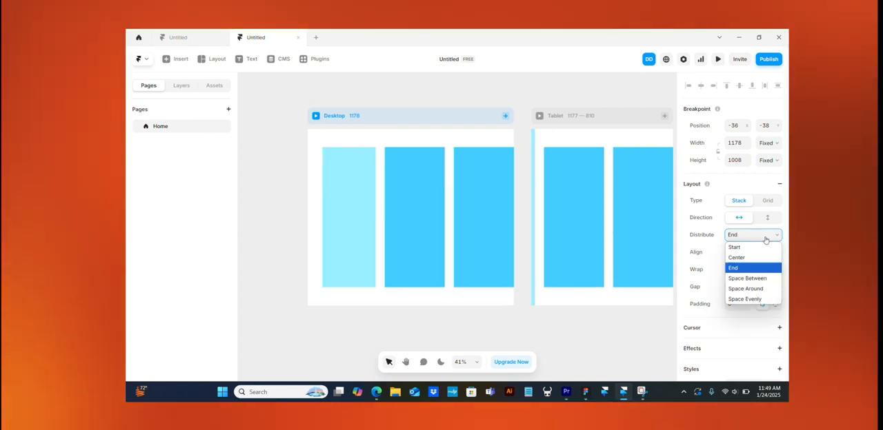
{"action": "left_click", "coordinate": [752, 278]}
{"action": "left_click", "coordinate": [761, 235]}
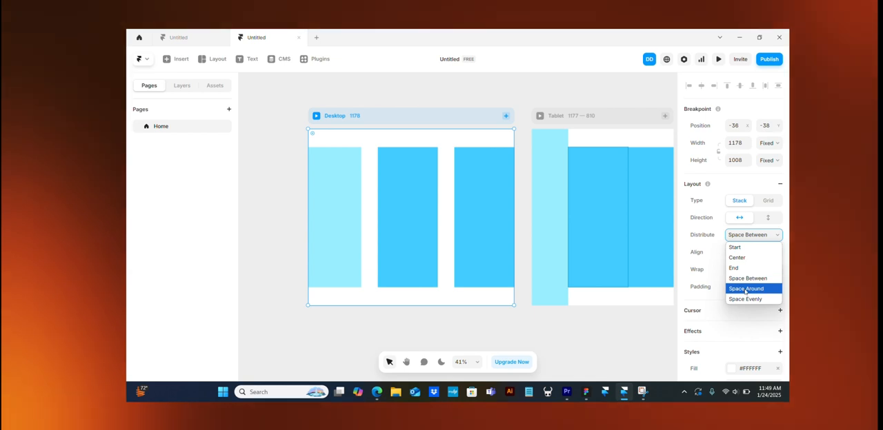
{"action": "scroll", "coordinate": [562, 275], "scroll_direction": "right", "scroll_amount": 3}
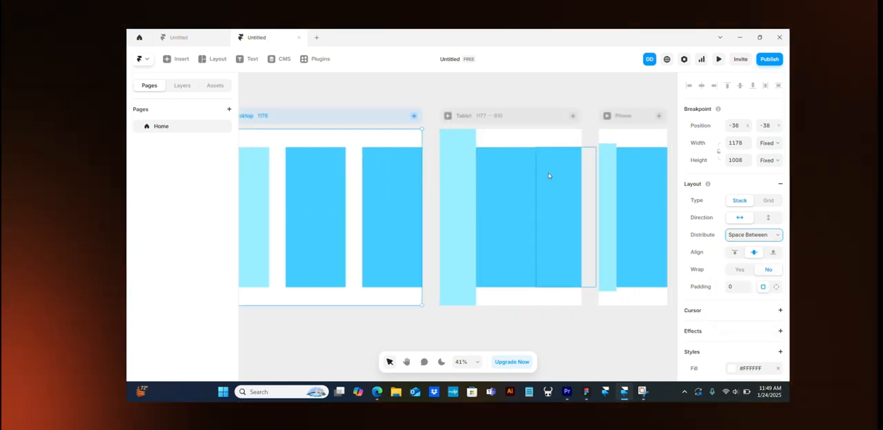
{"action": "scroll", "coordinate": [526, 222], "scroll_direction": "right", "scroll_amount": 3}
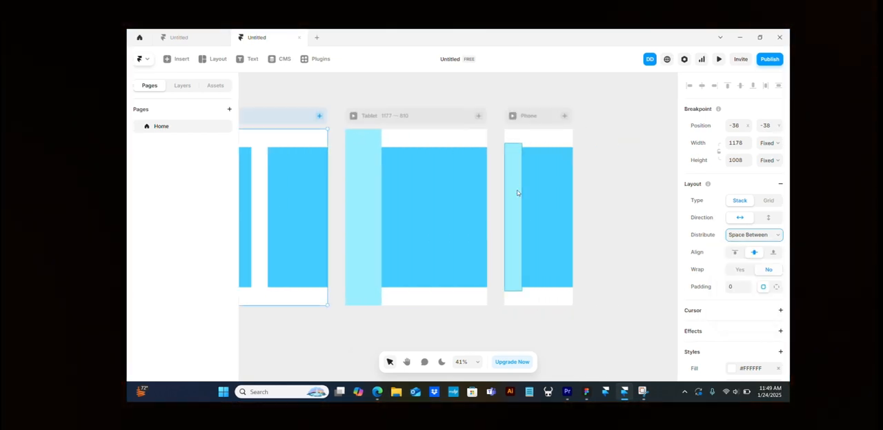
{"action": "scroll", "coordinate": [428, 210], "scroll_direction": "left", "scroll_amount": 3}
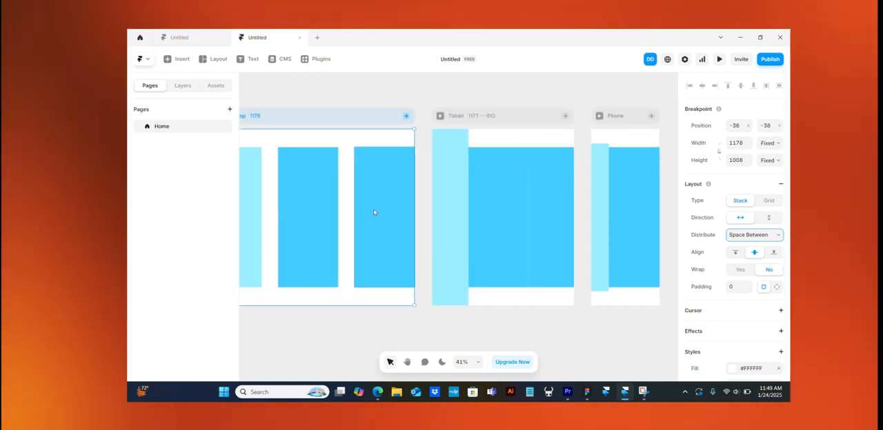
{"action": "scroll", "coordinate": [374, 213], "scroll_direction": "left", "scroll_amount": 3}
- Change the width sizing of the two darker blue frames in the Desktop breakpoint from Fixed to Relative
{"action": "left_click", "coordinate": [413, 193]}
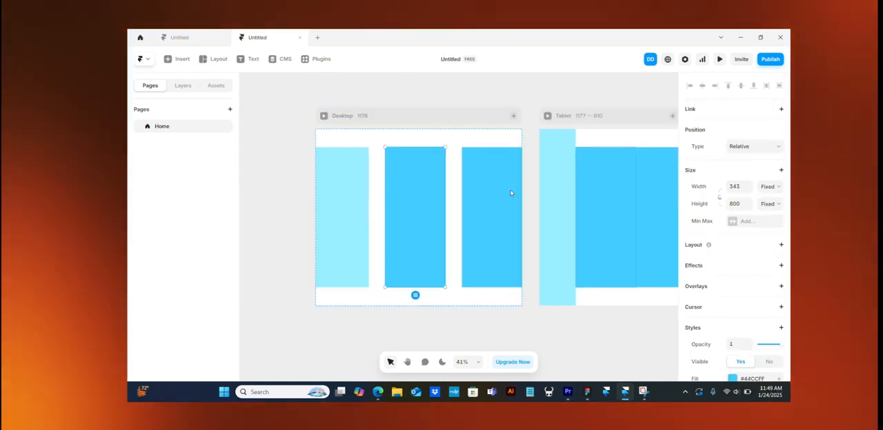
{"action": "left_click", "coordinate": [773, 189]}
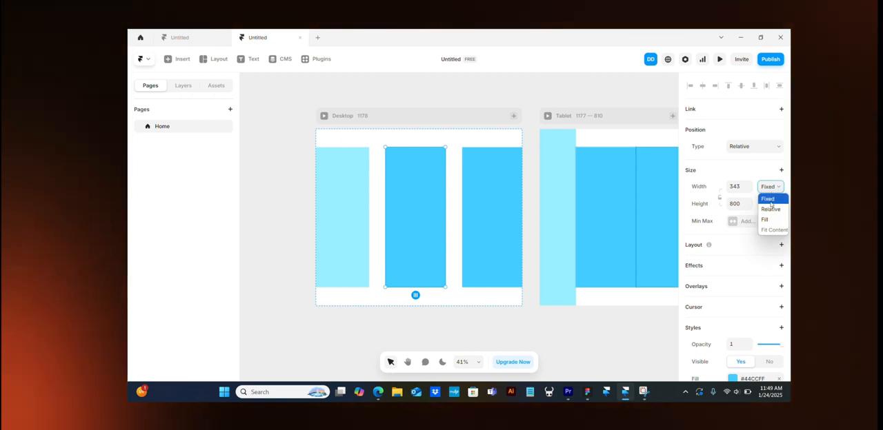
{"action": "left_click", "coordinate": [769, 208]}
{"action": "left_click", "coordinate": [483, 201]}
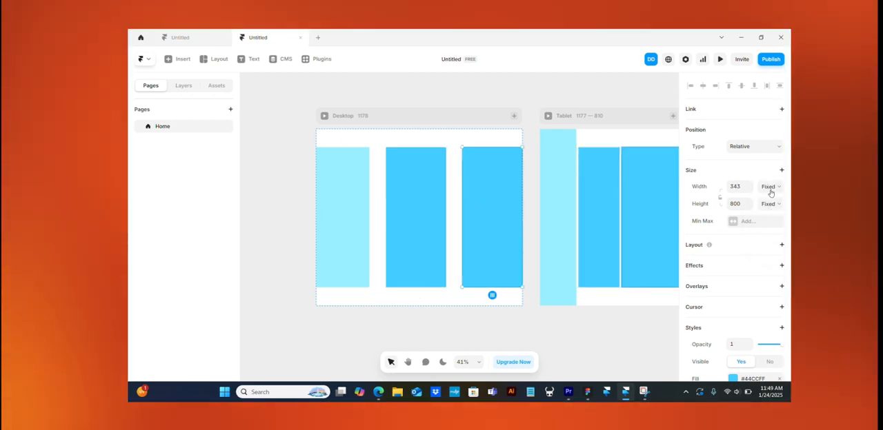
{"action": "left_click", "coordinate": [771, 190]}
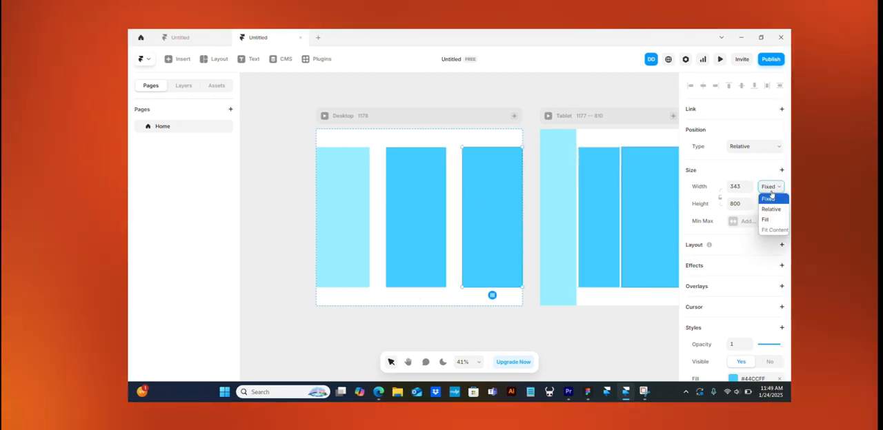
{"action": "left_click", "coordinate": [771, 211]}
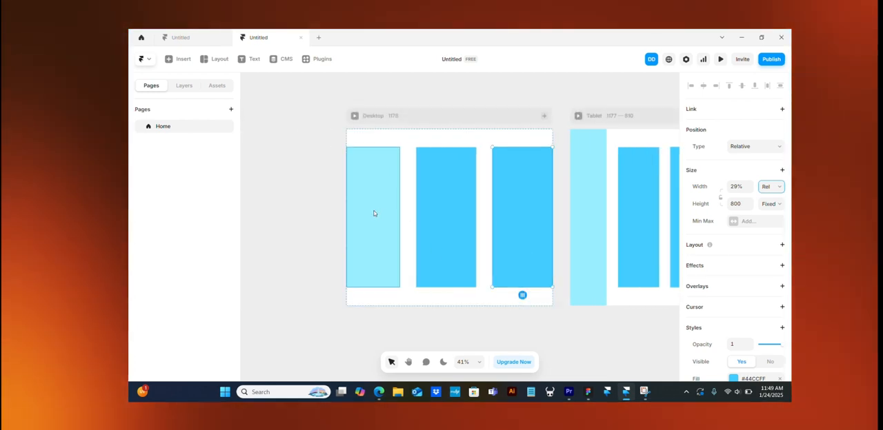
- Compare the three Desktop frames' size settings and set the height of both darker blue frames to Viewport, 100vh
{"action": "left_click", "coordinate": [374, 213]}
{"action": "scroll", "coordinate": [499, 224], "scroll_direction": "right", "scroll_amount": 2}
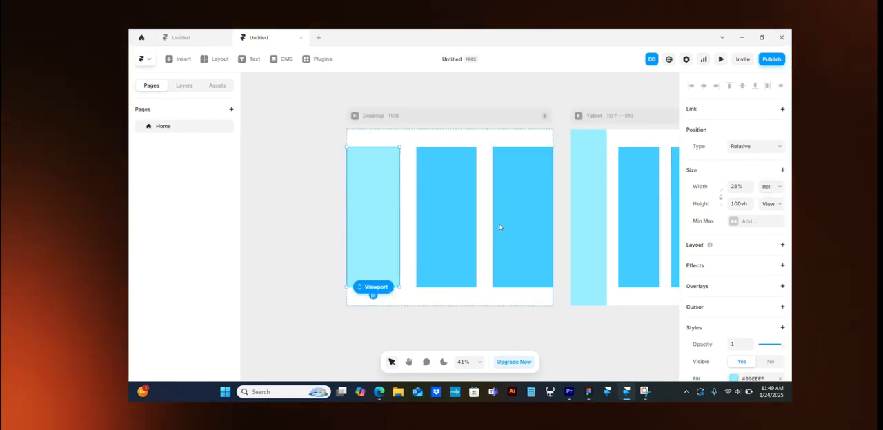
{"action": "left_click", "coordinate": [387, 200]}
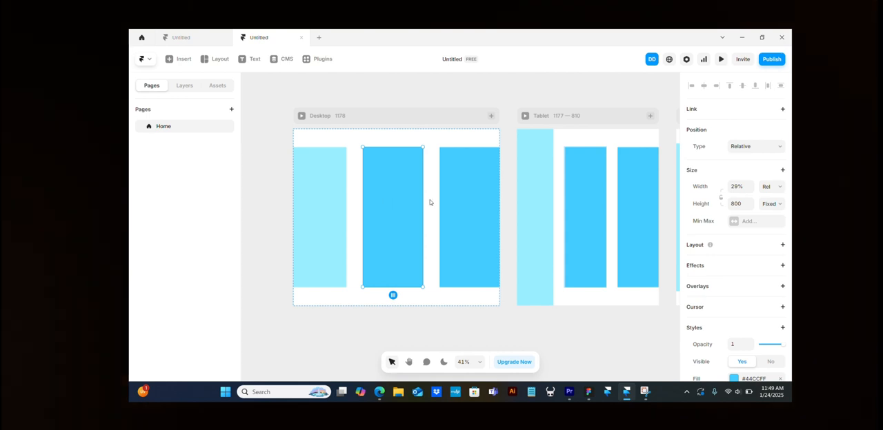
{"action": "left_click", "coordinate": [464, 195]}
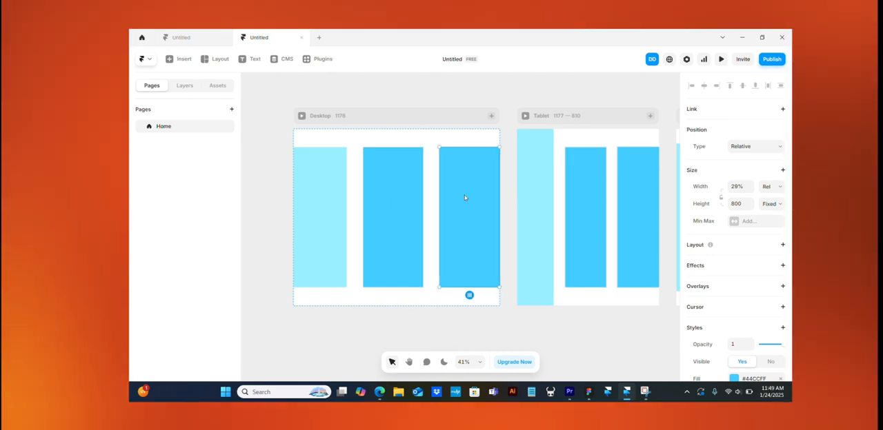
{"action": "left_click", "coordinate": [396, 207]}
{"action": "left_click", "coordinate": [321, 202]}
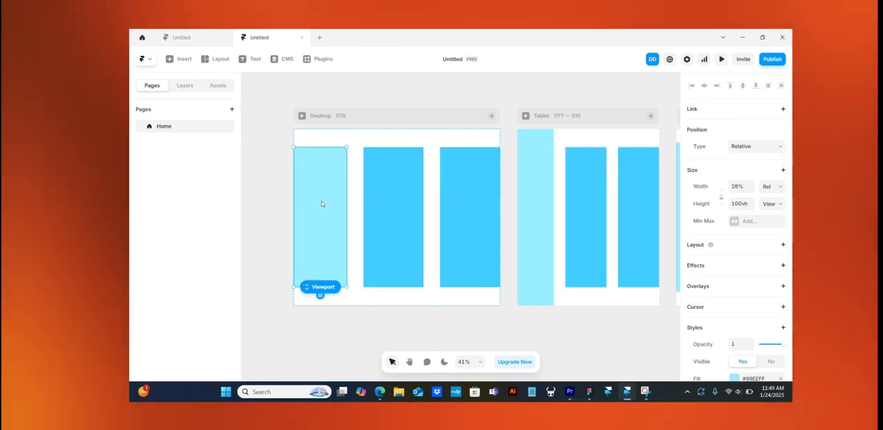
{"action": "left_click", "coordinate": [405, 199]}
{"action": "left_click", "coordinate": [780, 203]}
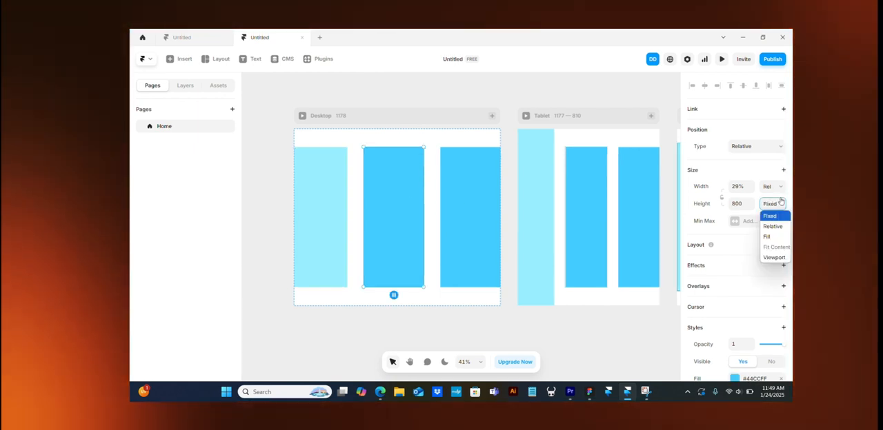
{"action": "left_click", "coordinate": [773, 256]}
{"action": "left_click", "coordinate": [453, 263]}
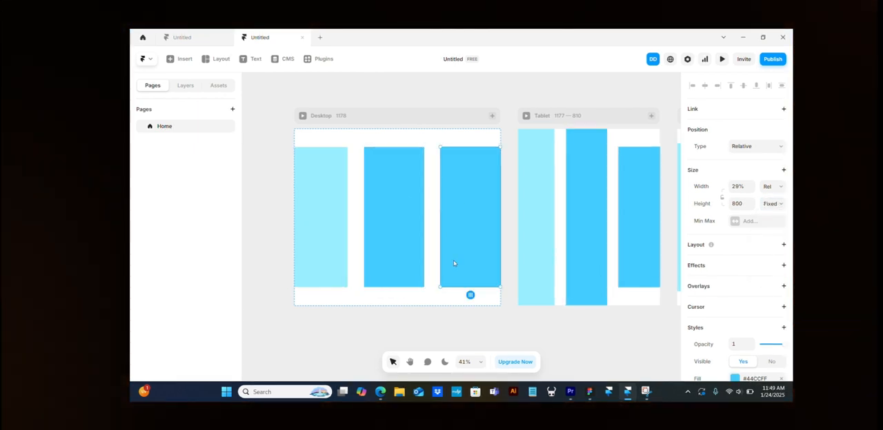
{"action": "left_click", "coordinate": [771, 203]}
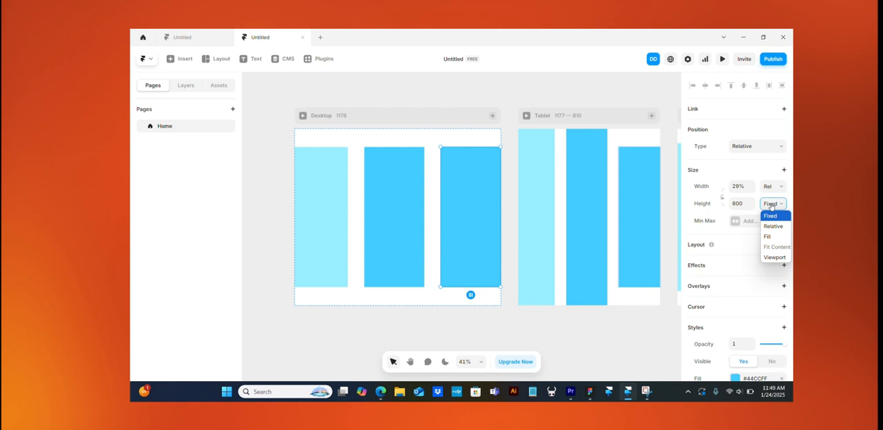
{"action": "left_click", "coordinate": [767, 257]}
- Examine how the three columns adapt across the Desktop, Tablet and Phone breakpoints
{"action": "scroll", "coordinate": [437, 213], "scroll_direction": "right", "scroll_amount": 4}
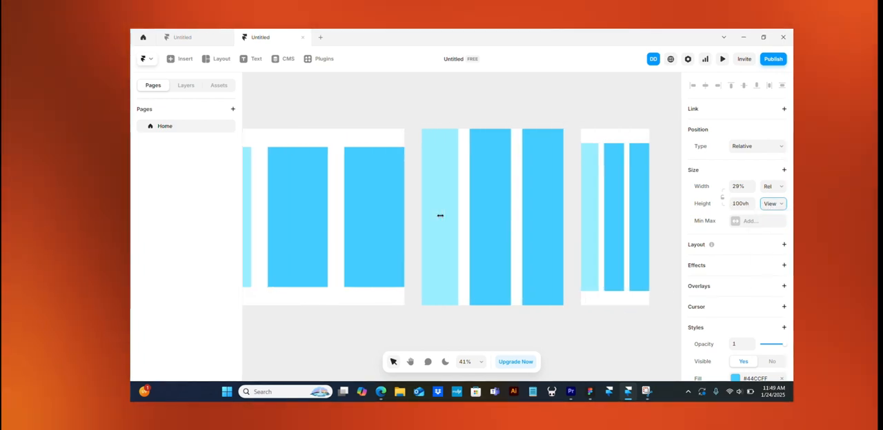
{"action": "scroll", "coordinate": [440, 219], "scroll_direction": "left", "scroll_amount": 8}
{"action": "scroll", "coordinate": [440, 219], "scroll_direction": "right", "scroll_amount": 5}
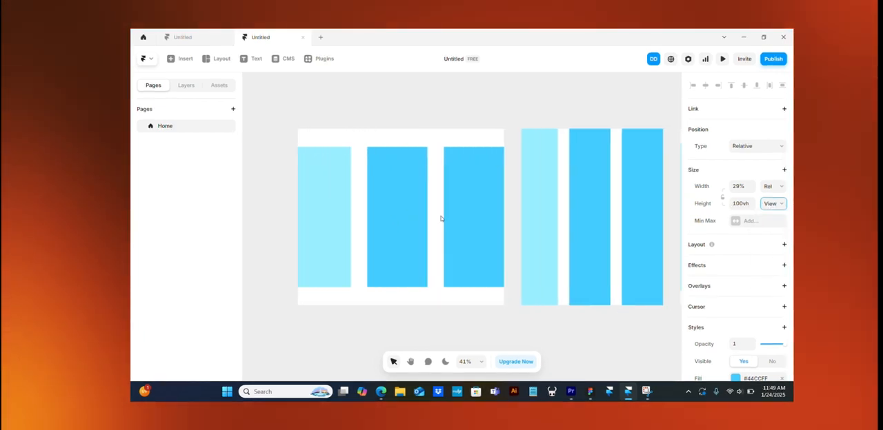
{"action": "scroll", "coordinate": [441, 218], "scroll_direction": "left", "scroll_amount": 5}
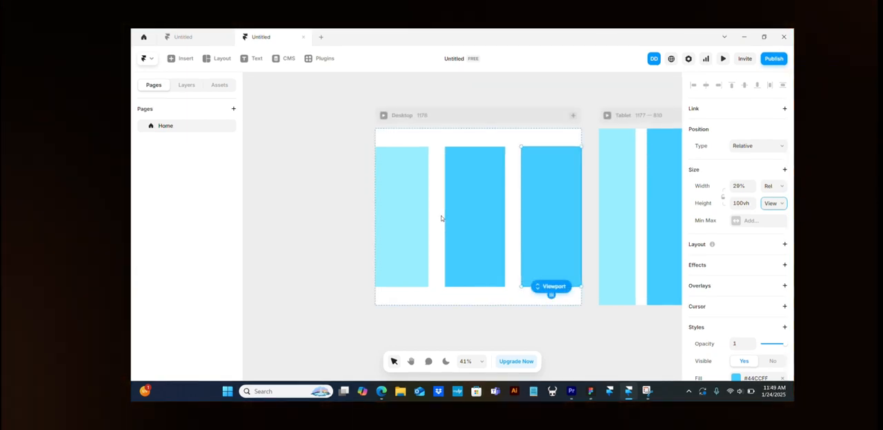
{"action": "scroll", "coordinate": [442, 218], "scroll_direction": "right", "scroll_amount": 10}
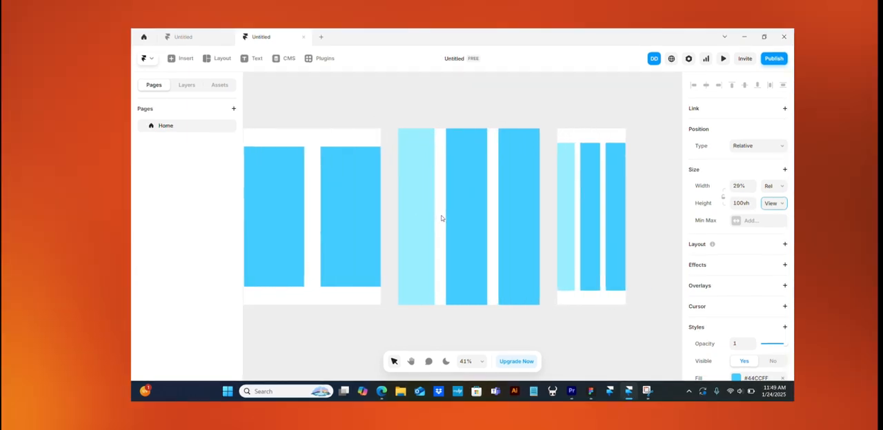
{"action": "scroll", "coordinate": [441, 218], "scroll_direction": "left", "scroll_amount": 3}
{"action": "scroll", "coordinate": [441, 218], "scroll_direction": "down", "scroll_amount": 4}
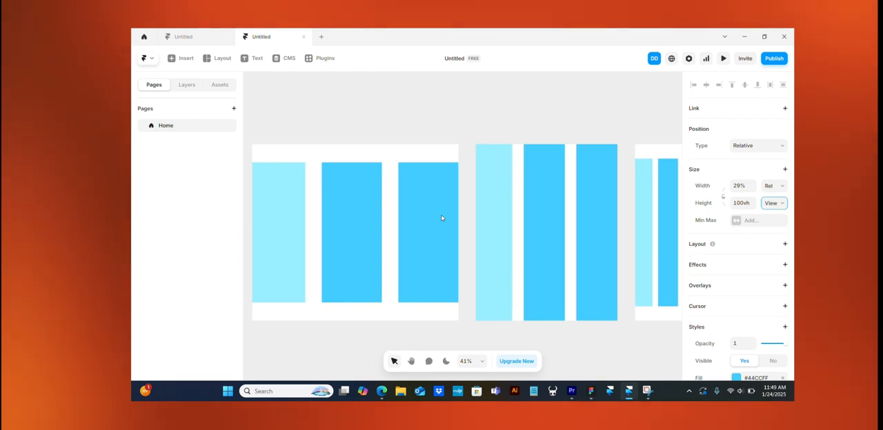
{"action": "scroll", "coordinate": [441, 218], "scroll_direction": "down", "scroll_amount": 1}
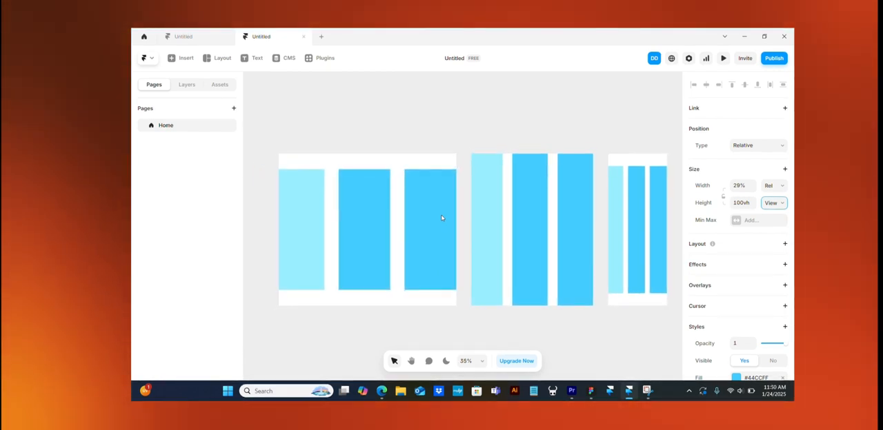
{"action": "scroll", "coordinate": [441, 218], "scroll_direction": "left", "scroll_amount": 3}
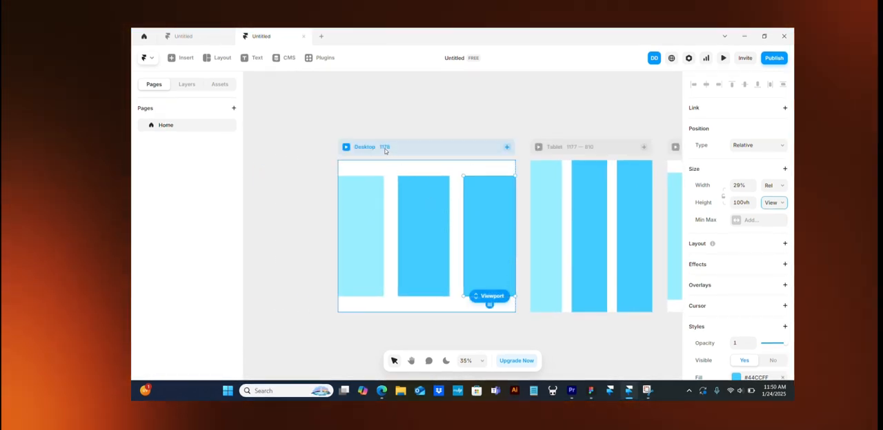
{"action": "left_click", "coordinate": [383, 147]}
{"action": "left_click", "coordinate": [341, 244]}
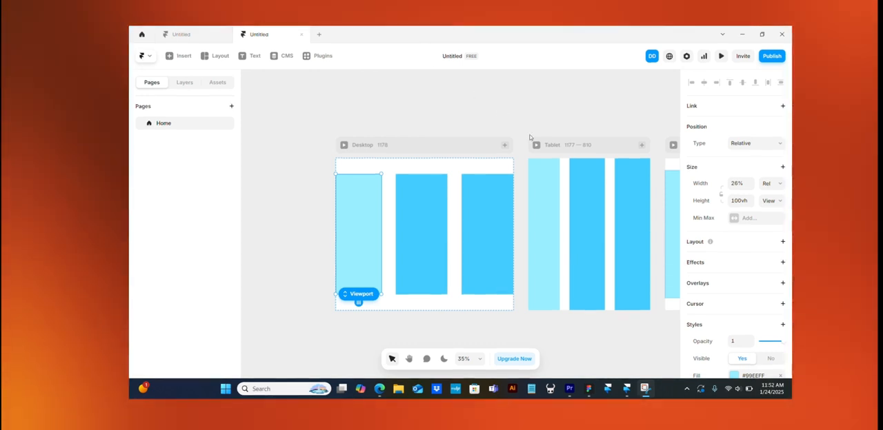
{"action": "left_click", "coordinate": [407, 117]}
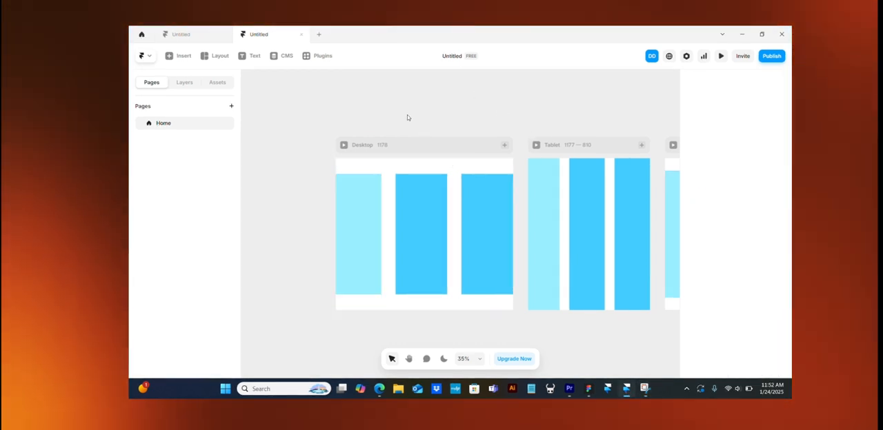
- Try stretching the Desktop breakpoint's height to 2304 and undo the resize
{"action": "left_click", "coordinate": [434, 138]}
{"action": "scroll", "coordinate": [434, 140], "scroll_direction": "down", "scroll_amount": 3}
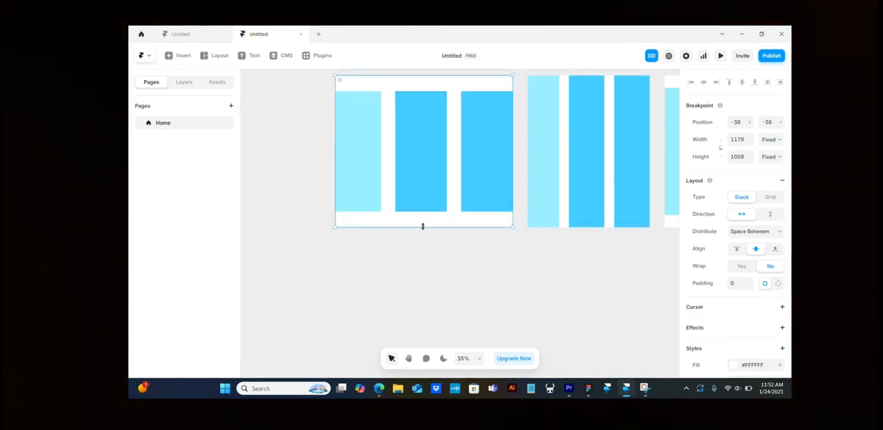
{"action": "left_click_drag", "start_coordinate": [423, 226], "coordinate": [423, 373]}
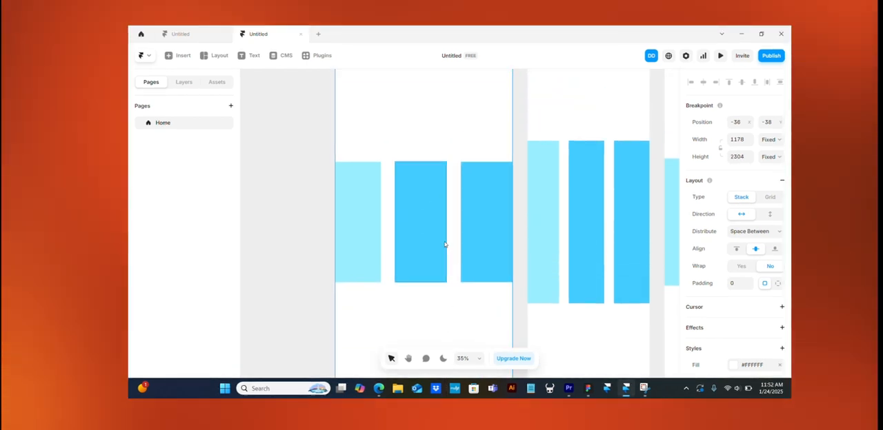
{"action": "scroll", "coordinate": [445, 244], "scroll_direction": "up", "scroll_amount": 2}
{"action": "scroll", "coordinate": [432, 205], "scroll_direction": "down", "scroll_amount": 1}
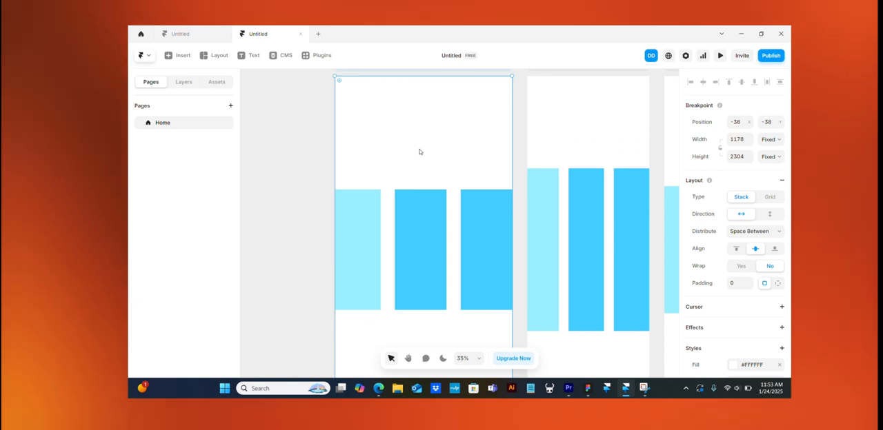
{"action": "scroll", "coordinate": [419, 151], "scroll_direction": "up", "scroll_amount": 2}
{"action": "key", "text": "ctrl+z"}
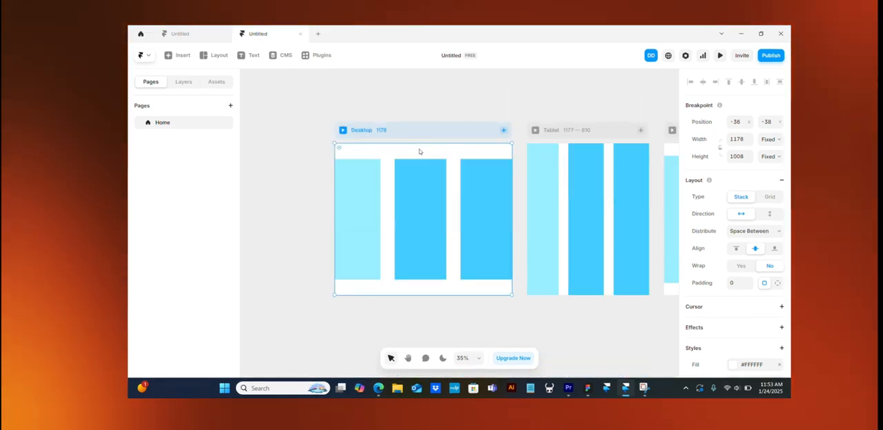
- Delete the two darker blue frames in the Desktop breakpoint and widen the remaining light blue frame to 100%
{"action": "left_click", "coordinate": [423, 260]}
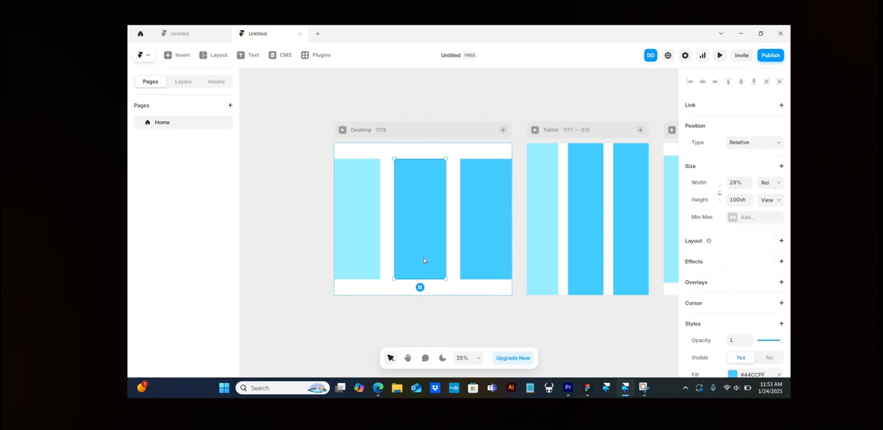
{"action": "key", "text": "Delete"}
{"action": "left_click", "coordinate": [478, 226]}
{"action": "key", "text": "Delete"}
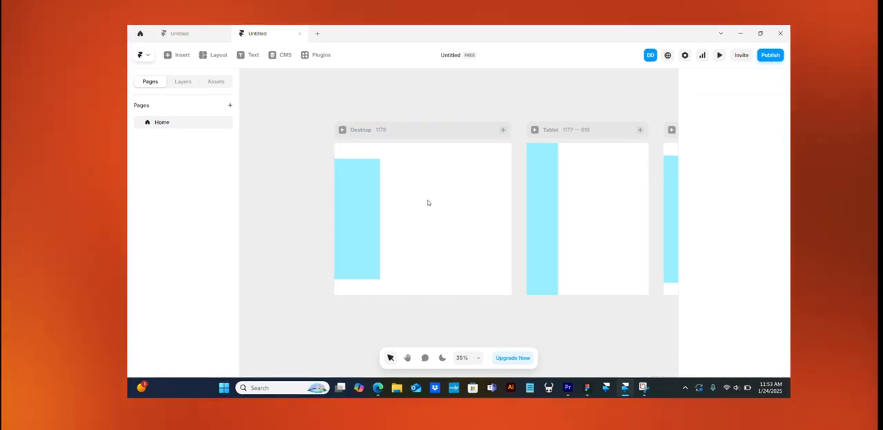
{"action": "left_click", "coordinate": [358, 192]}
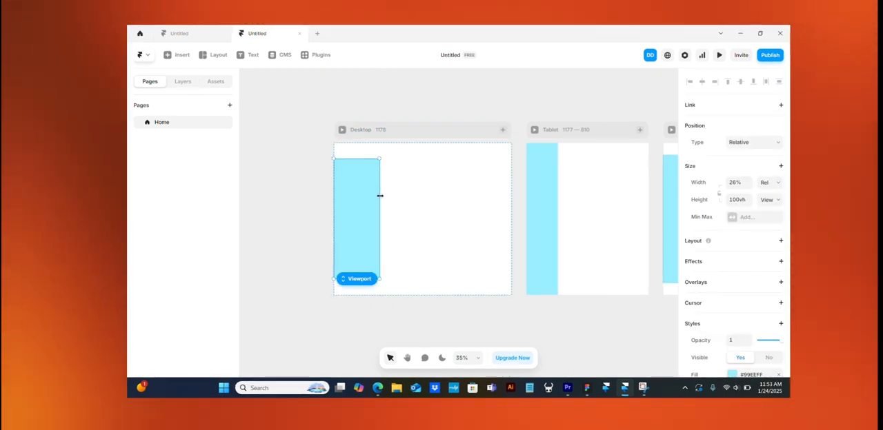
{"action": "left_click_drag", "start_coordinate": [380, 193], "coordinate": [509, 184]}
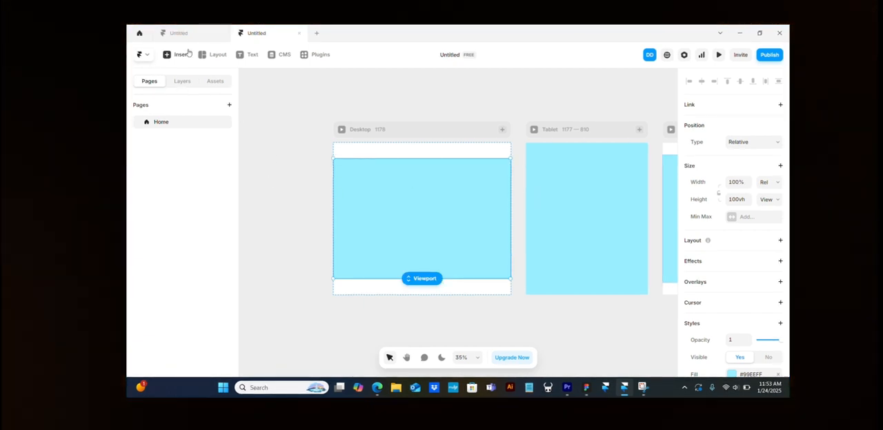
- Draw a text box about 878 by 238 in the Desktop's light blue frame and enter "framer" in it
{"action": "left_click", "coordinate": [250, 58]}
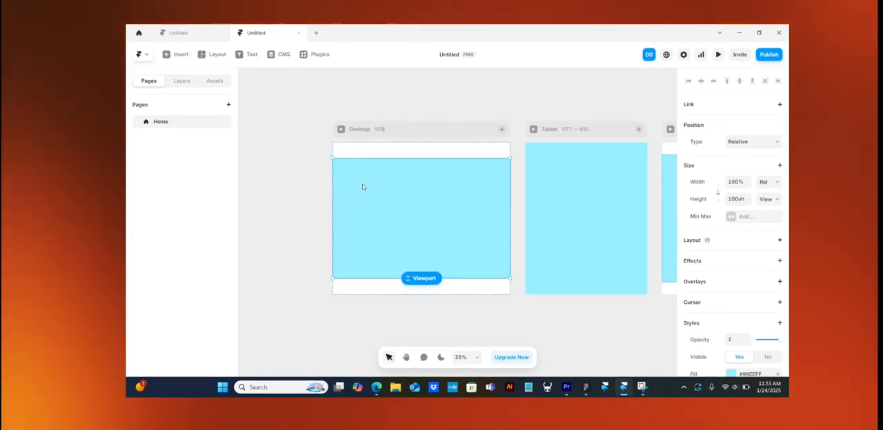
{"action": "left_click", "coordinate": [247, 54]}
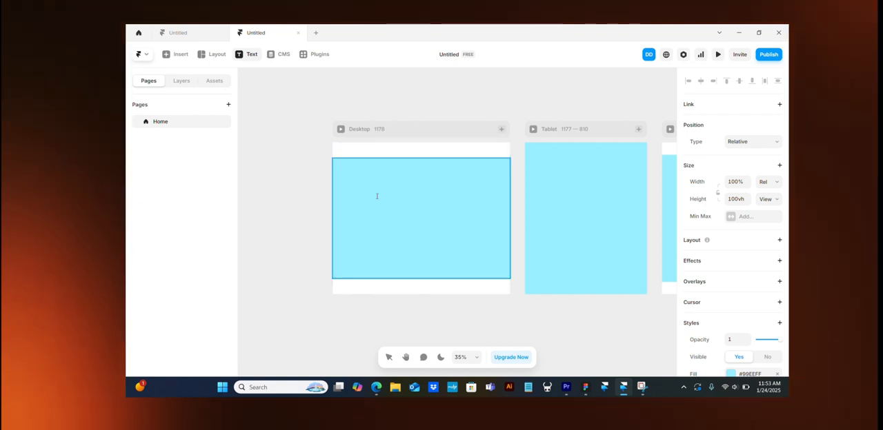
{"action": "left_click_drag", "start_coordinate": [356, 177], "coordinate": [487, 212]}
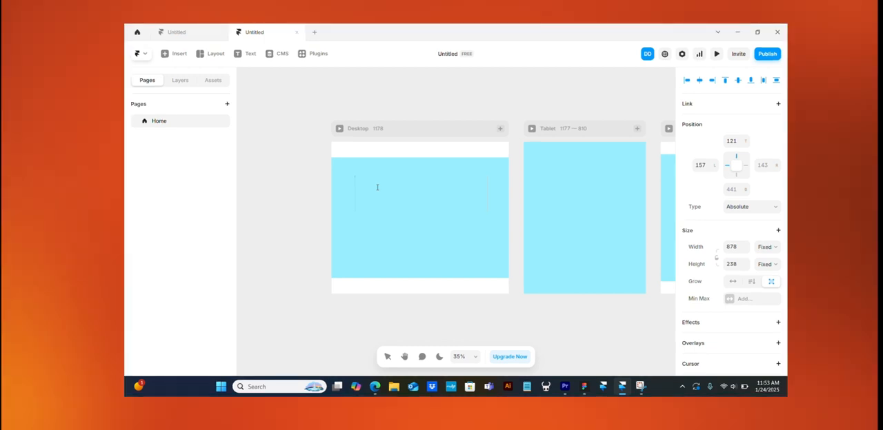
{"action": "type", "text": "me"}
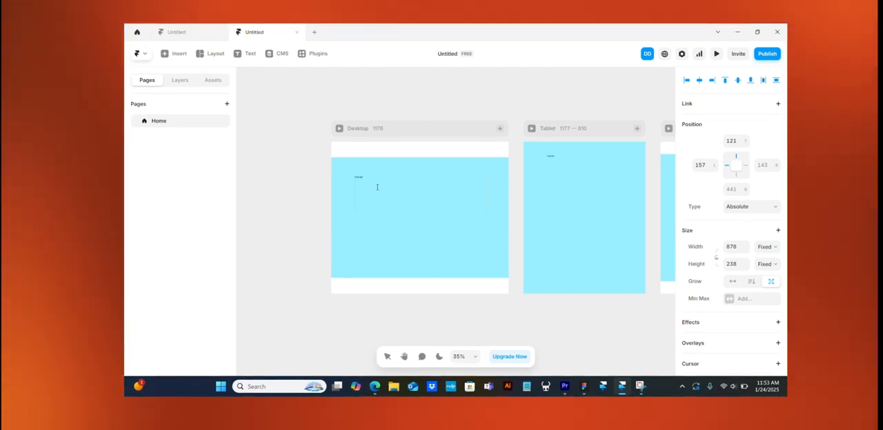
- Select all of the "framer" text and examine its position, size, style, transform and typography settings
{"action": "key", "text": "ctrl+a"}
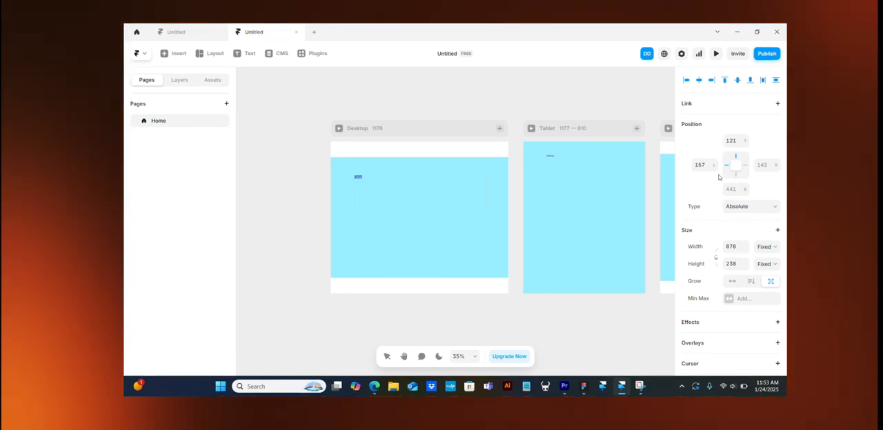
{"action": "scroll", "coordinate": [714, 243], "scroll_direction": "down", "scroll_amount": 1}
{"action": "scroll", "coordinate": [714, 243], "scroll_direction": "down", "scroll_amount": 4}
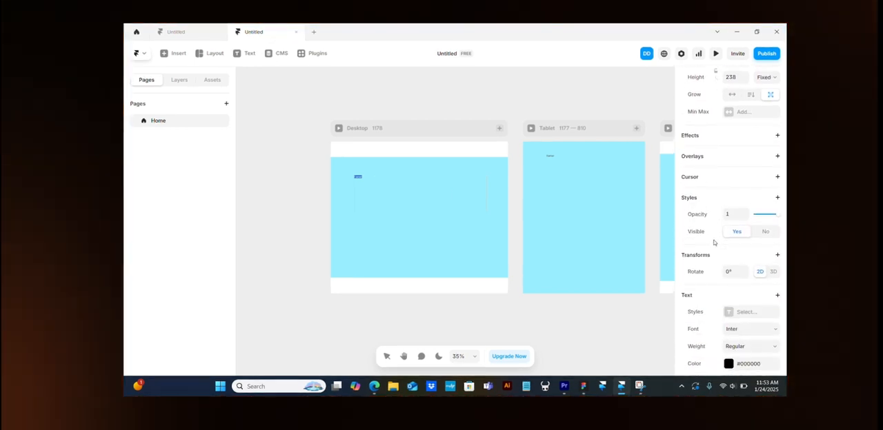
{"action": "scroll", "coordinate": [715, 244], "scroll_direction": "down", "scroll_amount": 3}
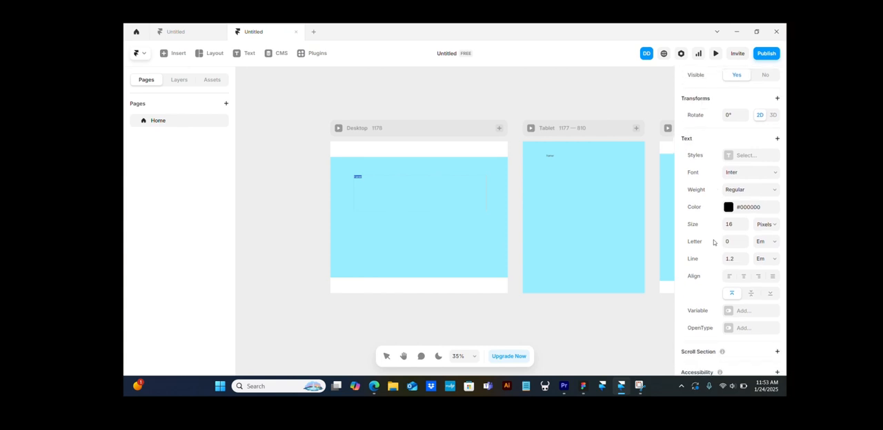
{"action": "scroll", "coordinate": [693, 142], "scroll_direction": "up", "scroll_amount": 6}
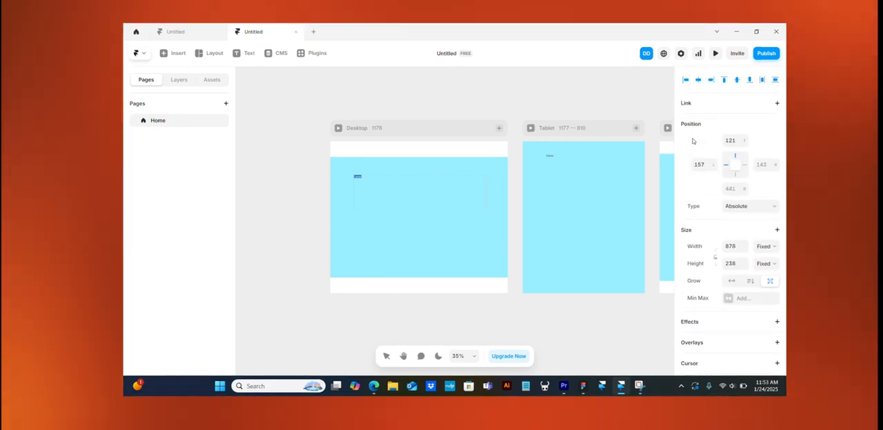
{"action": "scroll", "coordinate": [693, 142], "scroll_direction": "down", "scroll_amount": 1}
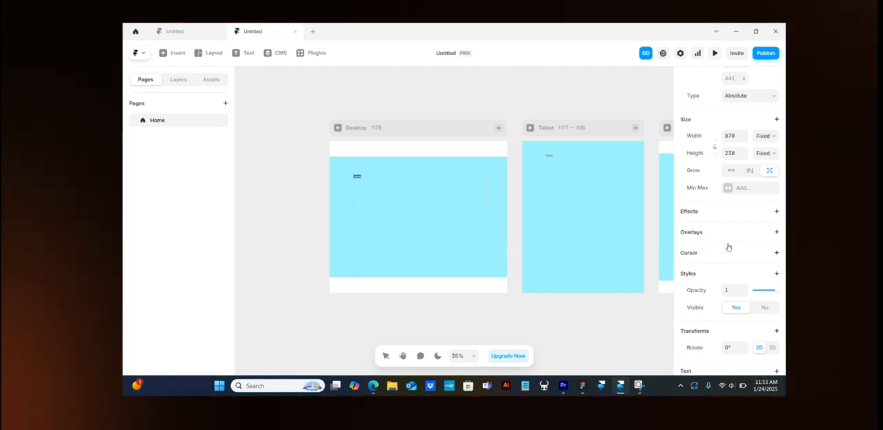
{"action": "scroll", "coordinate": [697, 261], "scroll_direction": "down", "scroll_amount": 3}
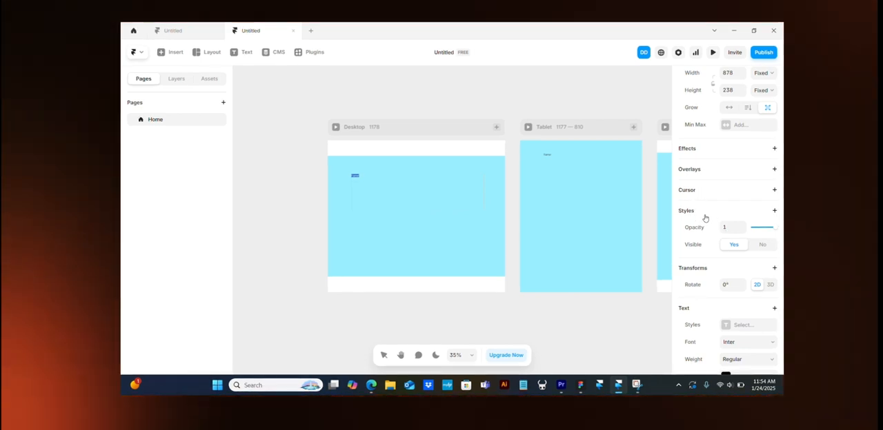
{"action": "scroll", "coordinate": [703, 218], "scroll_direction": "down", "scroll_amount": 1}
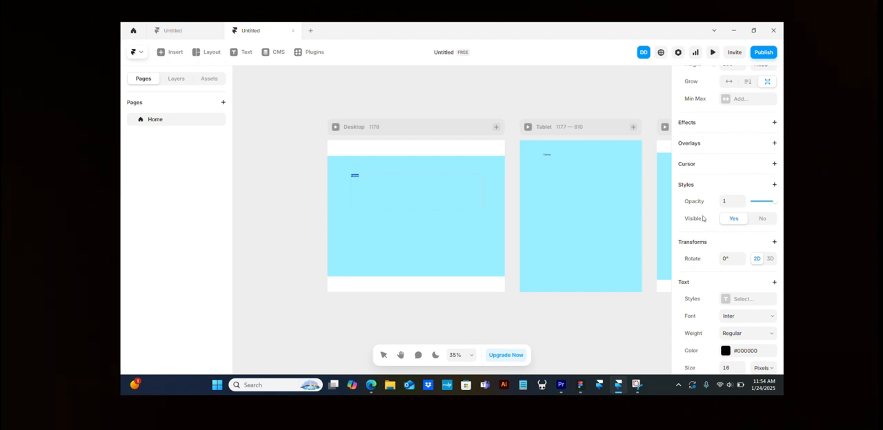
{"action": "scroll", "coordinate": [700, 262], "scroll_direction": "down", "scroll_amount": 2}
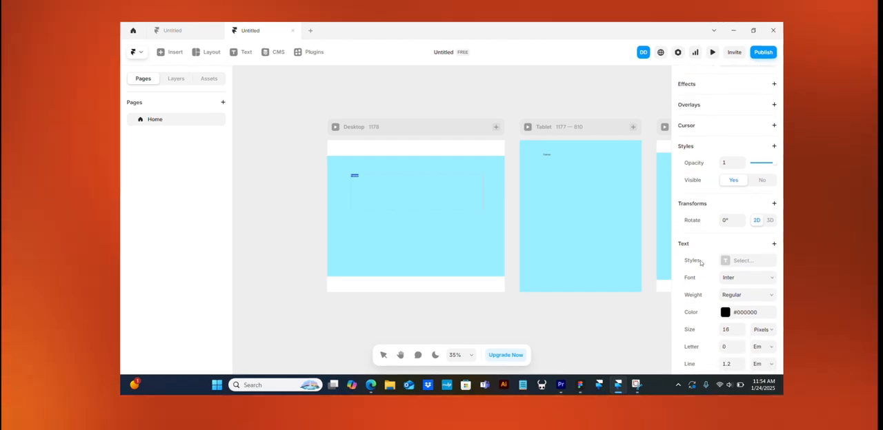
{"action": "scroll", "coordinate": [701, 269], "scroll_direction": "down", "scroll_amount": 2}
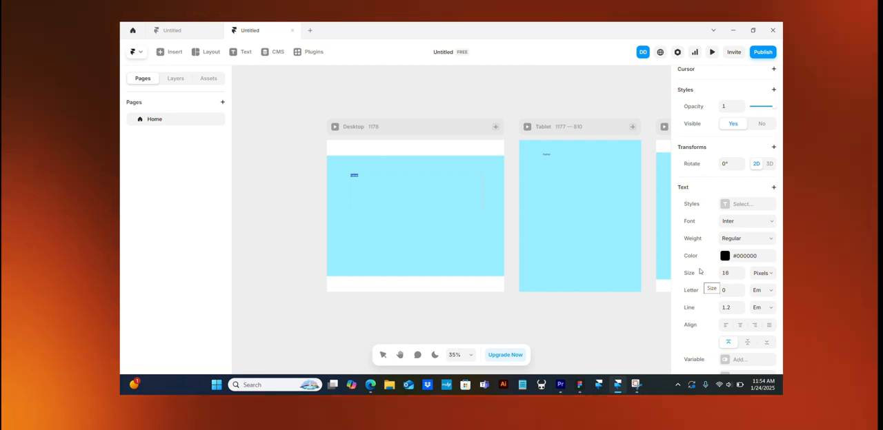
- Look at the available text styles and the paragraph and heading options offered for a new style
{"action": "left_click", "coordinate": [723, 205]}
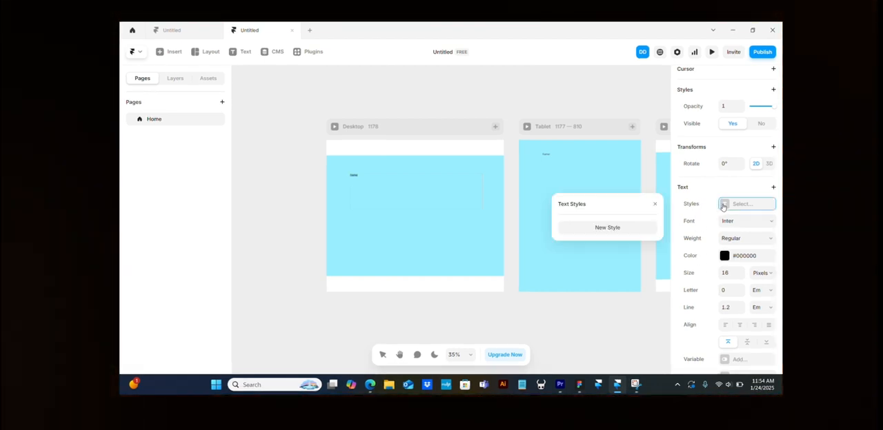
{"action": "left_click", "coordinate": [632, 232]}
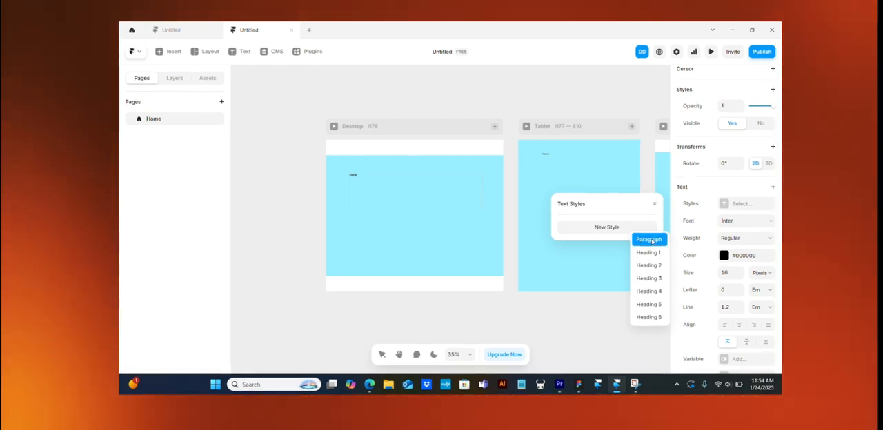
{"action": "left_click", "coordinate": [655, 205]}
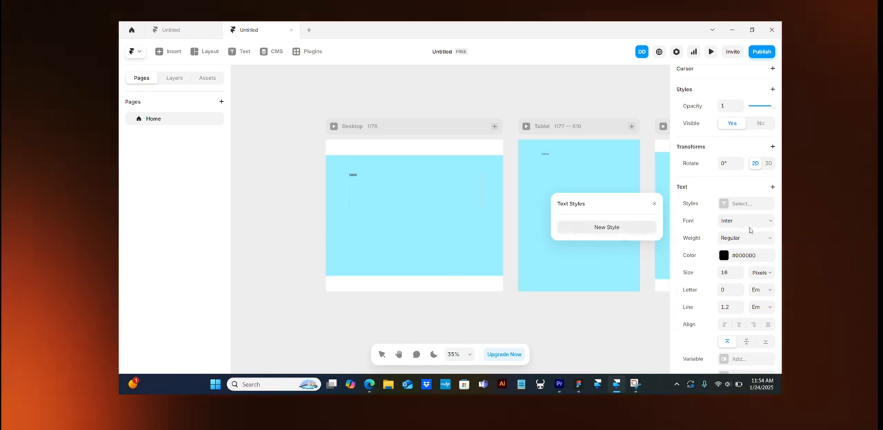
- Try the Inria Serif and Ingrid Darling fonts on the "framer" text and enlarge it to 451 pixels
{"action": "left_click", "coordinate": [747, 221]}
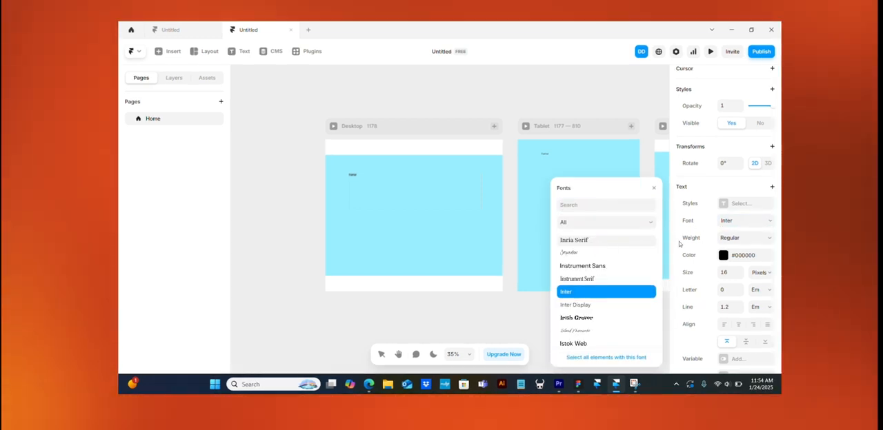
{"action": "left_click", "coordinate": [592, 240]}
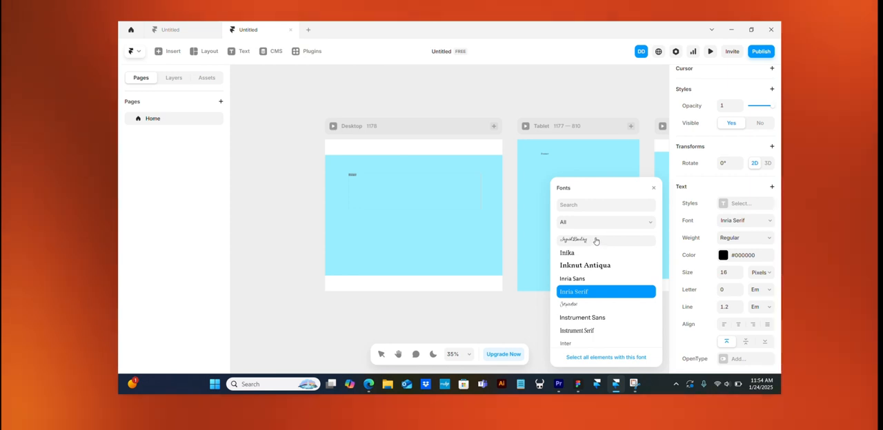
{"action": "left_click", "coordinate": [587, 239]}
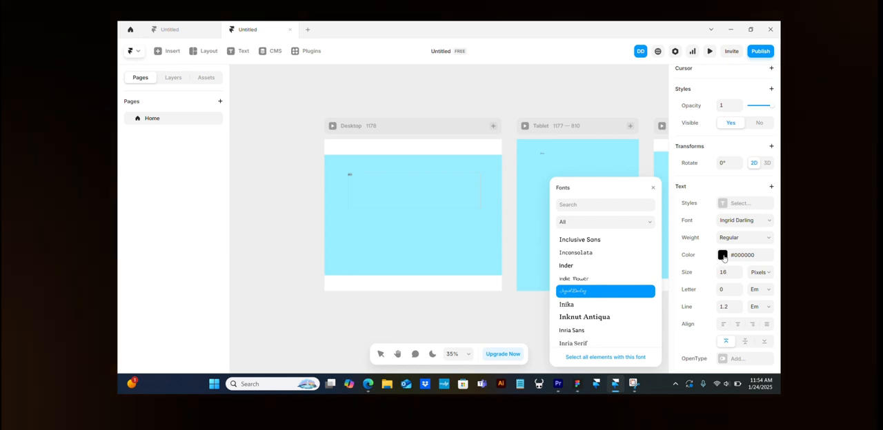
{"action": "left_click", "coordinate": [723, 255]}
{"action": "left_click", "coordinate": [723, 256]}
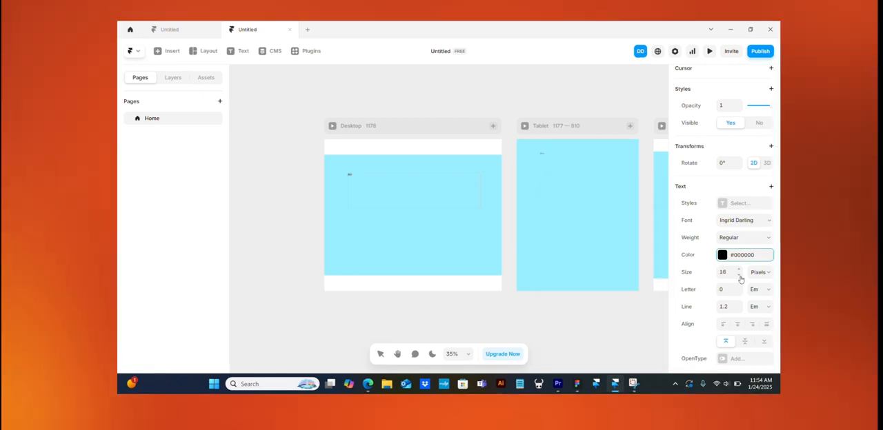
{"action": "left_click_drag", "start_coordinate": [732, 200], "coordinate": [731, 156]}
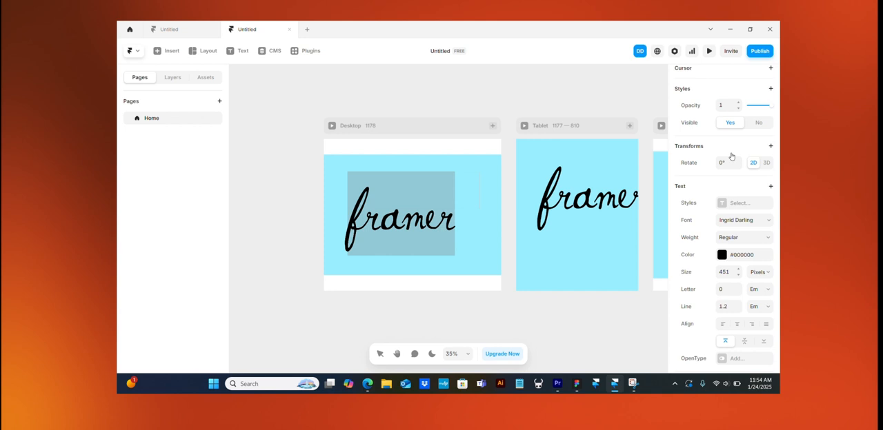
- Try the Indie Flower font on the "framer" text and change the font to Inclusive Sans
{"action": "left_click", "coordinate": [754, 220]}
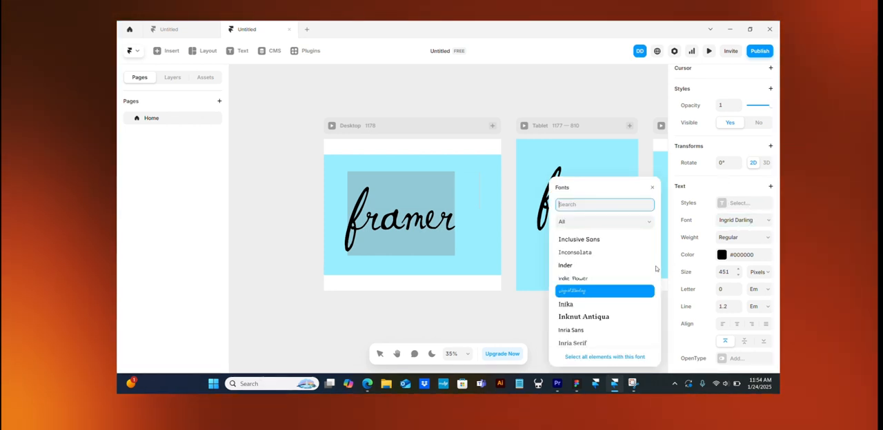
{"action": "left_click", "coordinate": [594, 279]}
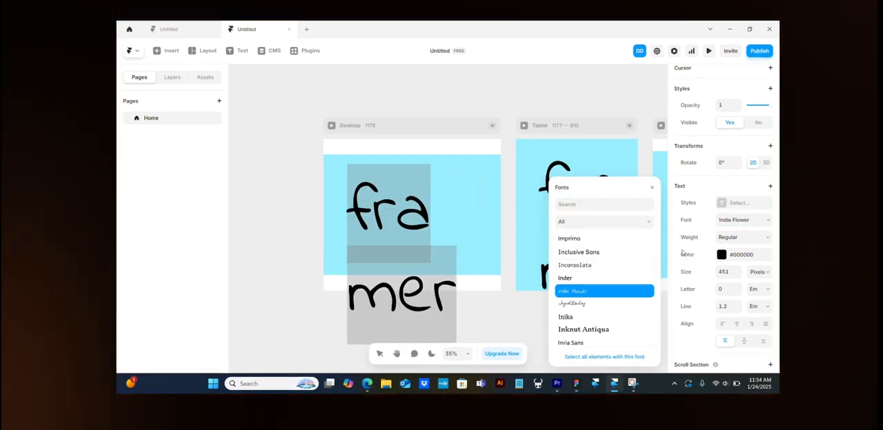
{"action": "left_click", "coordinate": [601, 253]}
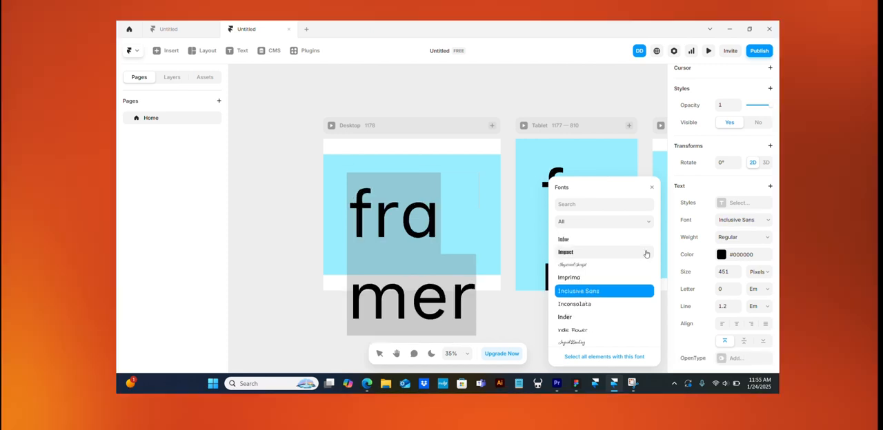
- Set the "framer" text's size to 221 pixels and its letter spacing to 0.11 em
{"action": "left_click_drag", "start_coordinate": [737, 275], "coordinate": [736, 376]}
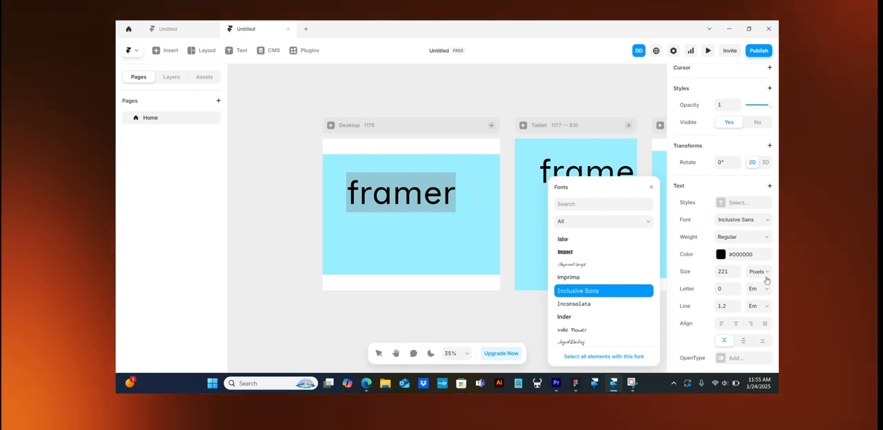
{"action": "scroll", "coordinate": [705, 314], "scroll_direction": "down", "scroll_amount": 2}
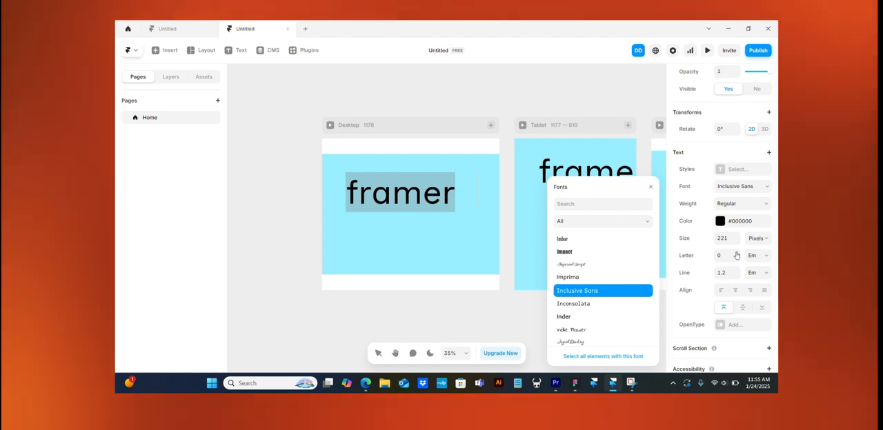
{"action": "mouse_move", "coordinate": [735, 255]}
{"action": "left_mouse_down"}
{"action": "mouse_move", "coordinate": [736, 234]}
{"action": "mouse_move", "coordinate": [737, 261]}
{"action": "mouse_move", "coordinate": [735, 248]}
{"action": "left_mouse_up"}
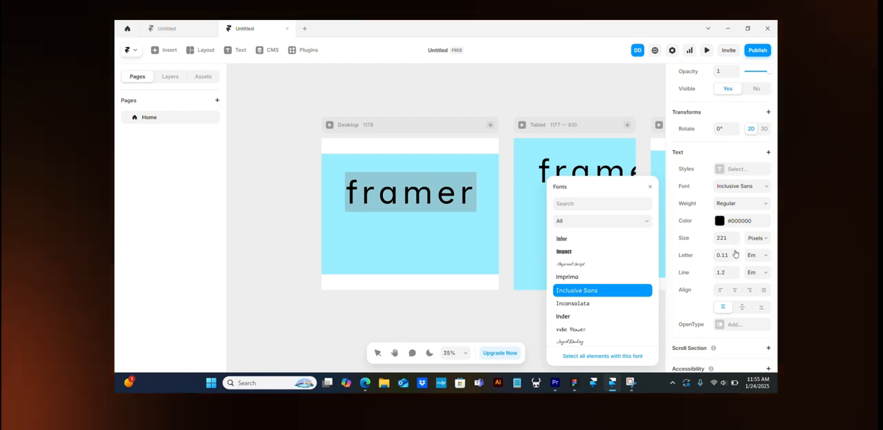
- Lower the "framer" text's letter spacing to 0.1 em, switch its unit to pixels, and set the unit back to em
{"action": "left_click", "coordinate": [735, 261]}
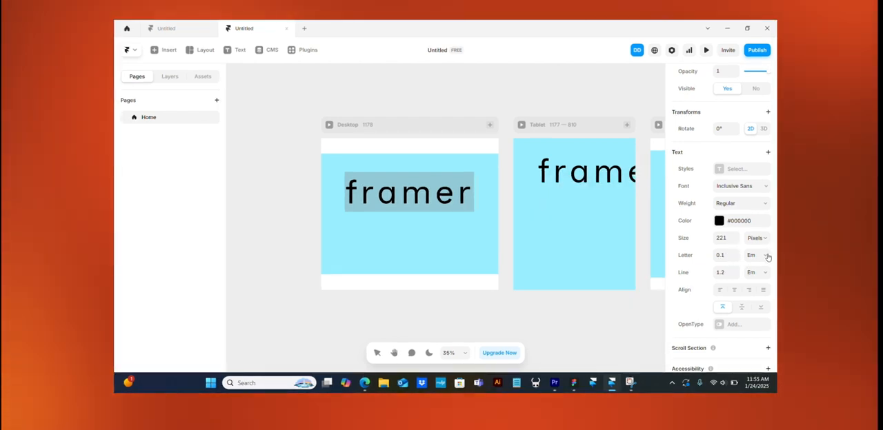
{"action": "left_click", "coordinate": [767, 257]}
{"action": "left_click", "coordinate": [767, 257]}
{"action": "left_click", "coordinate": [767, 256]}
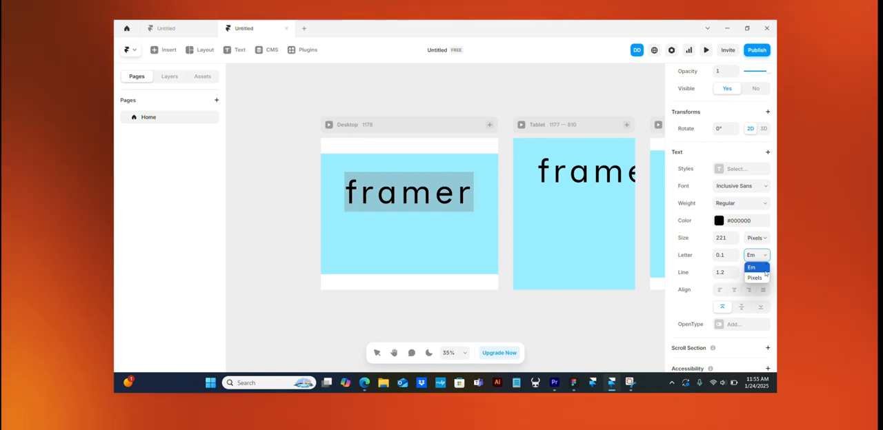
{"action": "left_click", "coordinate": [758, 277]}
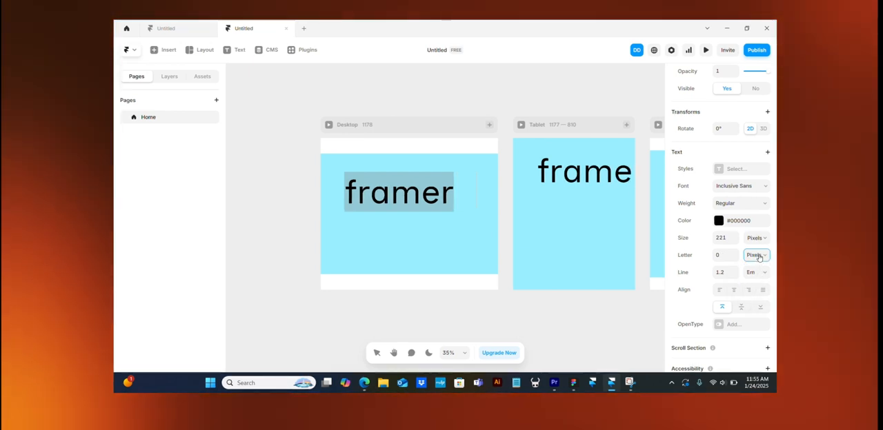
{"action": "left_click", "coordinate": [759, 256]}
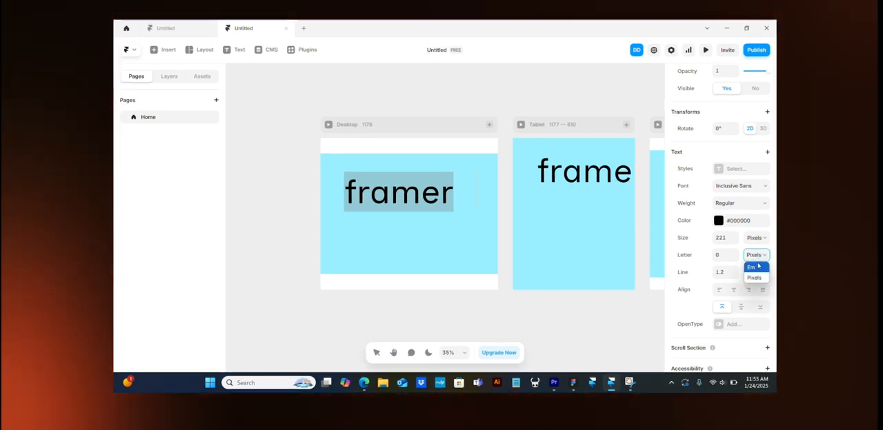
{"action": "left_click", "coordinate": [757, 266]}
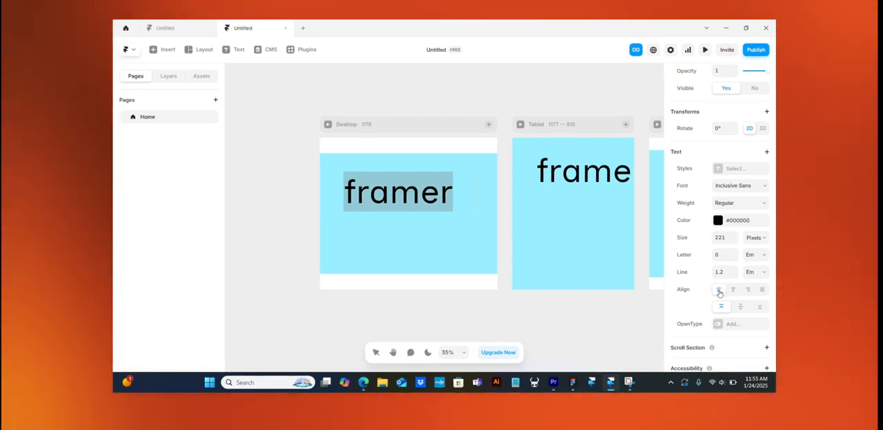
- Try centre and right alignment on the "framer" text in the desktop frame
{"action": "left_click", "coordinate": [732, 289]}
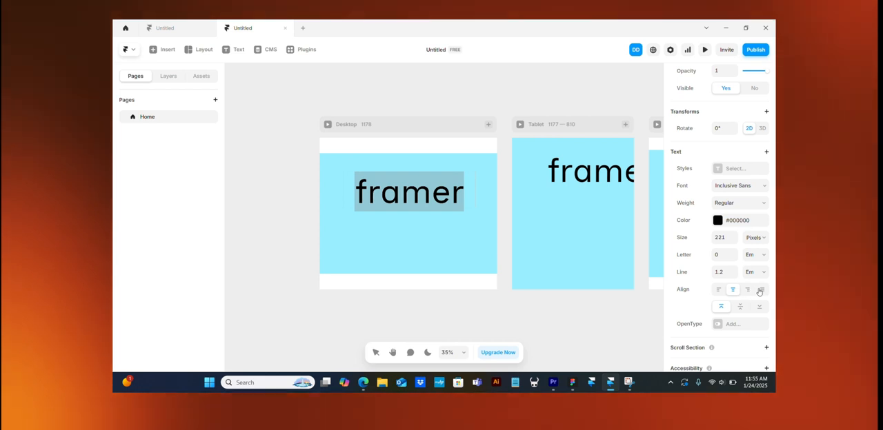
{"action": "left_click", "coordinate": [748, 291]}
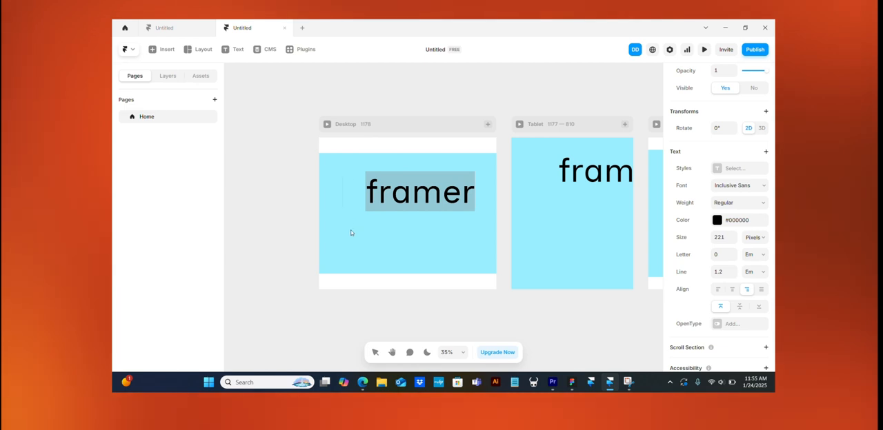
{"action": "key", "text": "Escape"}
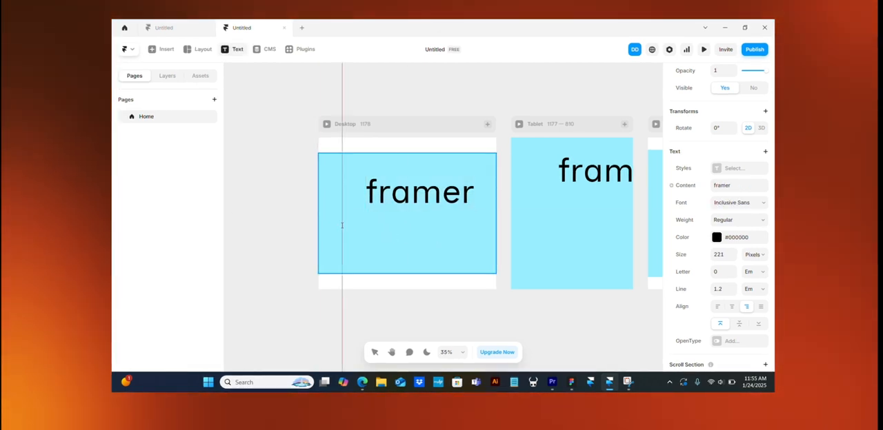
- Try drawing an empty text box about 897 by 275 pixels below the "framer" text
{"action": "left_click_drag", "start_coordinate": [342, 225], "coordinate": [477, 269]}
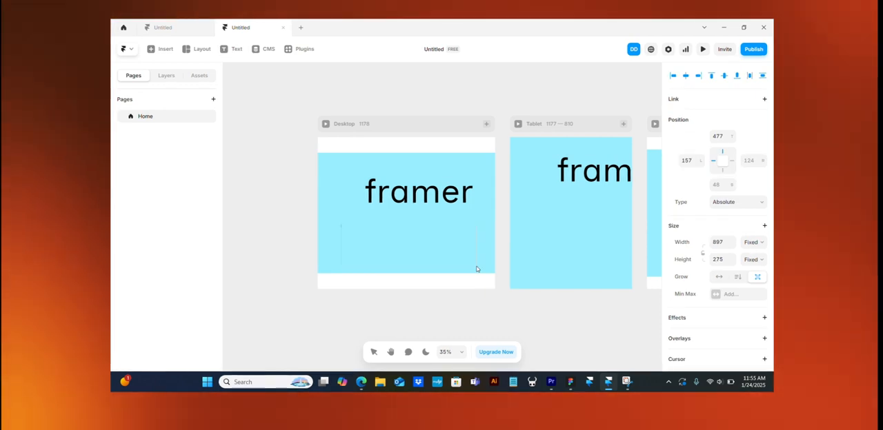
{"action": "key", "text": "Escape"}
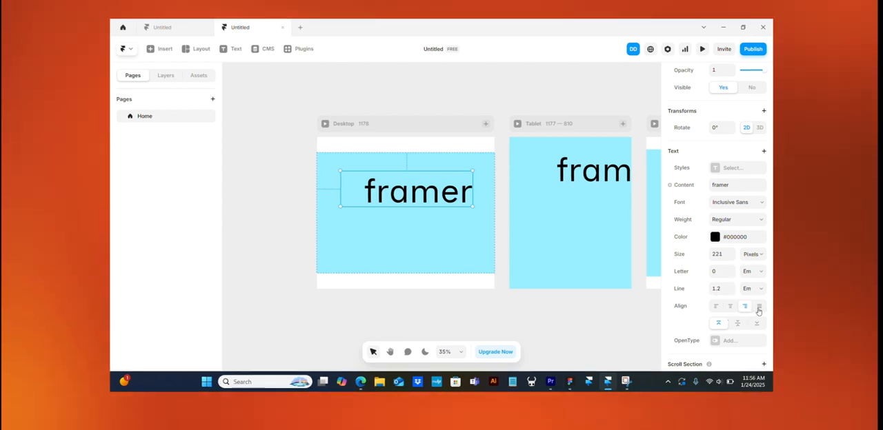
- Justify the "framer" text, try the other vertical alignments, and align it to the bottom of its box
{"action": "left_click", "coordinate": [758, 308]}
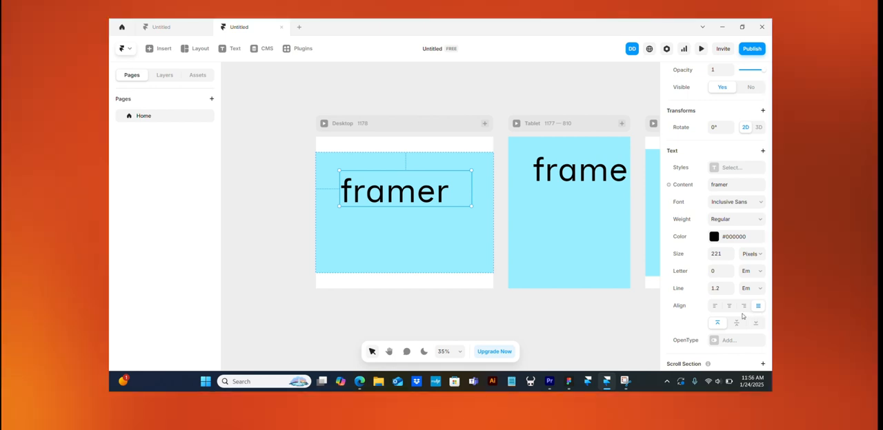
{"action": "left_click", "coordinate": [736, 322]}
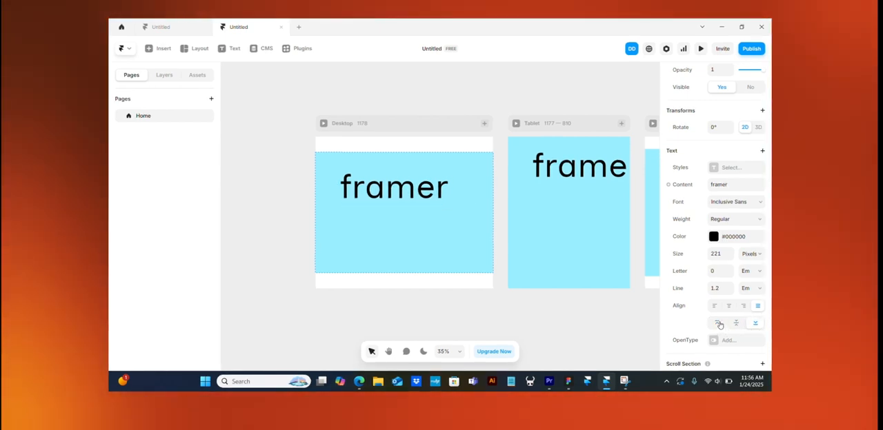
{"action": "left_click", "coordinate": [718, 324]}
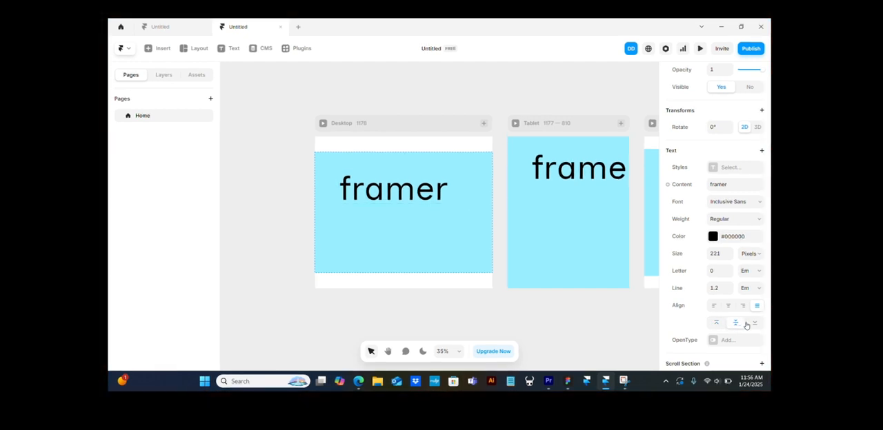
{"action": "left_click", "coordinate": [747, 324]}
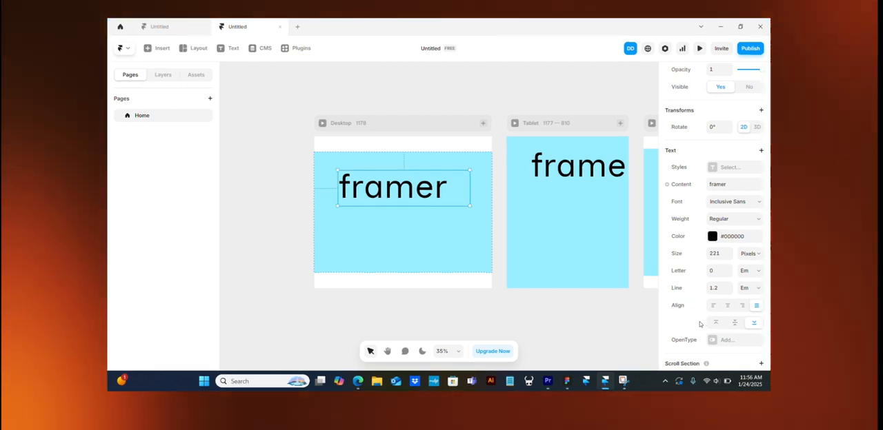
- Compare right alignment with justified on the "framer" text, keep it justified, and narrow its box to fit the word
{"action": "left_click", "coordinate": [728, 307]}
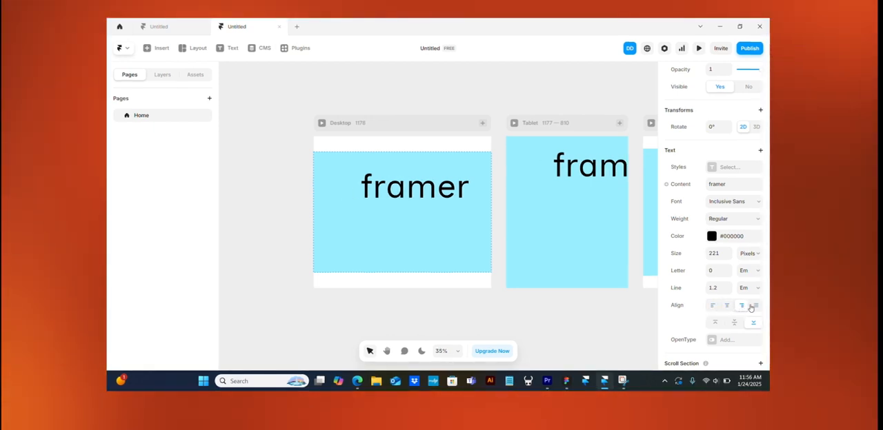
{"action": "left_click", "coordinate": [753, 307]}
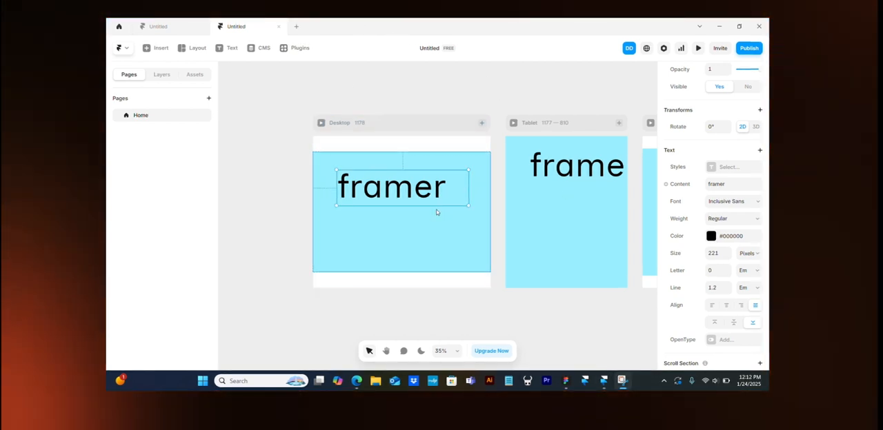
{"action": "mouse_move", "coordinate": [469, 187]}
{"action": "left_mouse_down"}
{"action": "mouse_move", "coordinate": [449, 188]}
{"action": "mouse_move", "coordinate": [477, 187]}
{"action": "mouse_move", "coordinate": [456, 185]}
{"action": "left_mouse_up"}
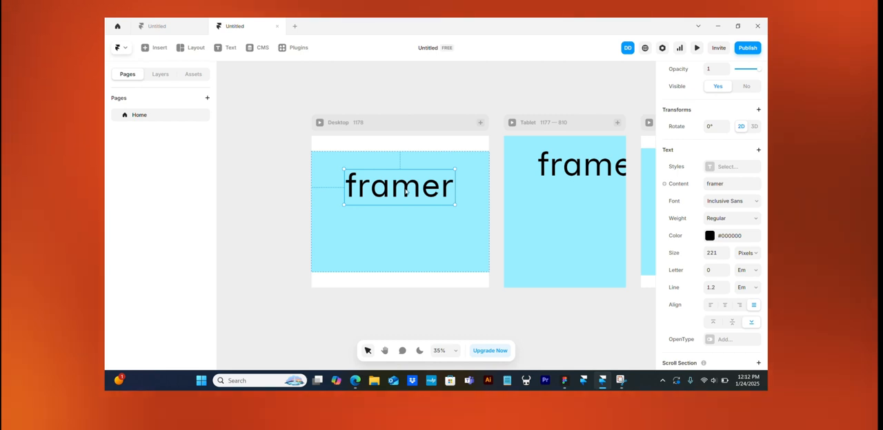
- Draw a button frame about 361 by 95 pixels below the "framer" text and fully round its corners
{"action": "left_click", "coordinate": [163, 48]}
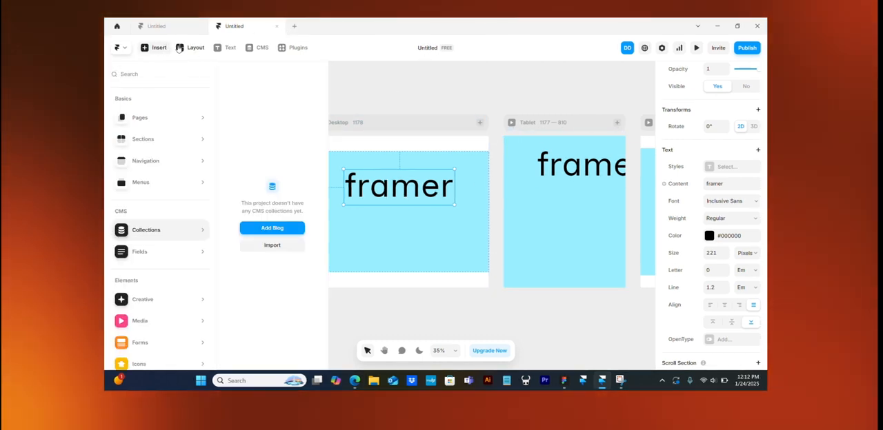
{"action": "left_click", "coordinate": [180, 47]}
{"action": "left_click", "coordinate": [367, 215]}
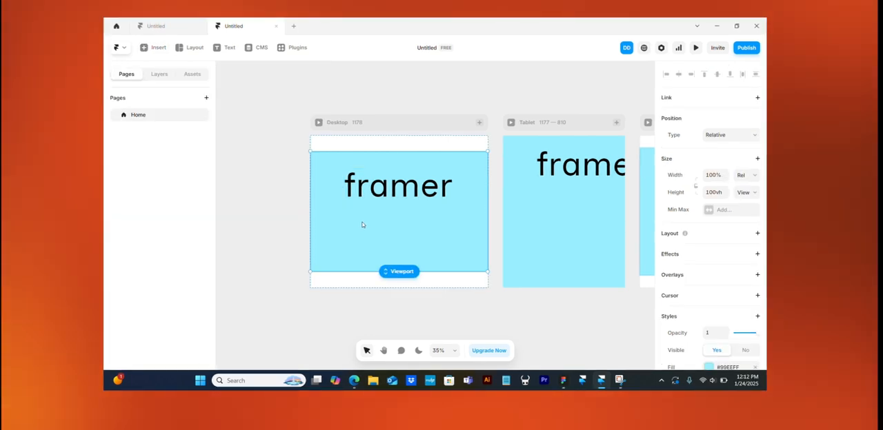
{"action": "key", "text": "f"}
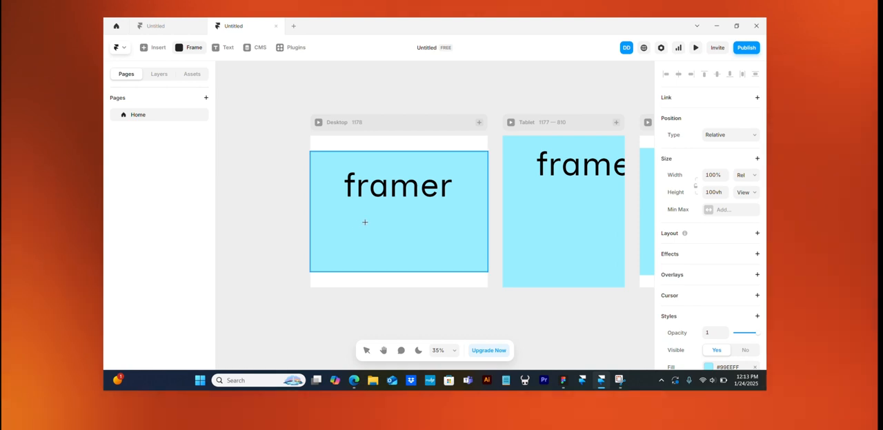
{"action": "left_click_drag", "start_coordinate": [374, 221], "coordinate": [431, 234]}
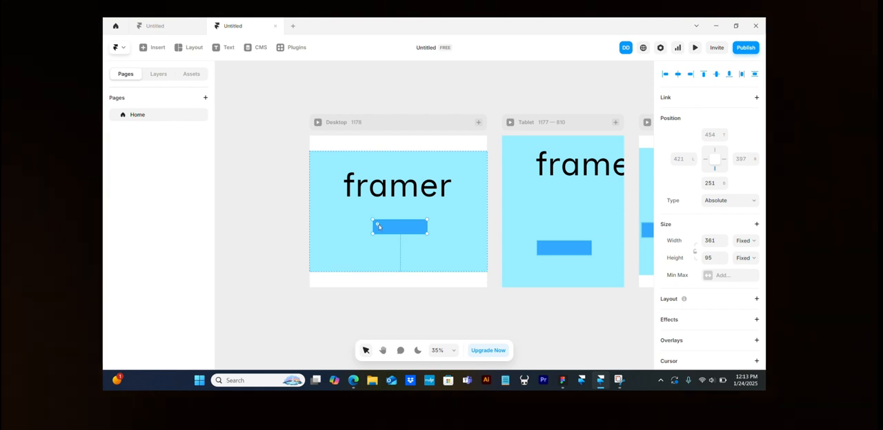
{"action": "left_click_drag", "start_coordinate": [376, 224], "coordinate": [392, 234]}
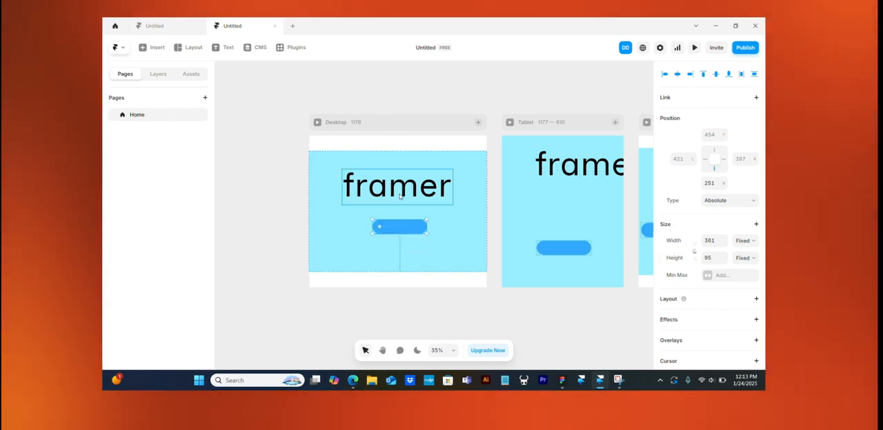
- Add a text box inside the rounded blue frame reading "Start" with a capital S
{"action": "key", "text": "t"}
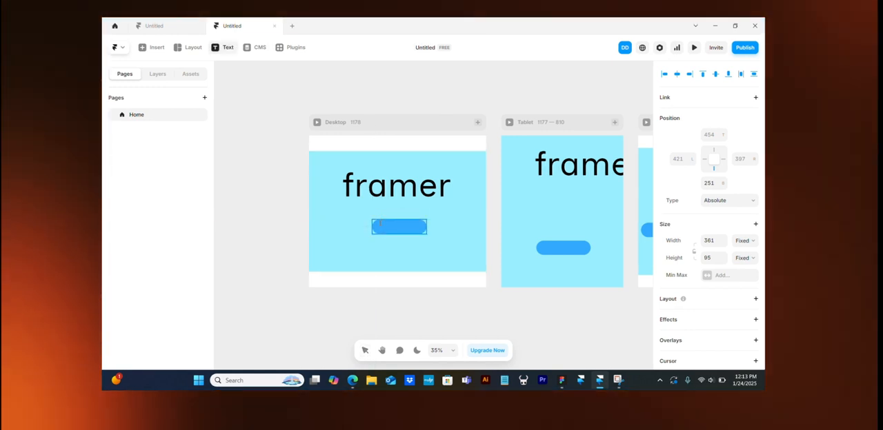
{"action": "left_click_drag", "start_coordinate": [379, 220], "coordinate": [419, 236]}
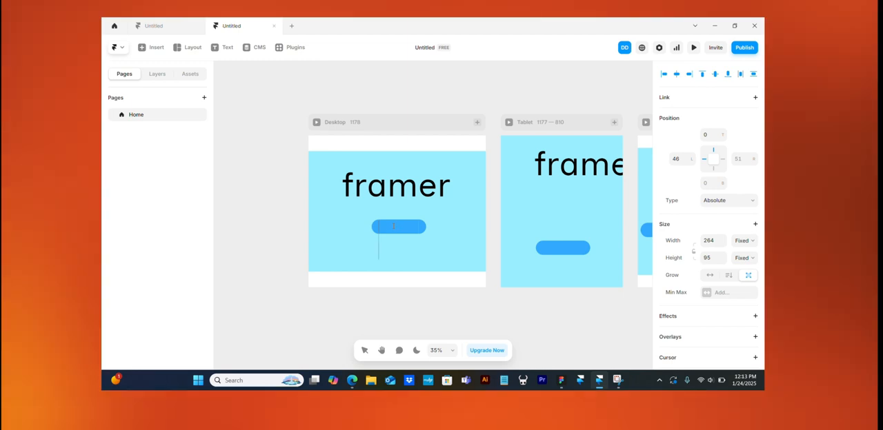
{"action": "type", "text": "start"}
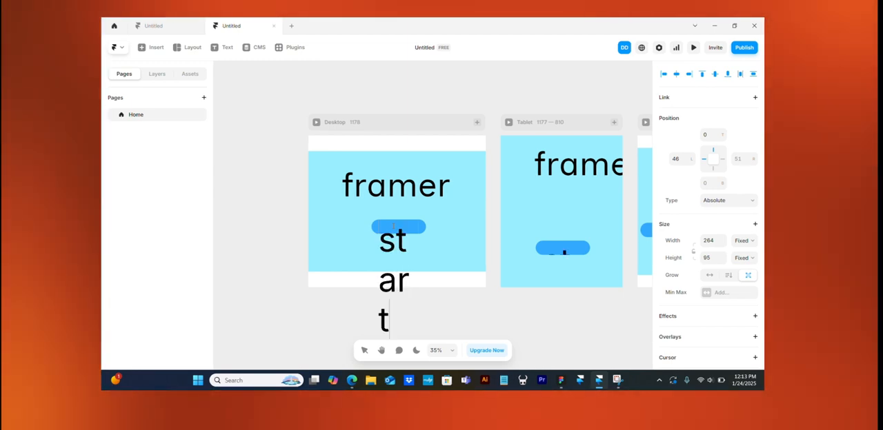
{"action": "left_click", "coordinate": [396, 238]}
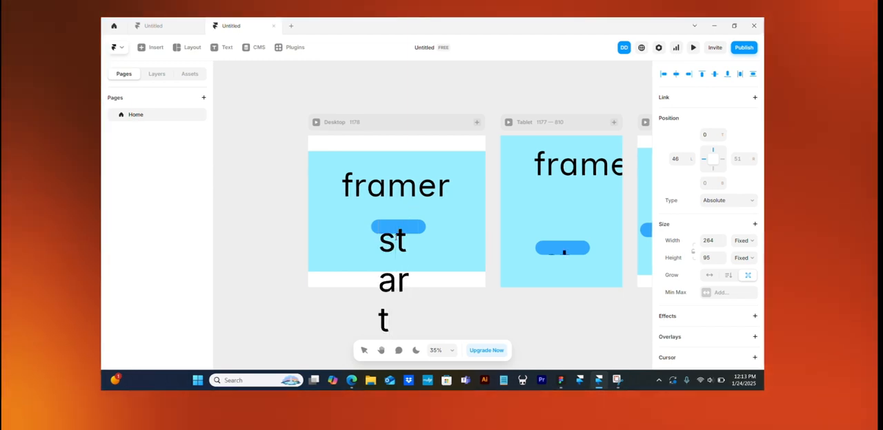
{"action": "key", "text": "BackSpace"}
{"action": "type", "text": "S"}
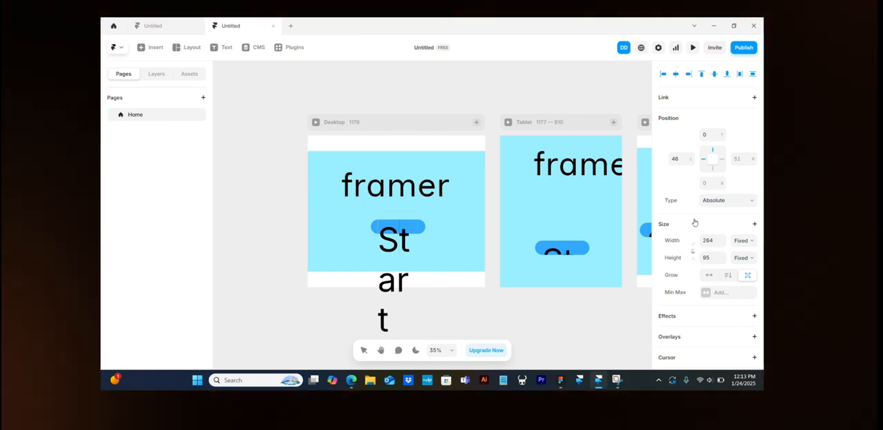
- Set the "Start" text's size to 80 pixels and centre it horizontally
{"action": "double_click", "coordinate": [392, 233]}
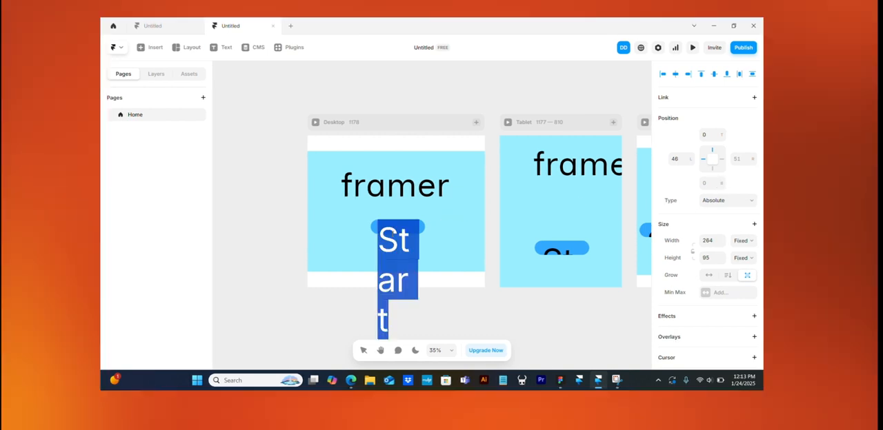
{"action": "scroll", "coordinate": [673, 286], "scroll_direction": "down", "scroll_amount": 5}
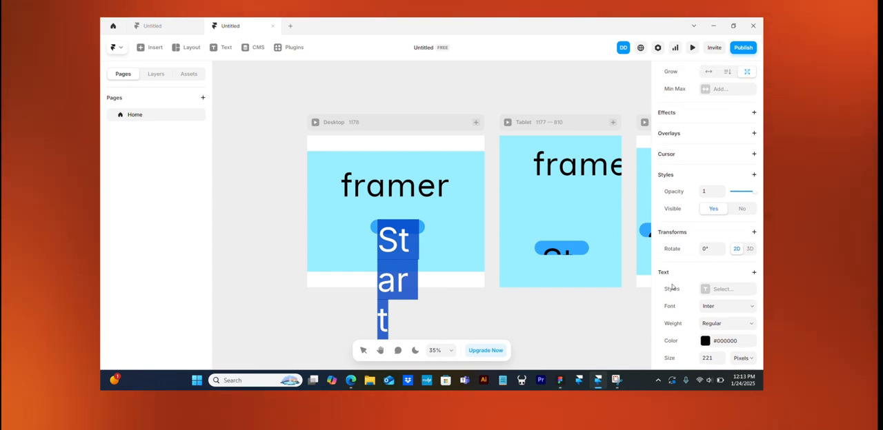
{"action": "scroll", "coordinate": [705, 301], "scroll_direction": "down", "scroll_amount": 1}
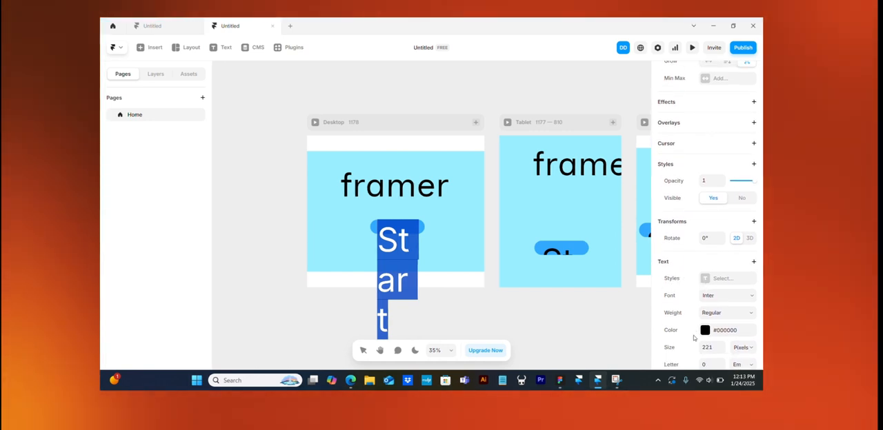
{"action": "left_click_drag", "start_coordinate": [721, 323], "coordinate": [712, 381]}
{"action": "scroll", "coordinate": [717, 332], "scroll_direction": "down", "scroll_amount": 2}
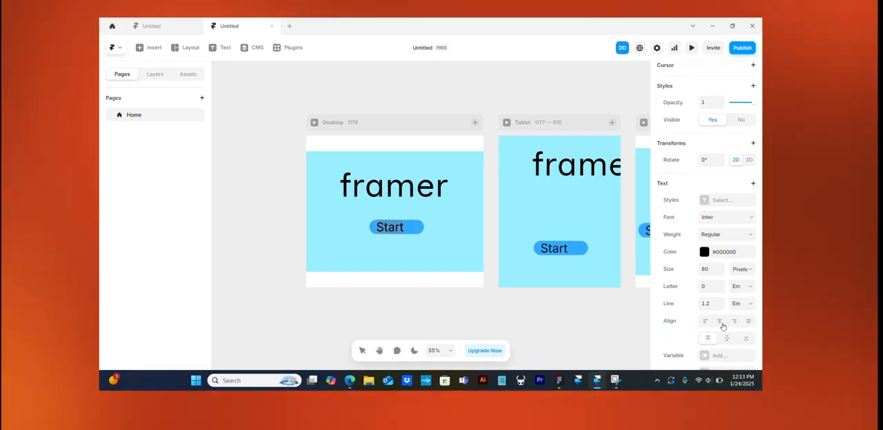
{"action": "left_click", "coordinate": [720, 323]}
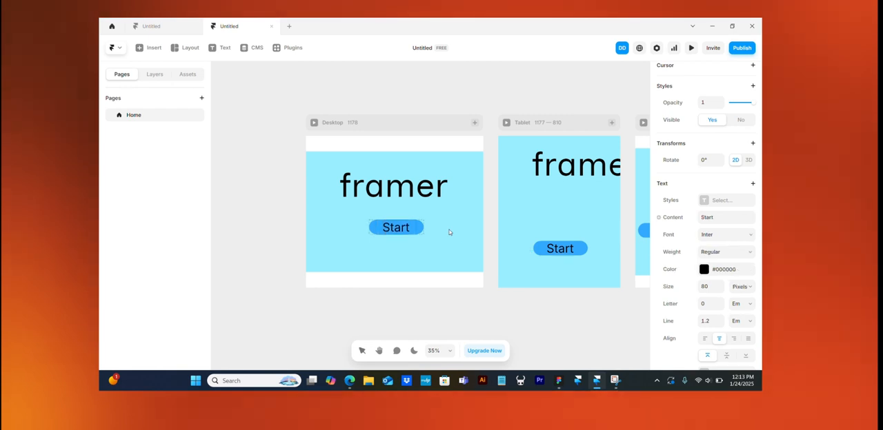
{"action": "left_click", "coordinate": [445, 229]}
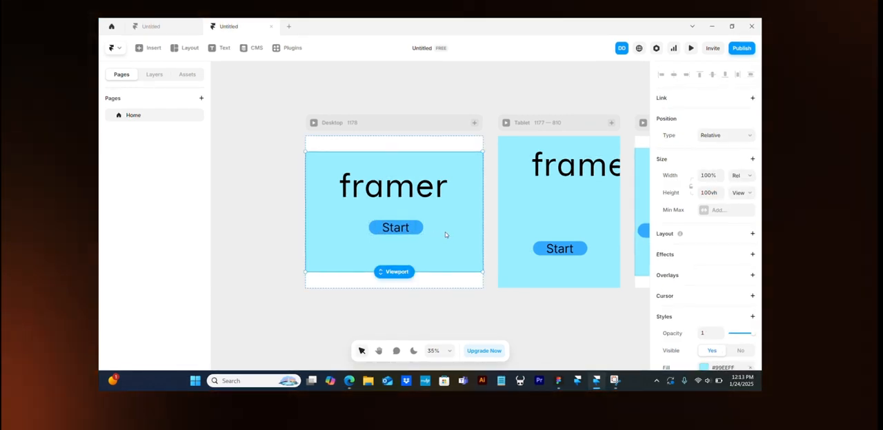
{"action": "scroll", "coordinate": [402, 221], "scroll_direction": "up", "scroll_amount": 2, "text": "ctrl"}
{"action": "scroll", "coordinate": [402, 222], "scroll_direction": "up", "scroll_amount": 1, "text": "ctrl"}
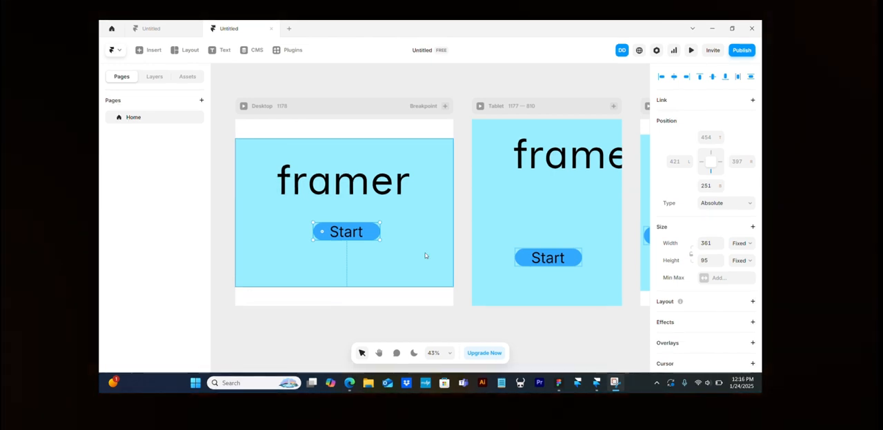
{"action": "scroll", "coordinate": [572, 250], "scroll_direction": "right", "scroll_amount": 5}
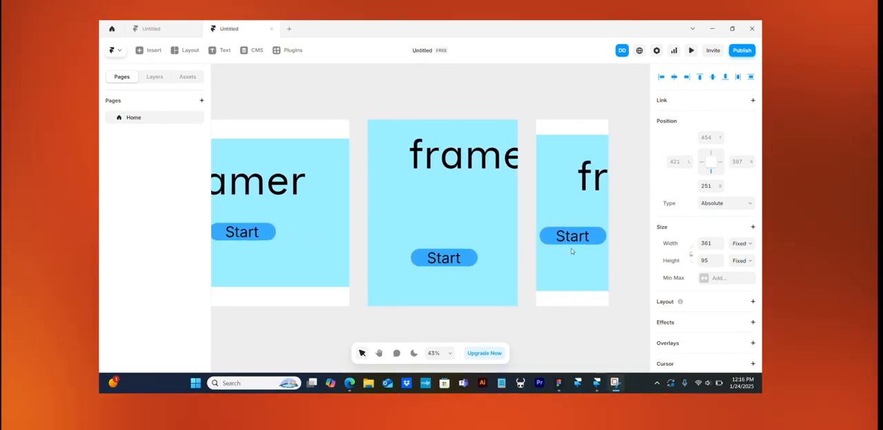
- Try a relative width for the "framer" text on the Desktop breakpoint
{"action": "scroll", "coordinate": [571, 250], "scroll_direction": "left", "scroll_amount": 2}
{"action": "scroll", "coordinate": [572, 250], "scroll_direction": "right", "scroll_amount": 3}
{"action": "scroll", "coordinate": [566, 249], "scroll_direction": "left", "scroll_amount": 5}
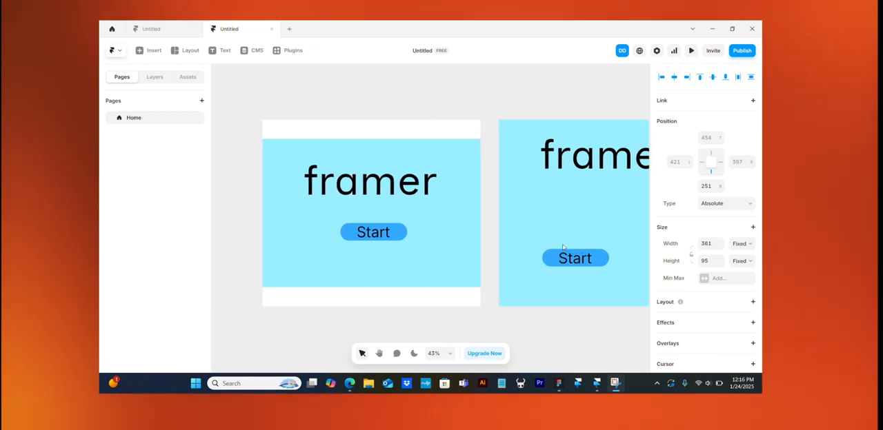
{"action": "left_click", "coordinate": [371, 180]}
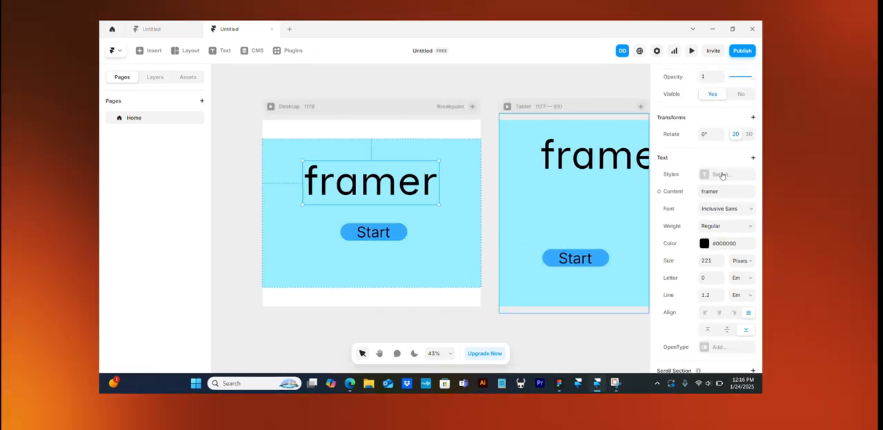
{"action": "scroll", "coordinate": [722, 175], "scroll_direction": "up", "scroll_amount": 5}
{"action": "left_click", "coordinate": [742, 244]}
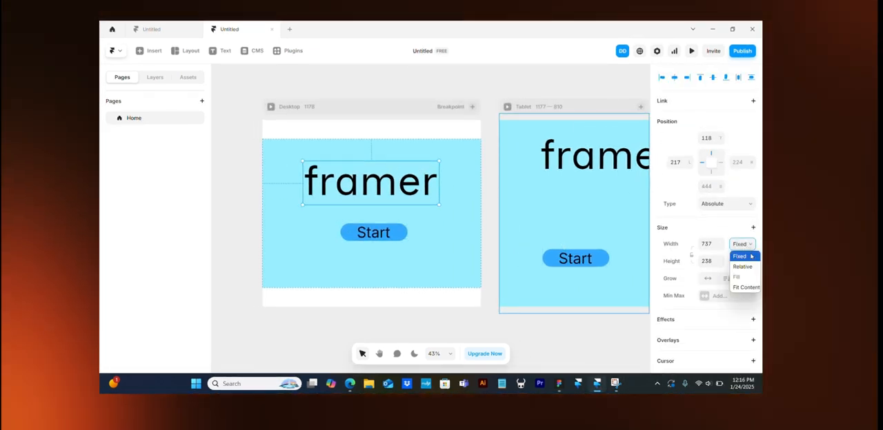
{"action": "left_click", "coordinate": [742, 266]}
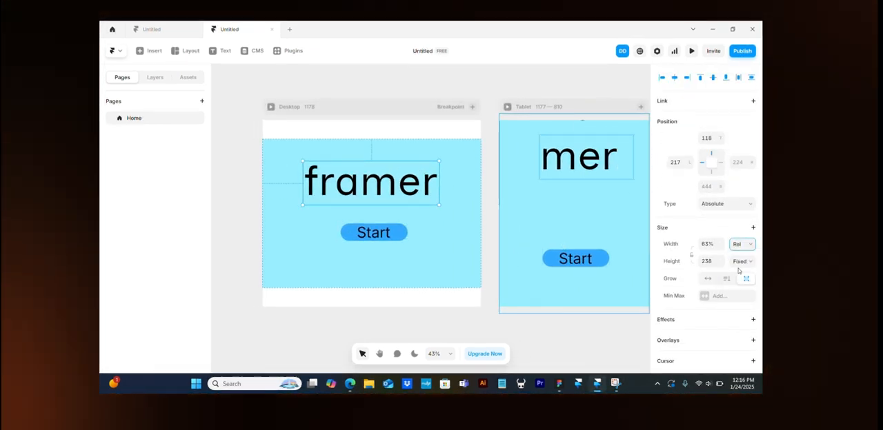
- Anchor the Desktop "framer" text by its centre instead of its edges, keeping its size fixed
{"action": "left_click", "coordinate": [712, 166]}
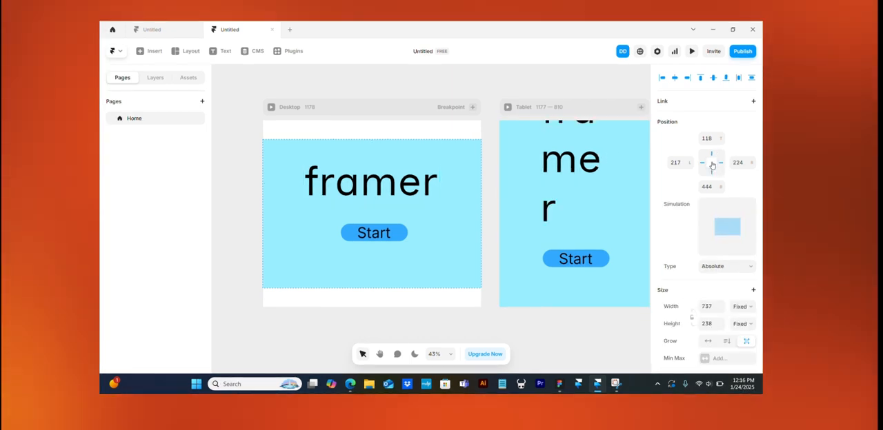
{"action": "left_click", "coordinate": [713, 164]}
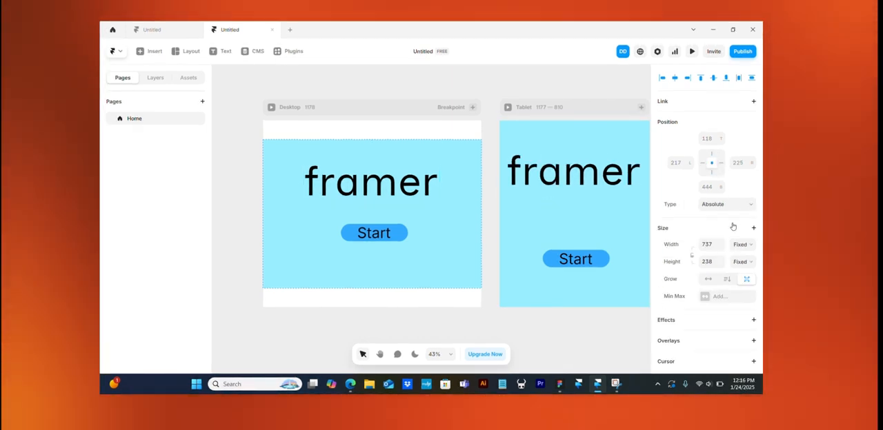
{"action": "left_click", "coordinate": [712, 166]}
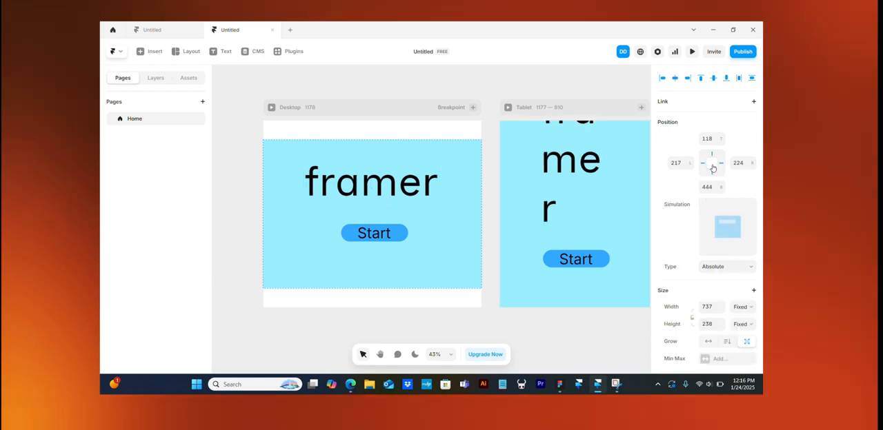
{"action": "left_click", "coordinate": [712, 165]}
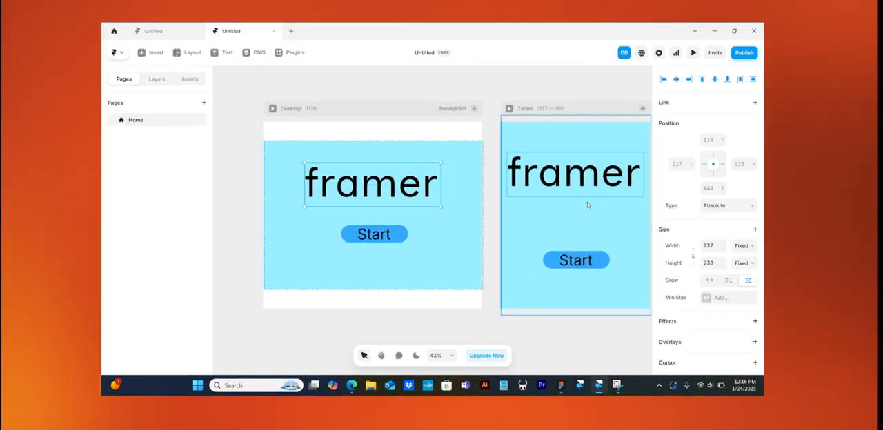
- Reduce the "framer" text on the Phone breakpoint to a size of 93 pixels
{"action": "scroll", "coordinate": [585, 203], "scroll_direction": "right", "scroll_amount": 5}
{"action": "left_click", "coordinate": [500, 186]}
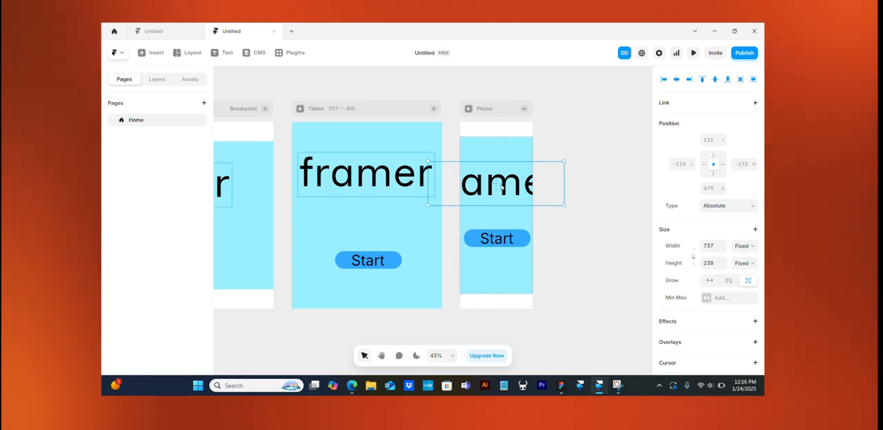
{"action": "scroll", "coordinate": [407, 167], "scroll_direction": "left", "scroll_amount": 5}
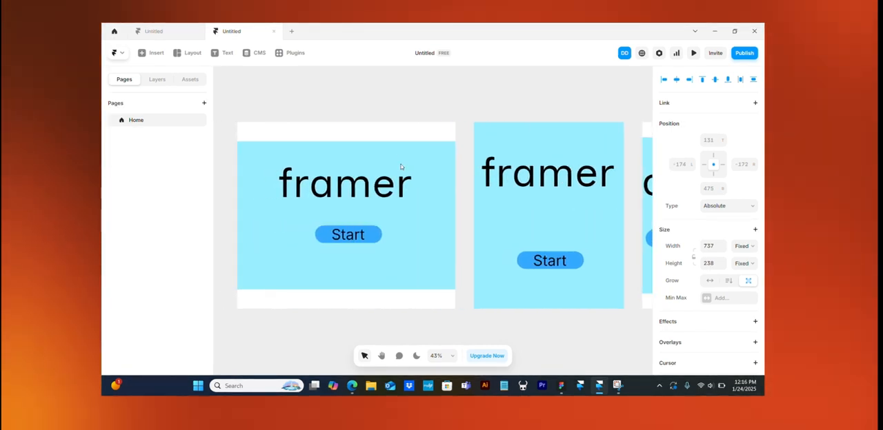
{"action": "scroll", "coordinate": [411, 165], "scroll_direction": "right", "scroll_amount": 3}
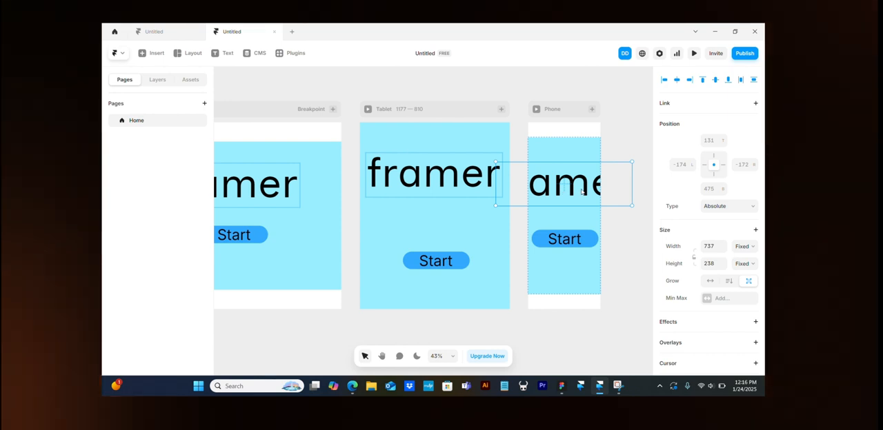
{"action": "double_click", "coordinate": [540, 185]}
{"action": "scroll", "coordinate": [694, 279], "scroll_direction": "down", "scroll_amount": 5}
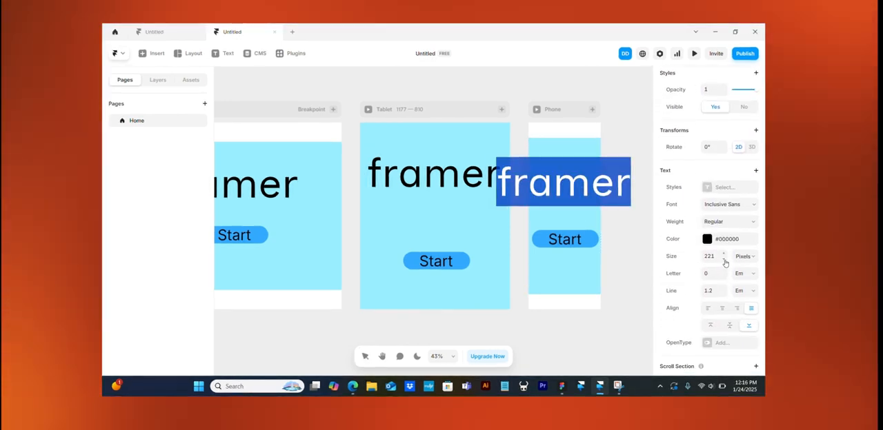
{"action": "left_click_drag", "start_coordinate": [724, 257], "coordinate": [724, 316]}
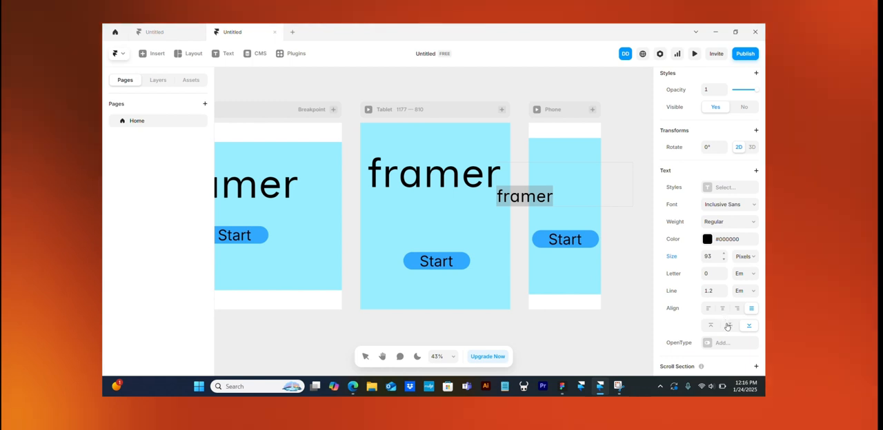
- Centre the Phone "framer" text horizontally and vertically within its text box
{"action": "left_click", "coordinate": [737, 310]}
{"action": "left_click", "coordinate": [728, 311]}
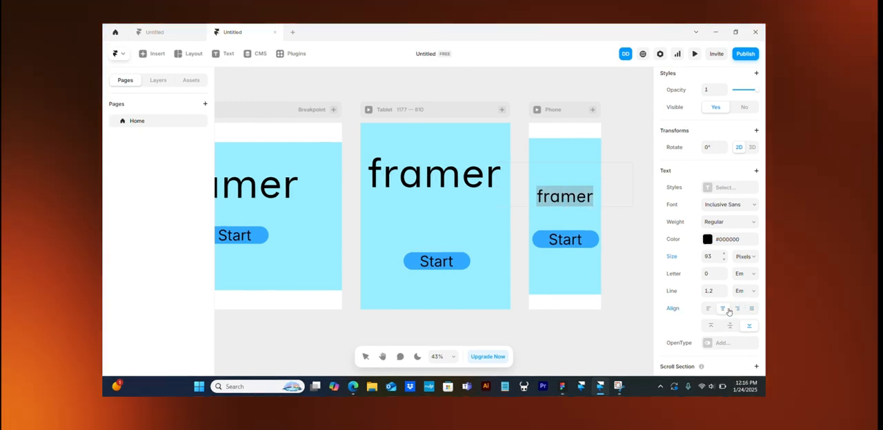
{"action": "left_click", "coordinate": [731, 326]}
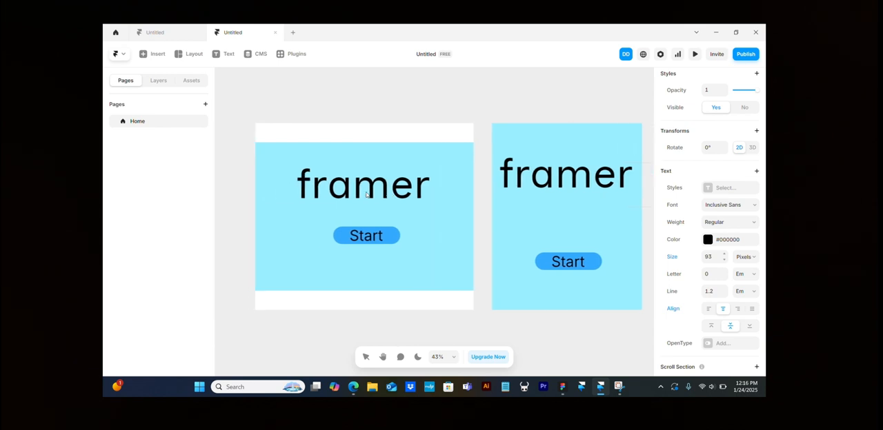
- Anchor the Desktop Start button by its centre instead of its bottom edge
{"action": "scroll", "coordinate": [367, 195], "scroll_direction": "left", "scroll_amount": 3}
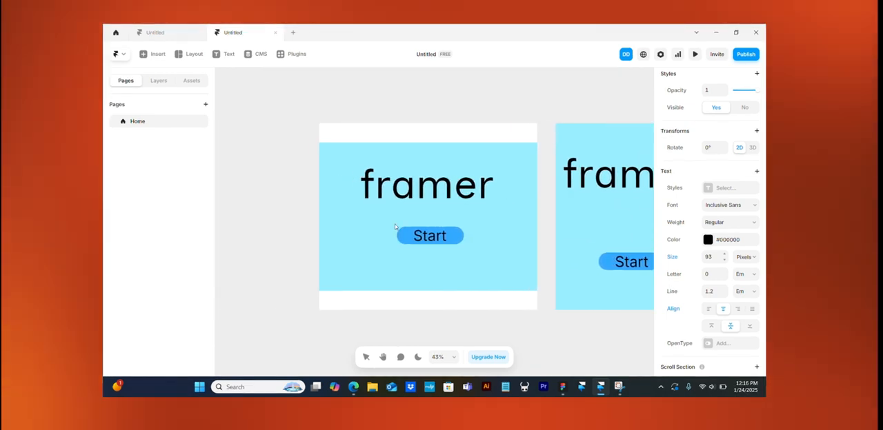
{"action": "left_click", "coordinate": [458, 239]}
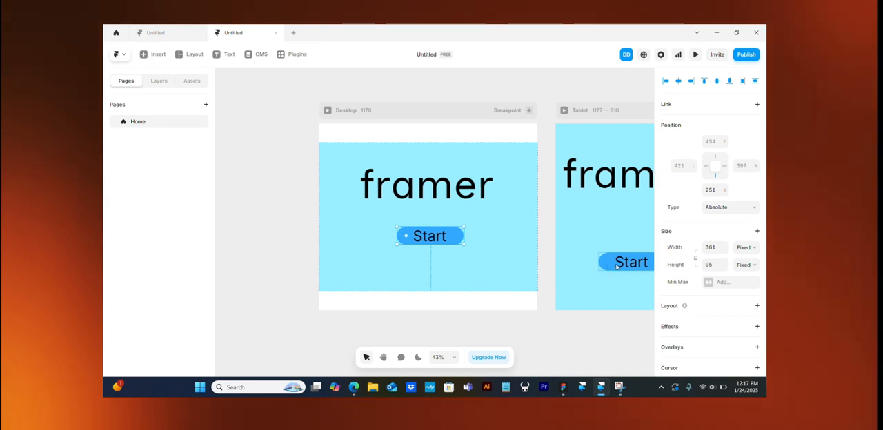
{"action": "scroll", "coordinate": [616, 264], "scroll_direction": "right", "scroll_amount": 5}
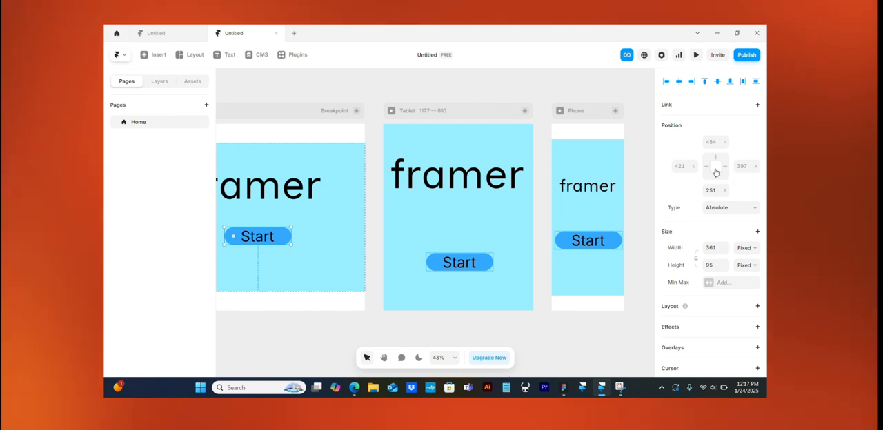
{"action": "left_click", "coordinate": [715, 172]}
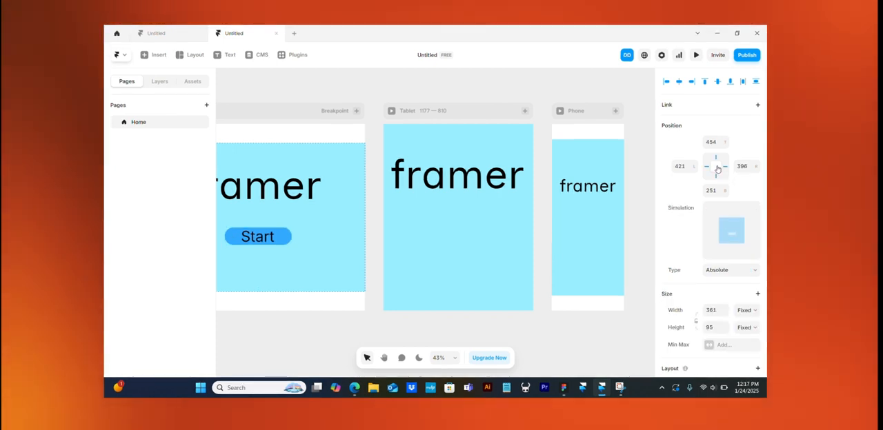
{"action": "left_click", "coordinate": [718, 169]}
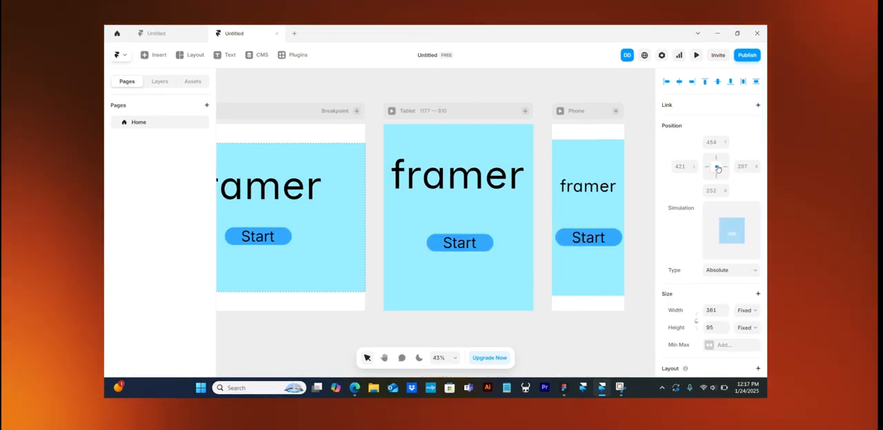
- Try a relative width on the Start button, then return its width to Fixed and keep its height Fixed
{"action": "scroll", "coordinate": [510, 193], "scroll_direction": "left", "scroll_amount": 3}
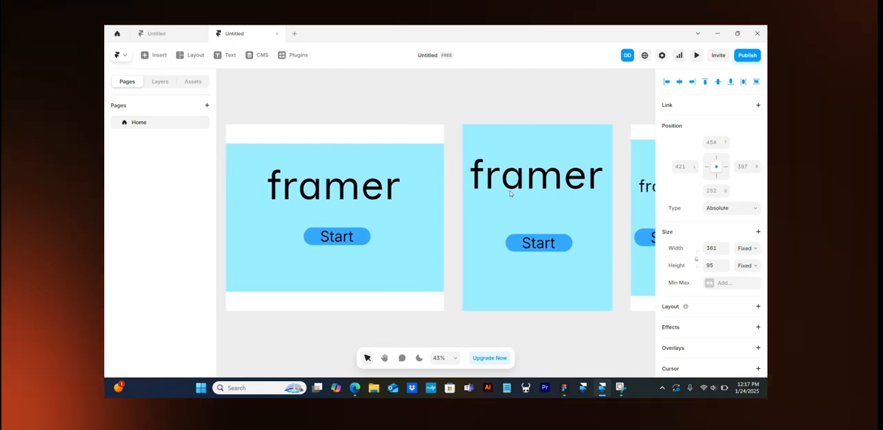
{"action": "scroll", "coordinate": [509, 193], "scroll_direction": "left", "scroll_amount": 1}
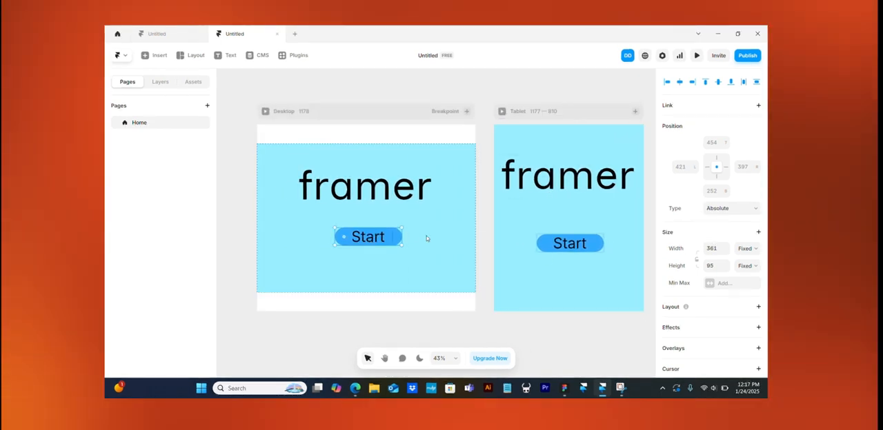
{"action": "left_click", "coordinate": [755, 249]}
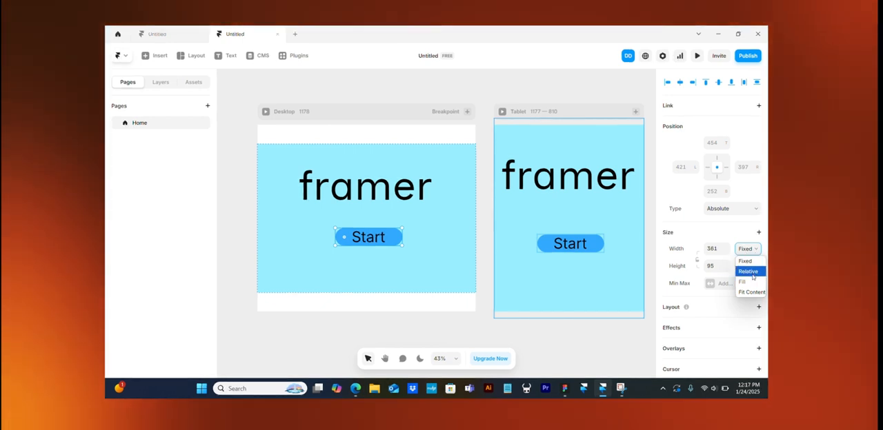
{"action": "left_click", "coordinate": [748, 272]}
{"action": "scroll", "coordinate": [587, 269], "scroll_direction": "right", "scroll_amount": 3}
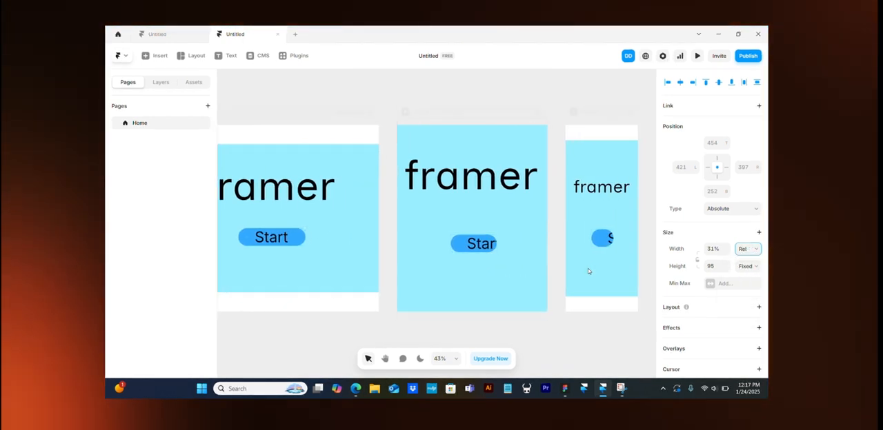
{"action": "left_click", "coordinate": [755, 249]}
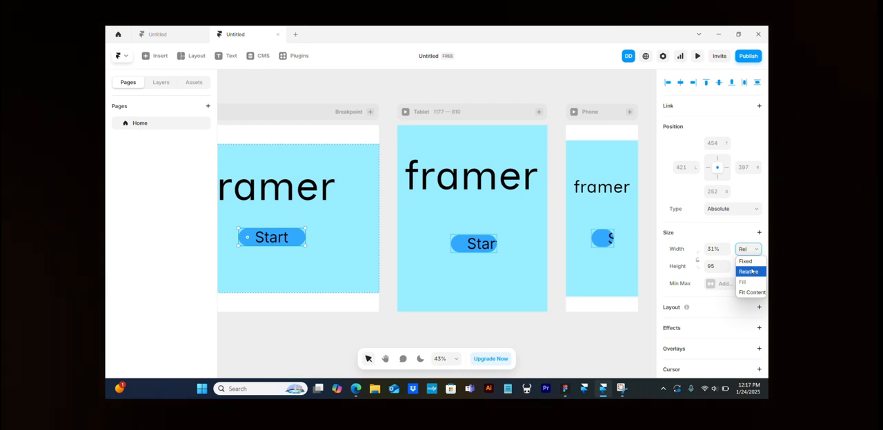
{"action": "left_click", "coordinate": [742, 263]}
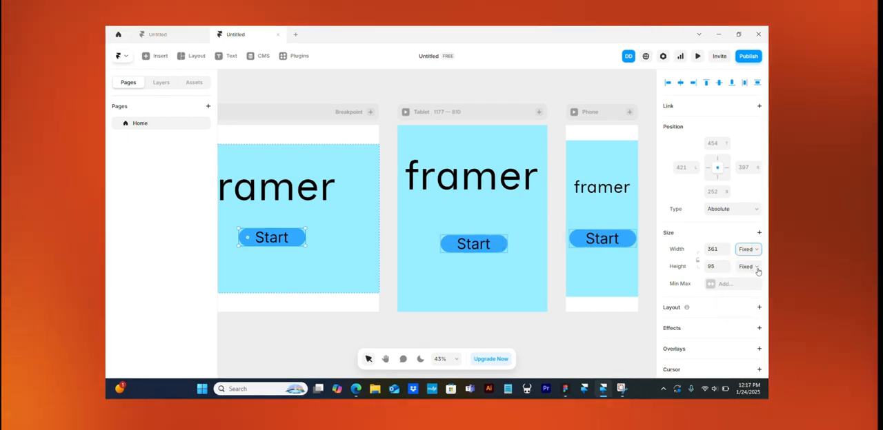
{"action": "left_click", "coordinate": [756, 268]}
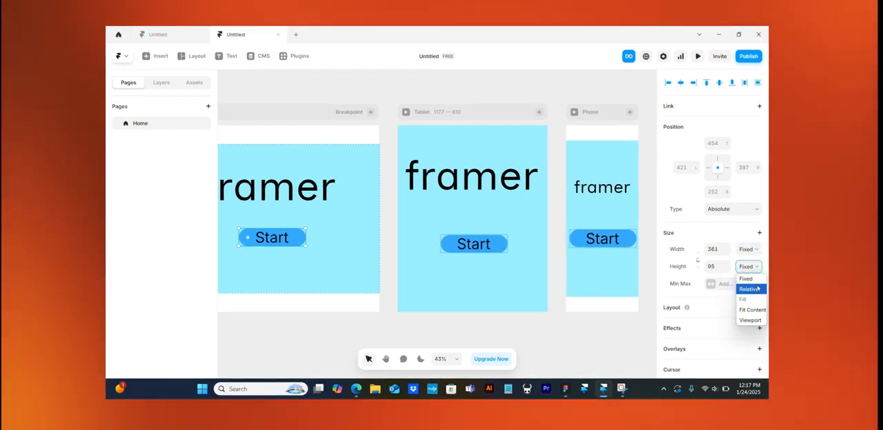
{"action": "left_click", "coordinate": [746, 279]}
- Set the Start button's width to Fit Content and its height to Relative
{"action": "left_click", "coordinate": [756, 251]}
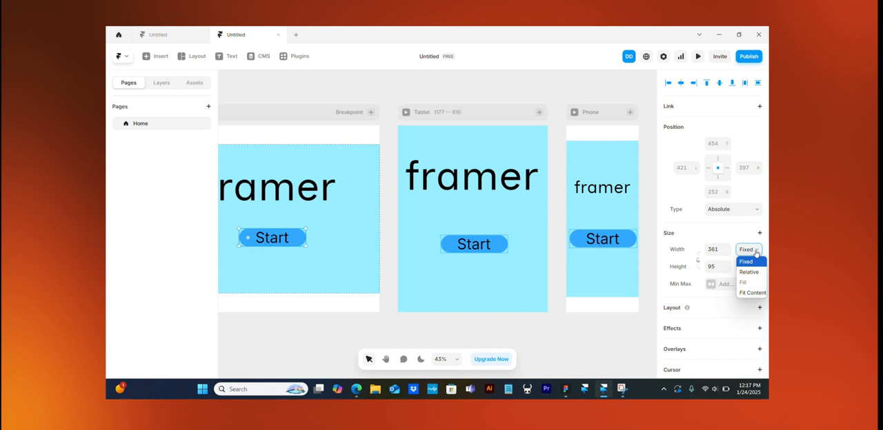
{"action": "left_click", "coordinate": [754, 293]}
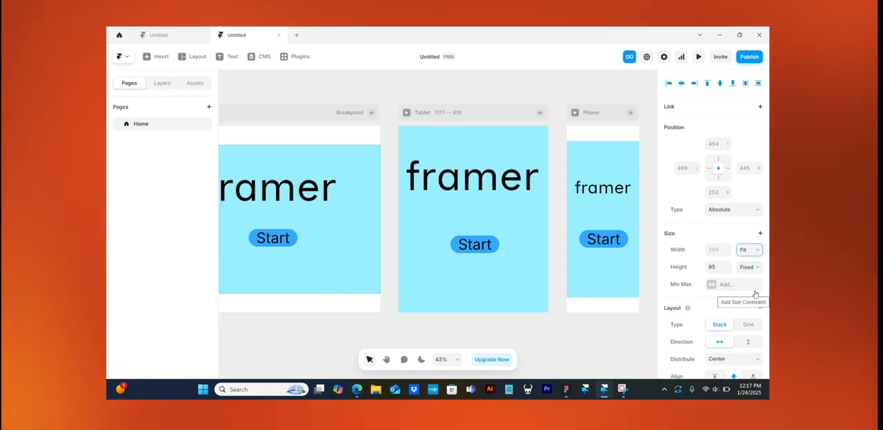
{"action": "left_click", "coordinate": [753, 271]}
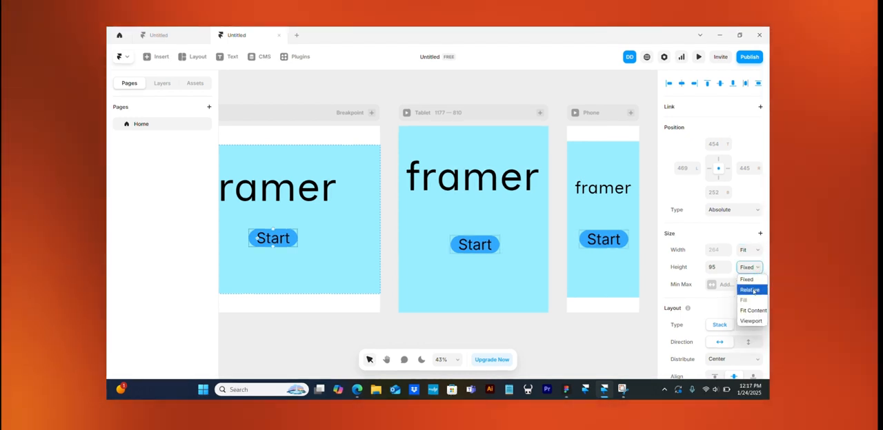
{"action": "left_click", "coordinate": [752, 290]}
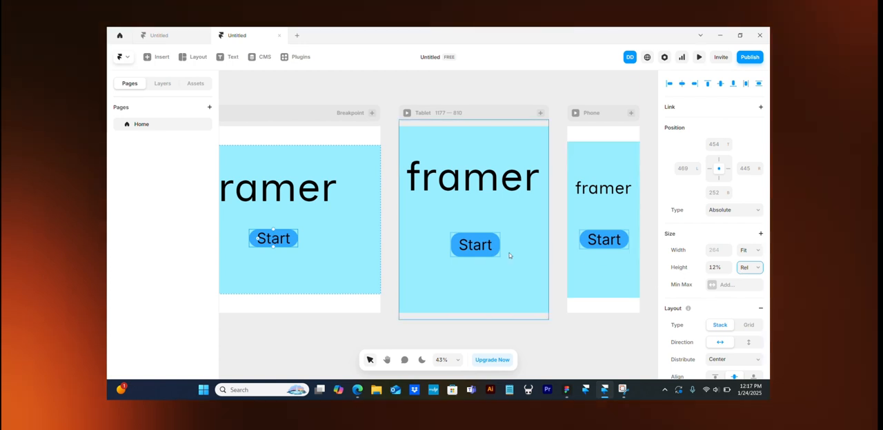
- Preview the Desktop breakpoint and narrow the preview to a phone width of about 322 pixels to check the responsive layout
{"action": "scroll", "coordinate": [421, 234], "scroll_direction": "left", "scroll_amount": 1}
{"action": "scroll", "coordinate": [419, 235], "scroll_direction": "left", "scroll_amount": 3}
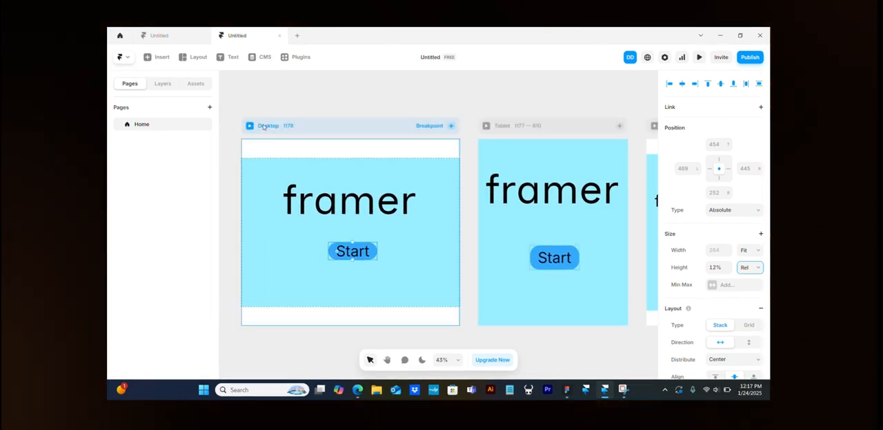
{"action": "left_click", "coordinate": [263, 127]}
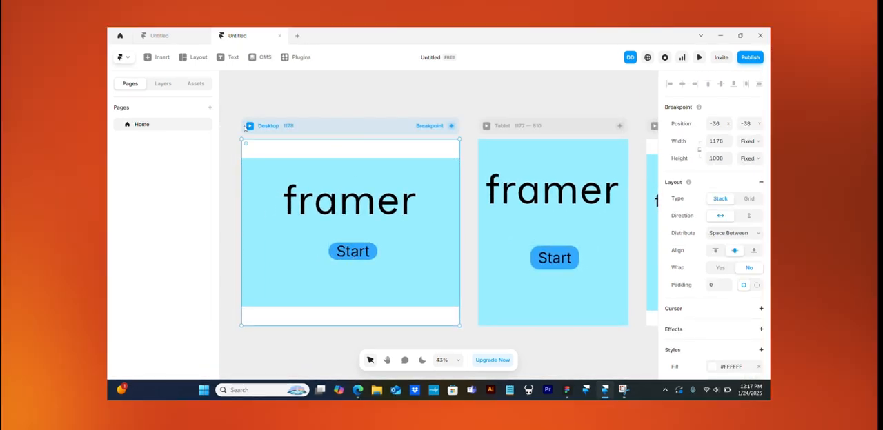
{"action": "key", "text": "shift+Right"}
{"action": "key", "text": "shift+Right"}
{"action": "key", "text": "shift+Right"}
{"action": "left_click", "coordinate": [255, 127]}
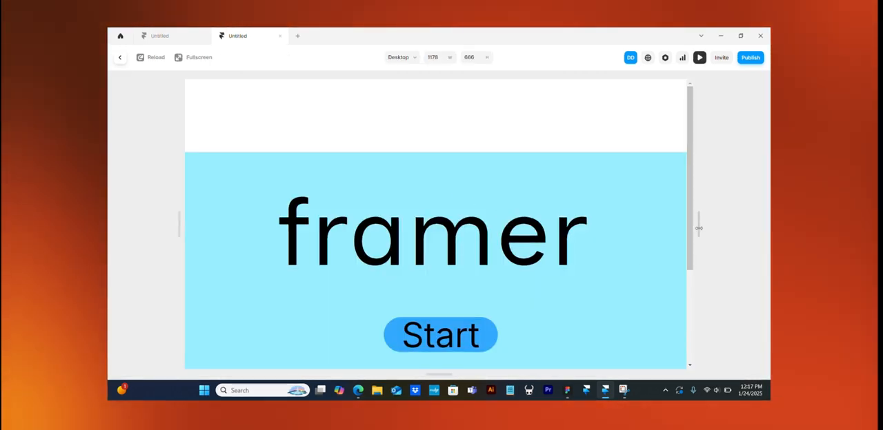
{"action": "left_click_drag", "start_coordinate": [698, 226], "coordinate": [511, 231]}
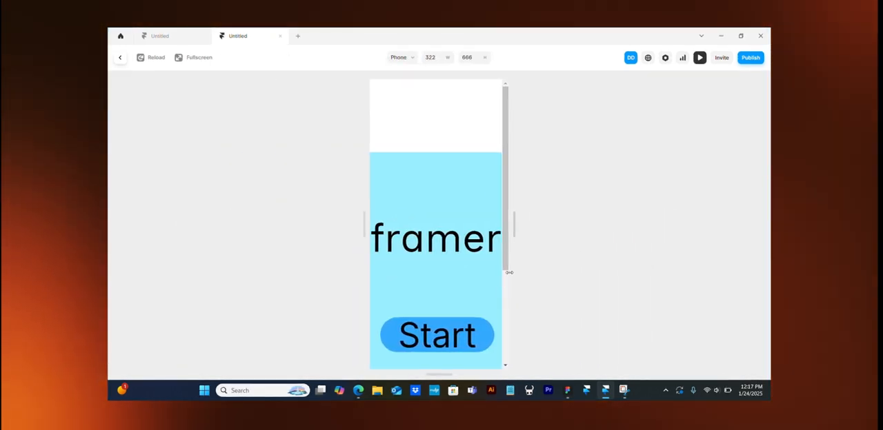
- Widen the Desktop preview to check the layout at a larger width, and return to the canvas
{"action": "left_click_drag", "start_coordinate": [507, 273], "coordinate": [707, 259]}
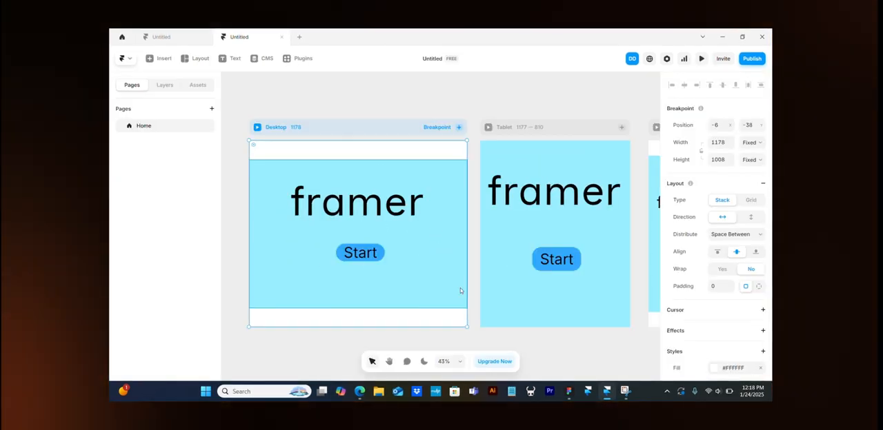
{"action": "left_click", "coordinate": [476, 296]}
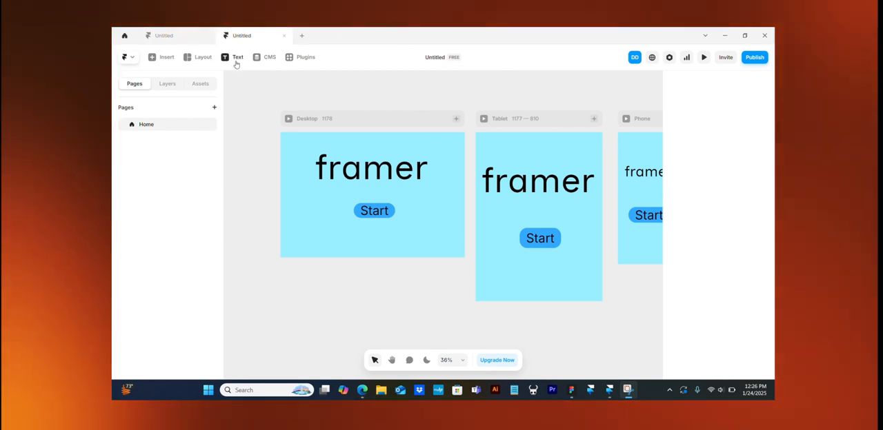
- Draw an image frame about 886 by 199 pixels below the Start button on the Desktop breakpoint
{"action": "left_click", "coordinate": [201, 59]}
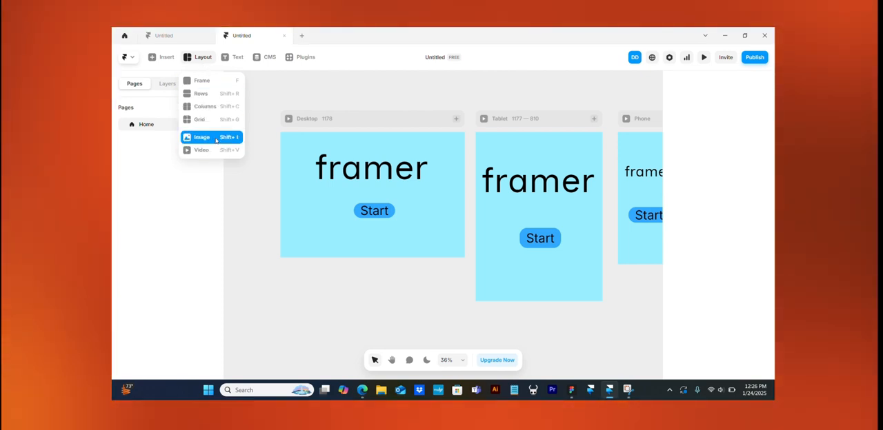
{"action": "left_click", "coordinate": [216, 140]}
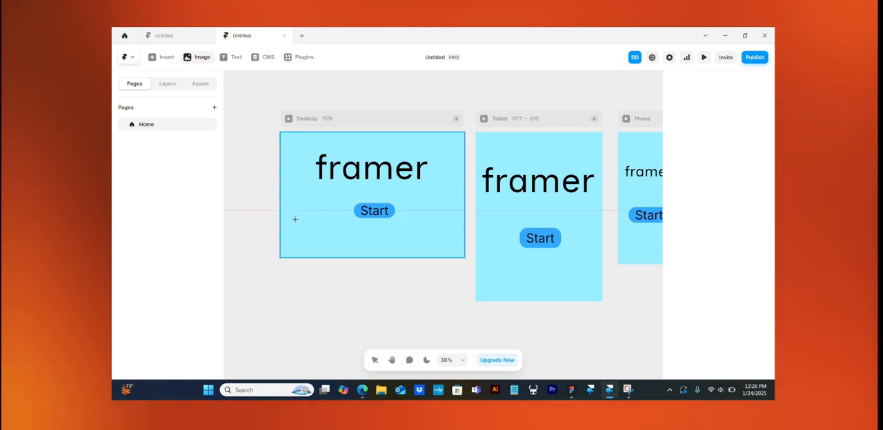
{"action": "left_click_drag", "start_coordinate": [303, 226], "coordinate": [441, 257]}
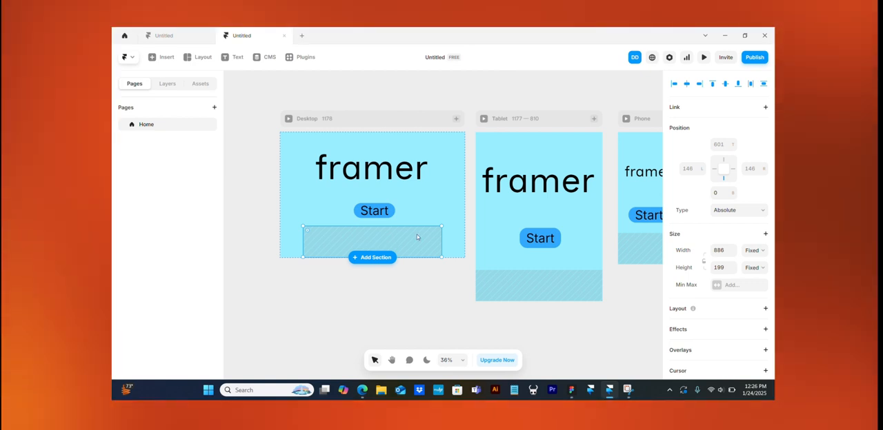
- Fill the image frame with the Unsplash photo of glossy red and black loops
{"action": "scroll", "coordinate": [707, 266], "scroll_direction": "down", "scroll_amount": 3}
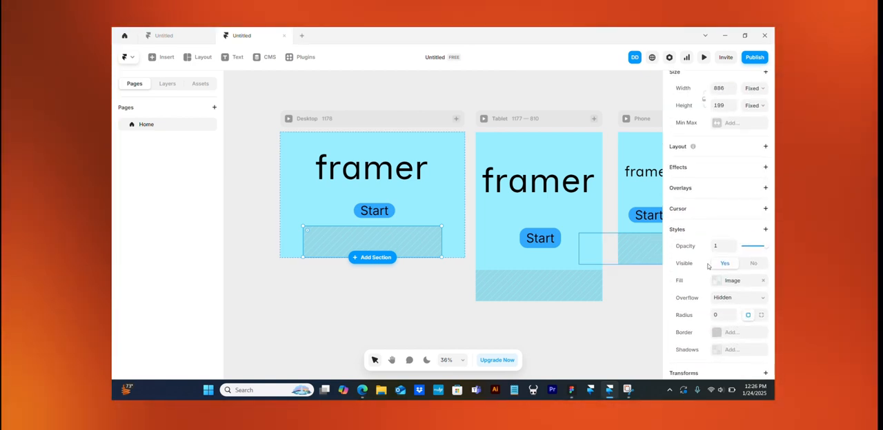
{"action": "scroll", "coordinate": [711, 262], "scroll_direction": "down", "scroll_amount": 2}
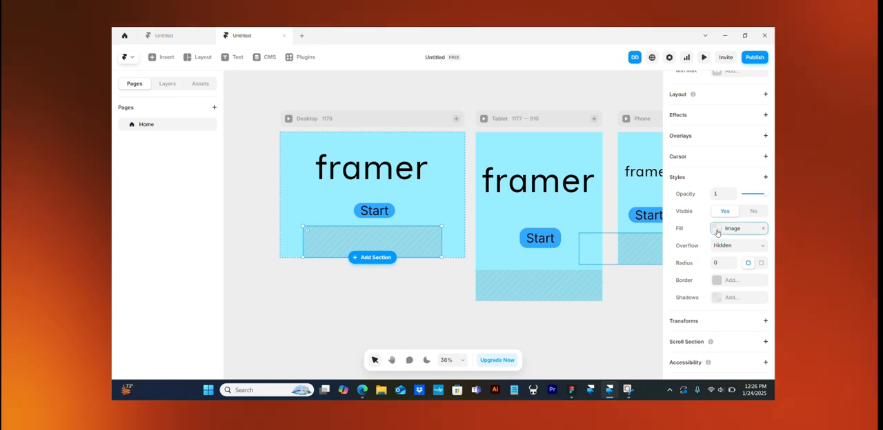
{"action": "left_click", "coordinate": [717, 231]}
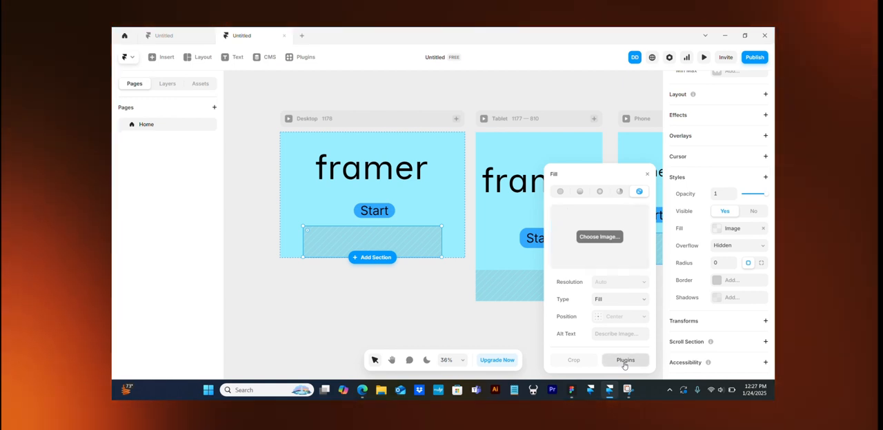
{"action": "left_click", "coordinate": [624, 364]}
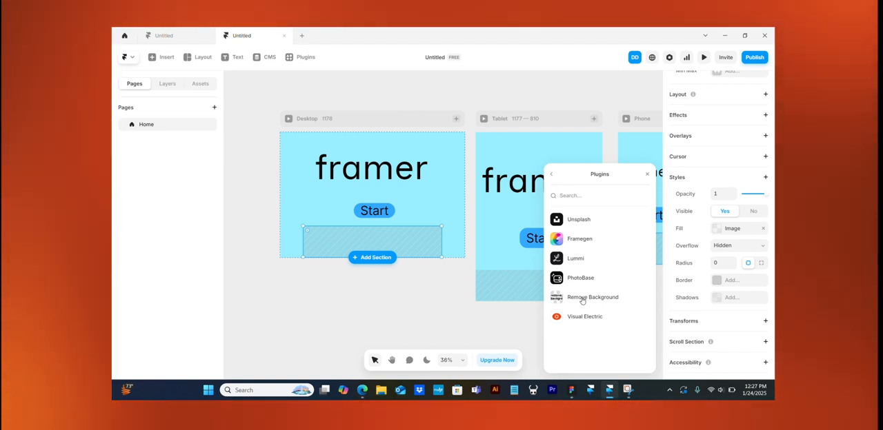
{"action": "left_click", "coordinate": [578, 220]}
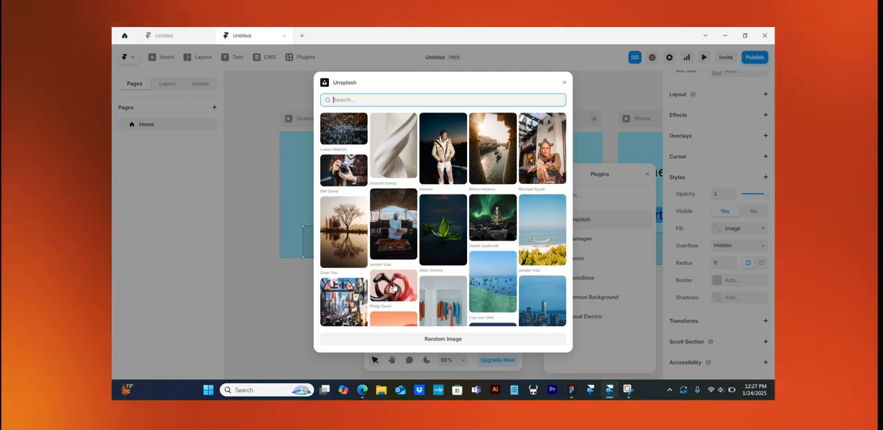
{"action": "left_click", "coordinate": [394, 288]}
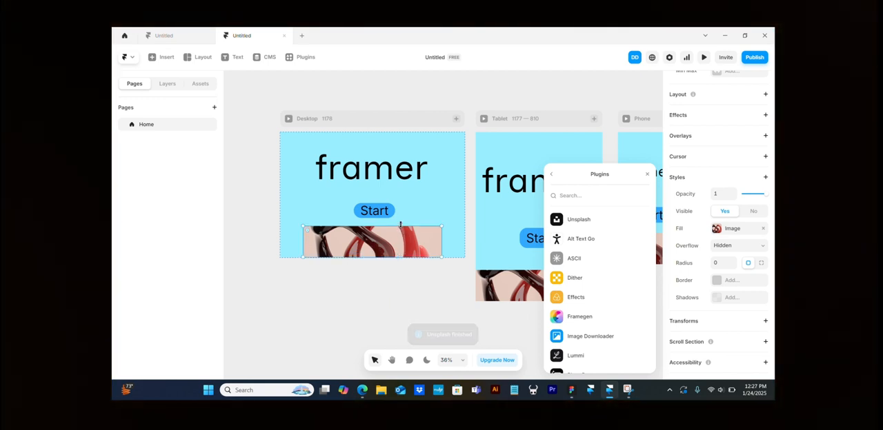
- Extend the Desktop image upward to the lower edge of the title and set its corner radius to 50
{"action": "left_click_drag", "start_coordinate": [400, 225], "coordinate": [394, 179]}
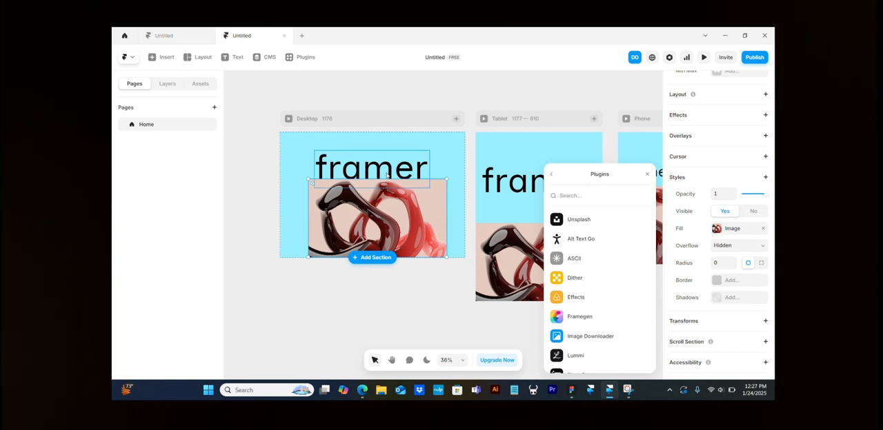
{"action": "left_click", "coordinate": [387, 176]}
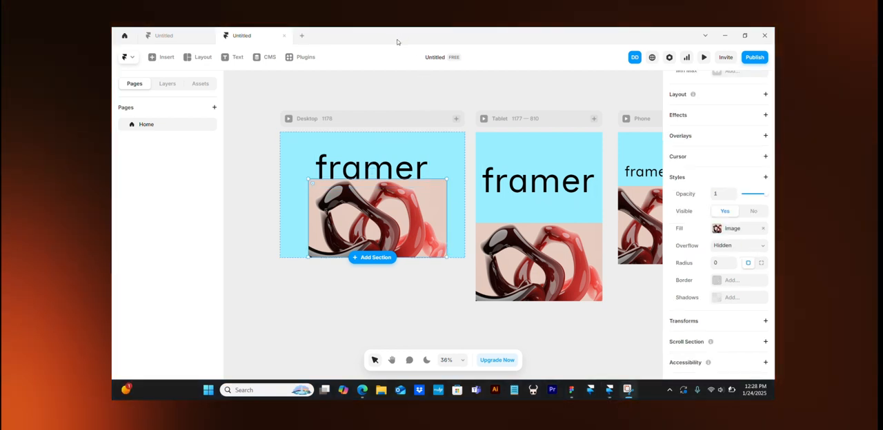
{"action": "left_click", "coordinate": [761, 248]}
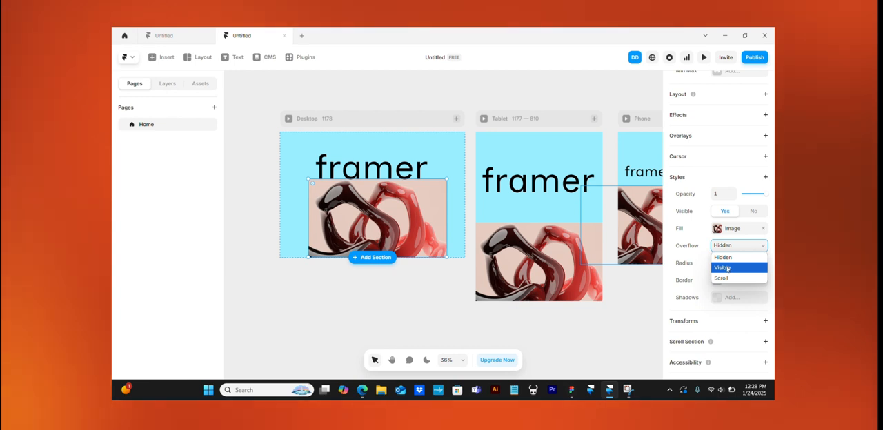
{"action": "left_click", "coordinate": [688, 263]}
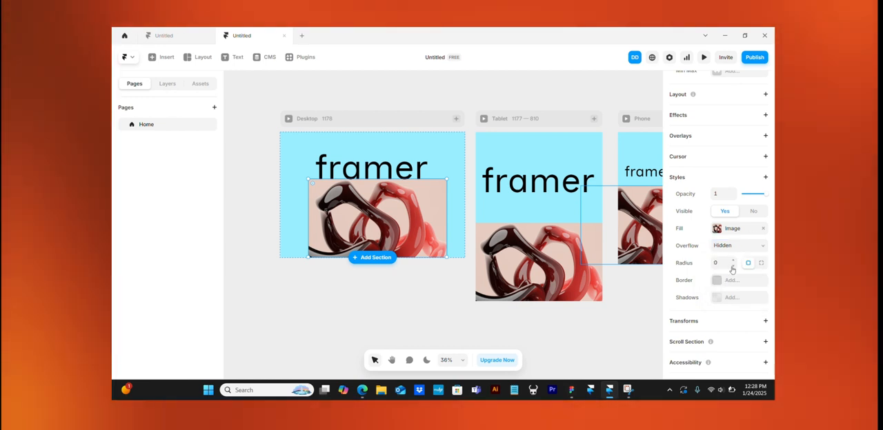
{"action": "mouse_move", "coordinate": [734, 264]}
{"action": "left_mouse_down"}
{"action": "mouse_move", "coordinate": [734, 232]}
{"action": "mouse_move", "coordinate": [733, 269]}
{"action": "left_mouse_up"}
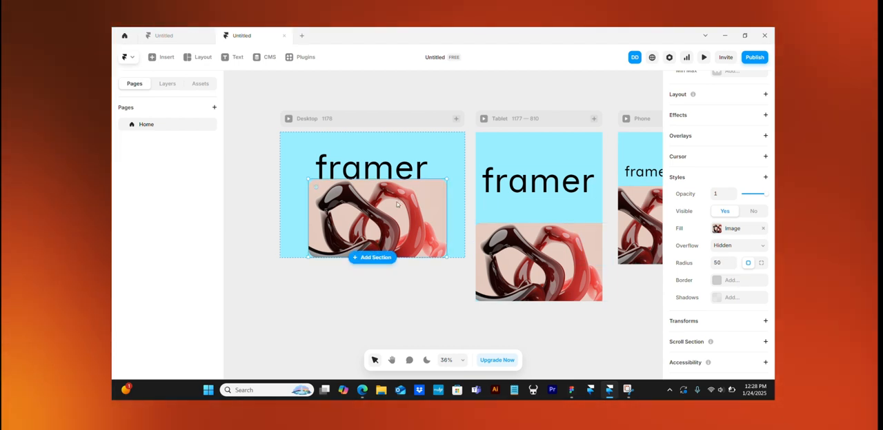
- Move the image to the Desktop frame's upper-left corner and stretch it to 1178 by 800 as a full background behind the title and button
{"action": "left_click_drag", "start_coordinate": [399, 203], "coordinate": [393, 158]}
{"action": "left_click_drag", "start_coordinate": [301, 168], "coordinate": [280, 165]}
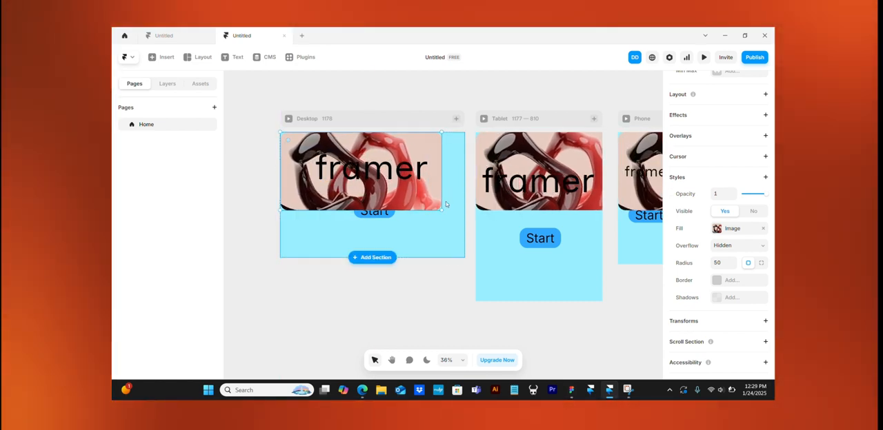
{"action": "left_click_drag", "start_coordinate": [442, 179], "coordinate": [464, 179]}
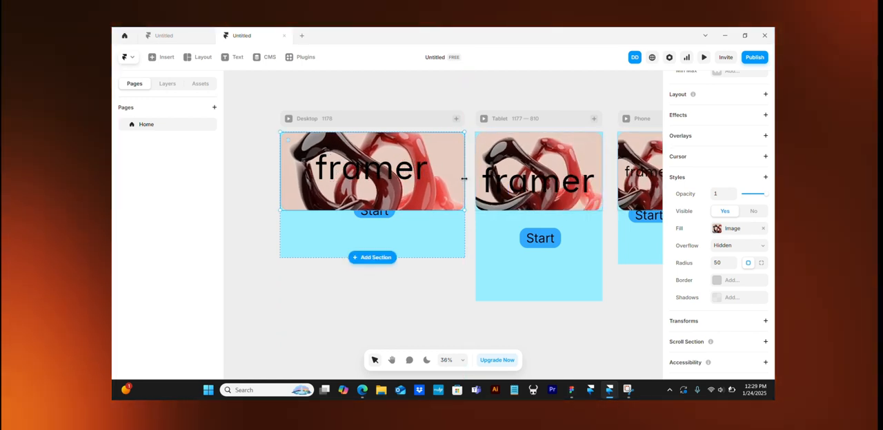
{"action": "left_click_drag", "start_coordinate": [400, 209], "coordinate": [396, 201]}
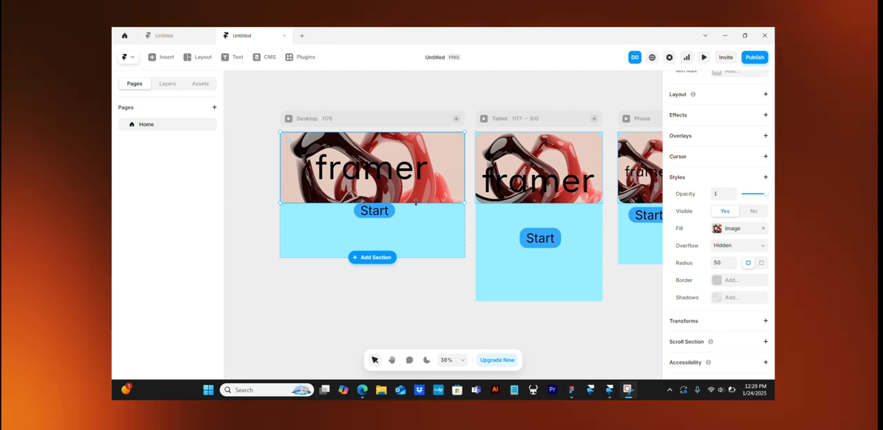
{"action": "mouse_move", "coordinate": [416, 201]}
{"action": "left_mouse_down"}
{"action": "mouse_move", "coordinate": [421, 227]}
{"action": "mouse_move", "coordinate": [424, 190]}
{"action": "mouse_move", "coordinate": [408, 202]}
{"action": "left_mouse_up"}
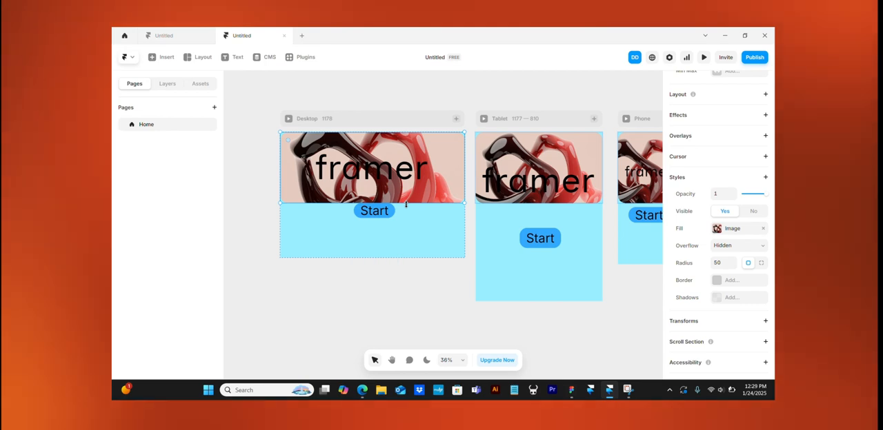
{"action": "left_click_drag", "start_coordinate": [405, 204], "coordinate": [399, 253]}
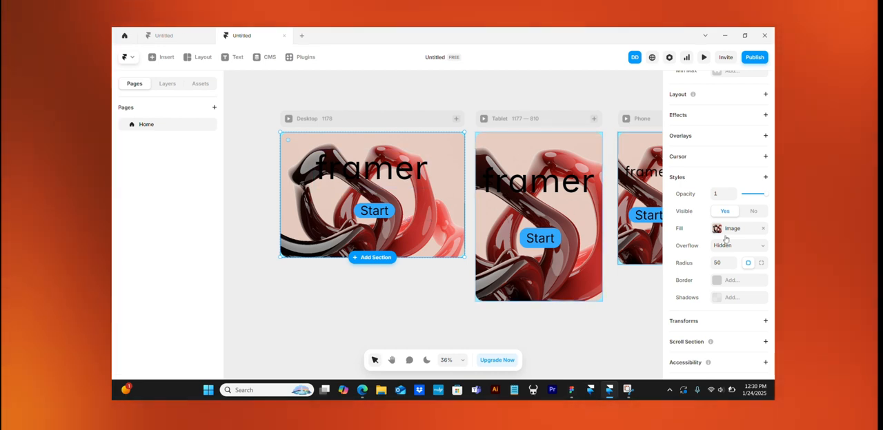
- Set the background image's width and height to Relative at 100%
{"action": "scroll", "coordinate": [754, 224], "scroll_direction": "up", "scroll_amount": 3}
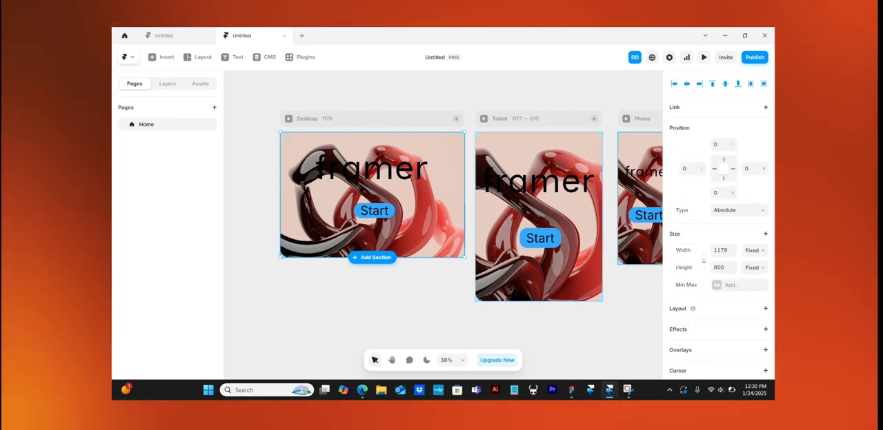
{"action": "left_click", "coordinate": [762, 250]}
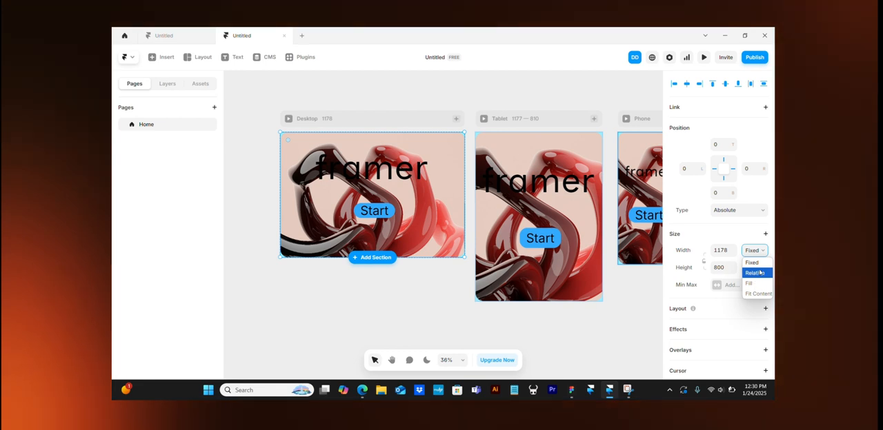
{"action": "left_click", "coordinate": [759, 271]}
{"action": "left_click", "coordinate": [758, 269]}
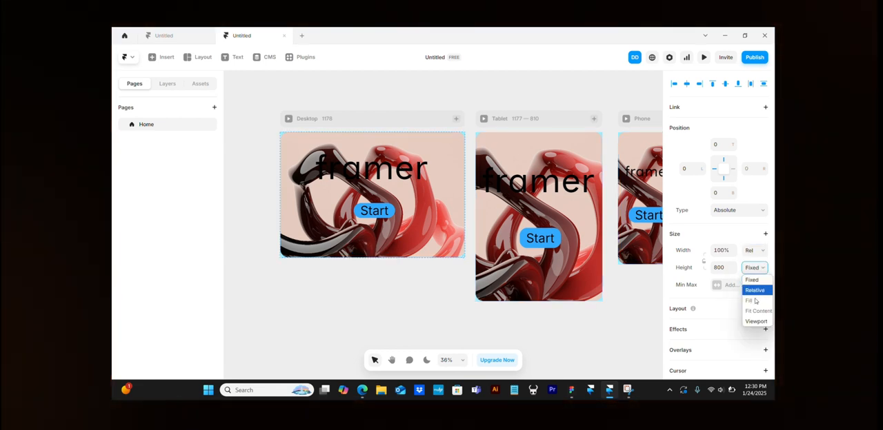
{"action": "left_click", "coordinate": [759, 290]}
- Examine how the background image fills the Desktop, Tablet and Phone breakpoints
{"action": "scroll", "coordinate": [576, 237], "scroll_direction": "right", "scroll_amount": 3}
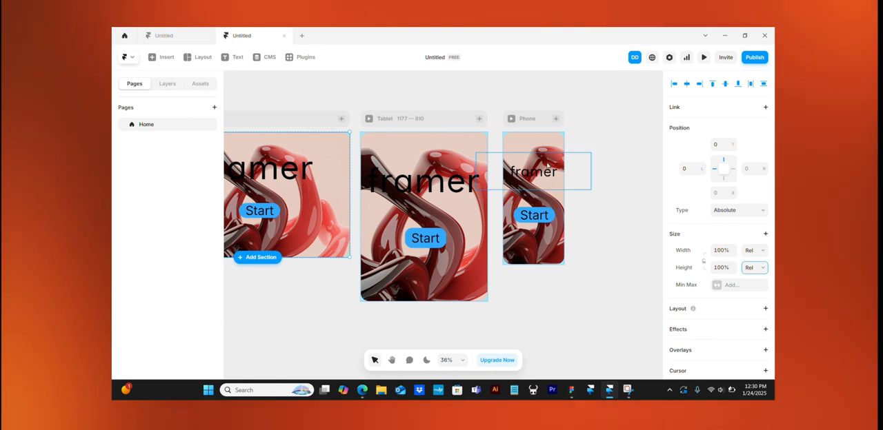
{"action": "scroll", "coordinate": [539, 144], "scroll_direction": "left", "scroll_amount": 2}
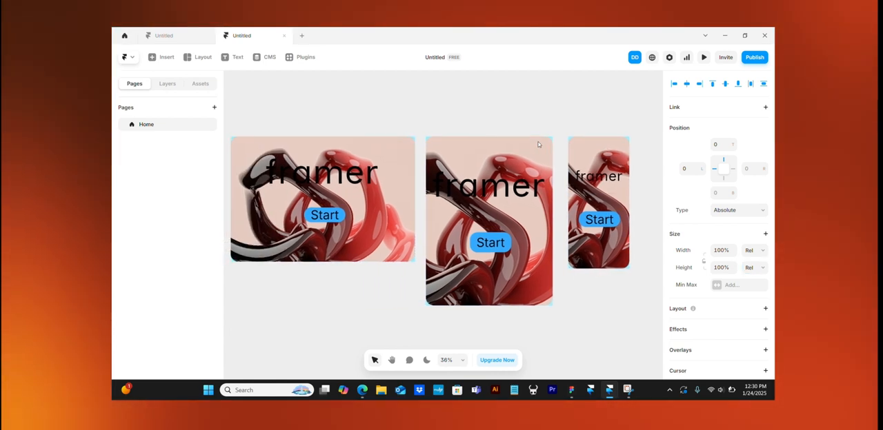
{"action": "scroll", "coordinate": [539, 144], "scroll_direction": "left", "scroll_amount": 1}
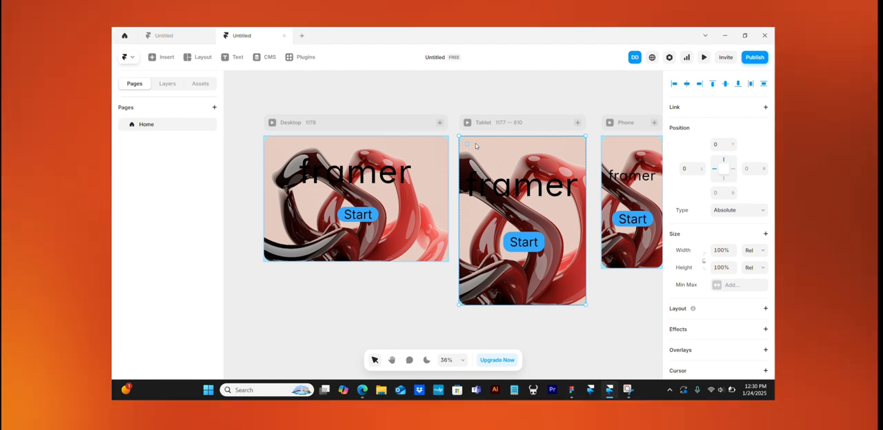
{"action": "scroll", "coordinate": [476, 146], "scroll_direction": "left", "scroll_amount": 2}
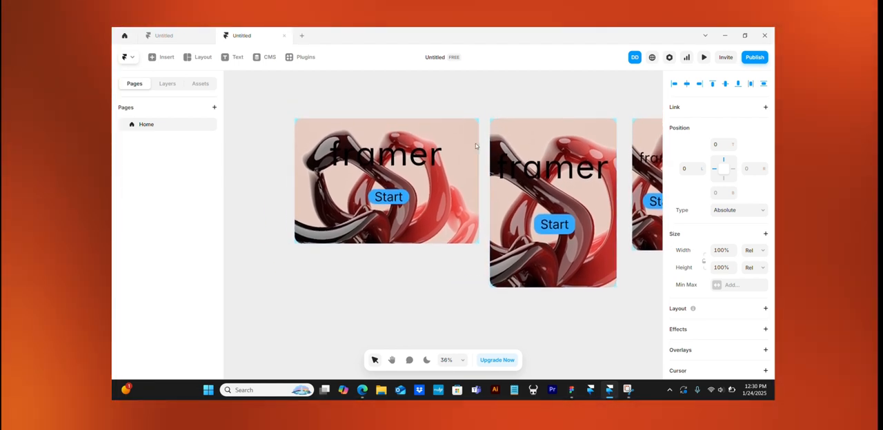
{"action": "scroll", "coordinate": [475, 146], "scroll_direction": "left", "scroll_amount": 1}
{"action": "scroll", "coordinate": [475, 146], "scroll_direction": "right", "scroll_amount": 3}
{"action": "scroll", "coordinate": [476, 145], "scroll_direction": "left", "scroll_amount": 4}
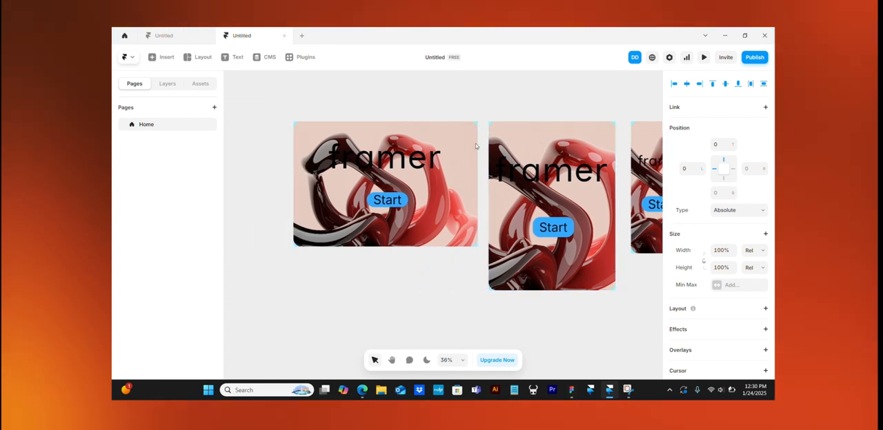
- Capitalize the Desktop title to "Framer" and widen its text box slightly so the word fits on one line
{"action": "left_click", "coordinate": [382, 161]}
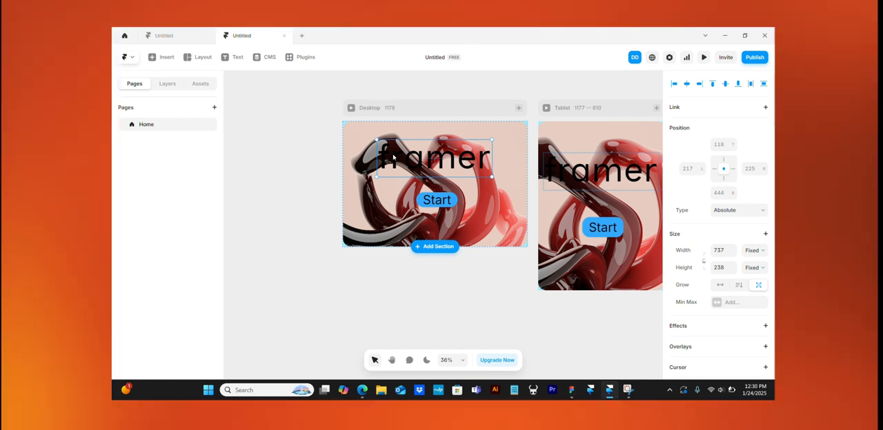
{"action": "double_click", "coordinate": [392, 157]}
{"action": "key", "text": "BackSpace"}
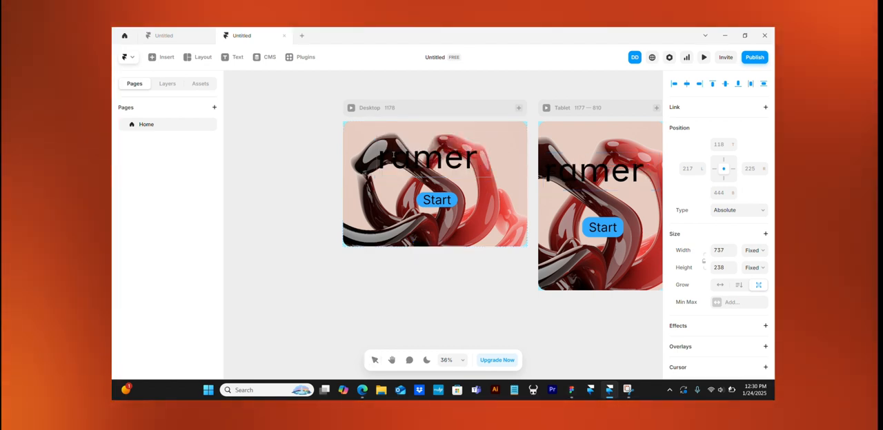
{"action": "type", "text": "F"}
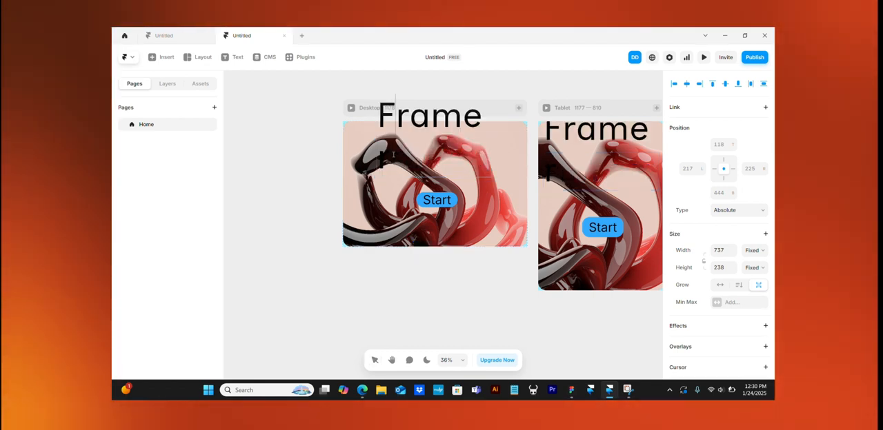
{"action": "key", "text": "Escape"}
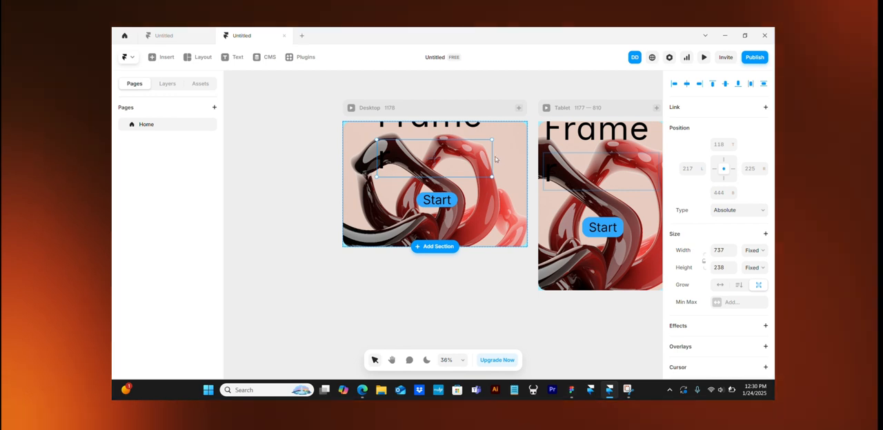
{"action": "left_click_drag", "start_coordinate": [492, 158], "coordinate": [497, 160]}
{"action": "left_click", "coordinate": [482, 249]}
{"action": "scroll", "coordinate": [485, 253], "scroll_direction": "right", "scroll_amount": 5}
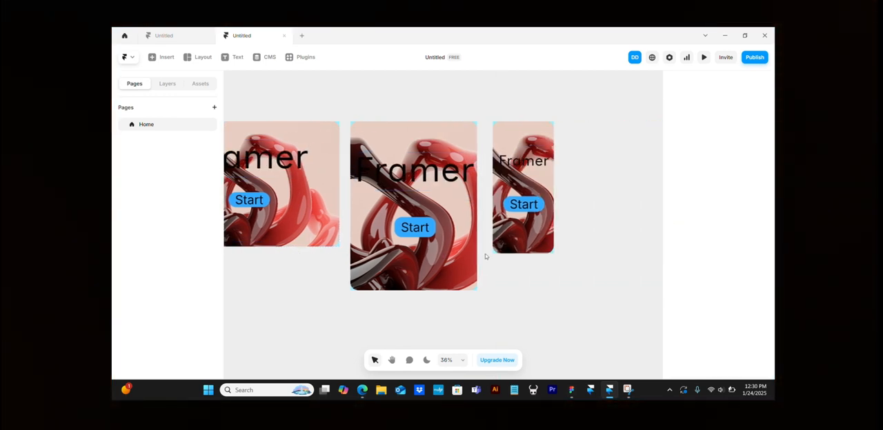
{"action": "scroll", "coordinate": [485, 256], "scroll_direction": "left", "scroll_amount": 5}
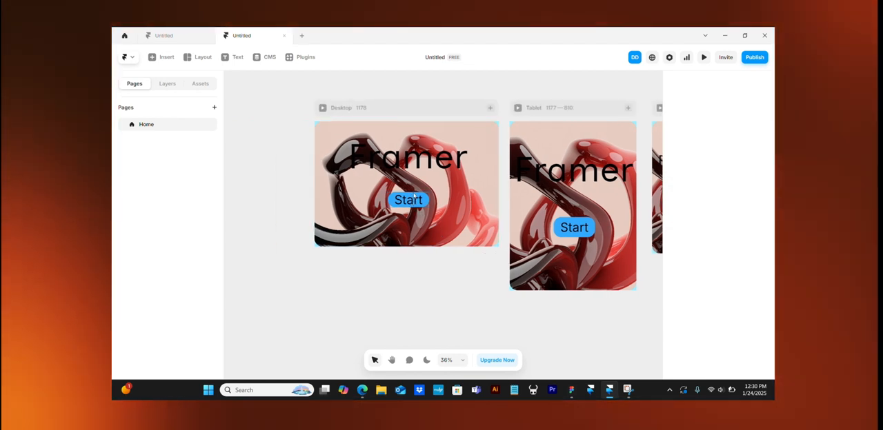
- Preview the Desktop page, widen the preview to 1486 to check how the layout adapts, and return to the canvas
{"action": "left_click", "coordinate": [323, 109]}
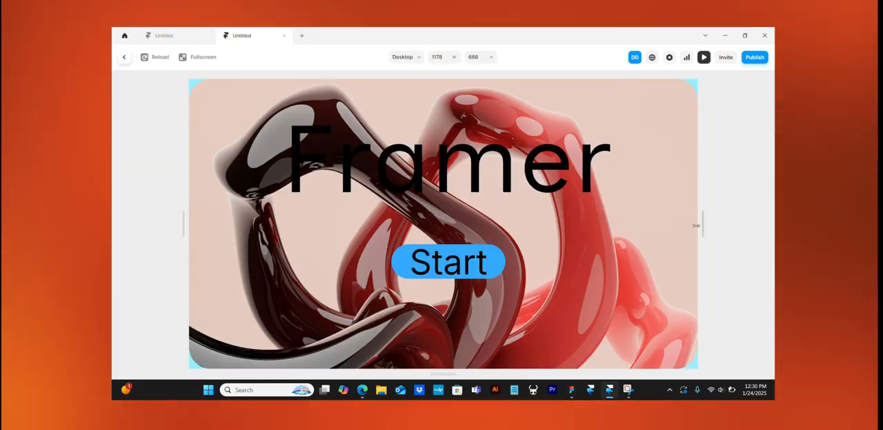
{"action": "left_click_drag", "start_coordinate": [696, 226], "coordinate": [771, 229]}
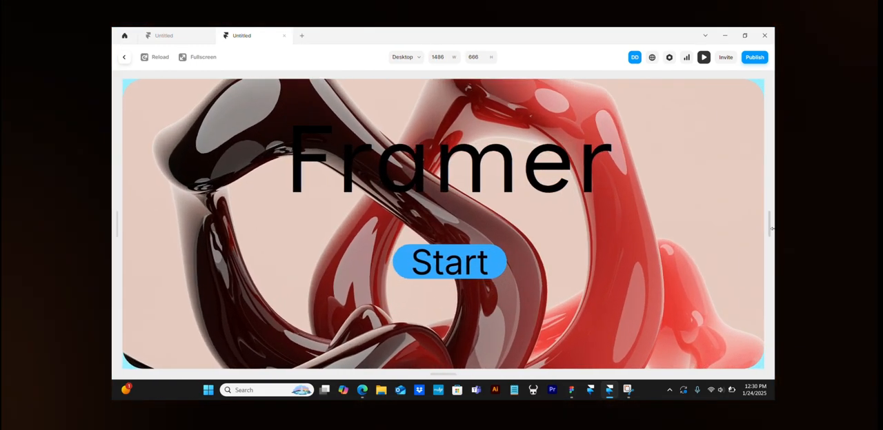
{"action": "left_click", "coordinate": [125, 56]}
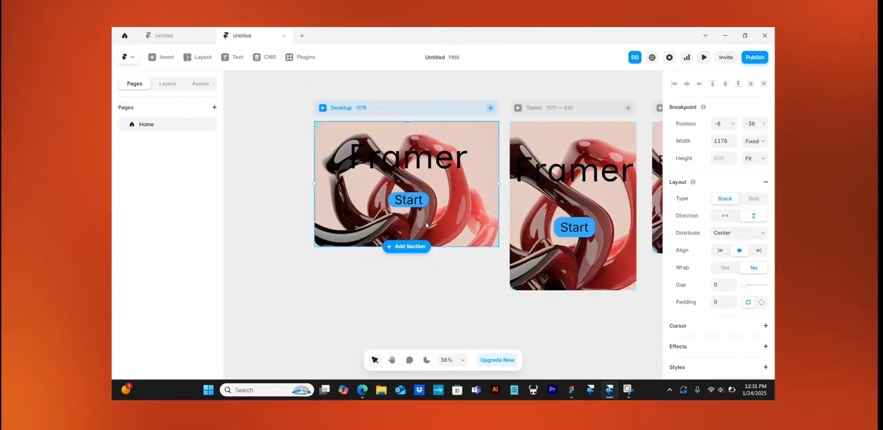
{"action": "left_click", "coordinate": [408, 274]}
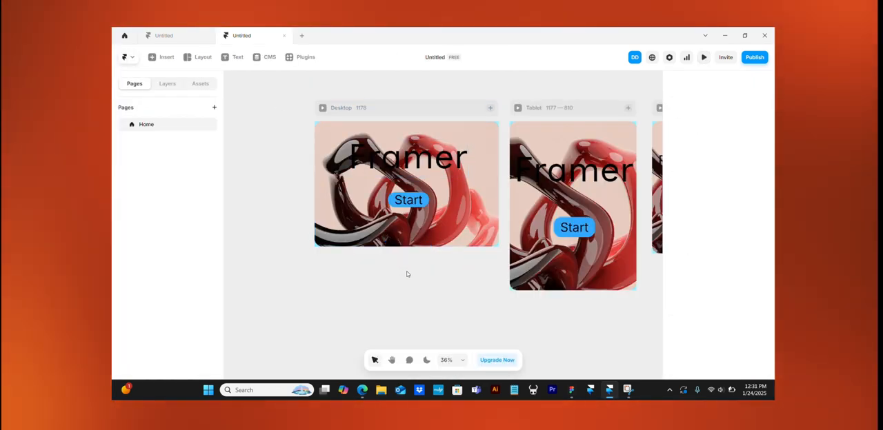
- Publish the site with the Desktop frame selected and open its live framer.app address in the browser
{"action": "left_click", "coordinate": [399, 118]}
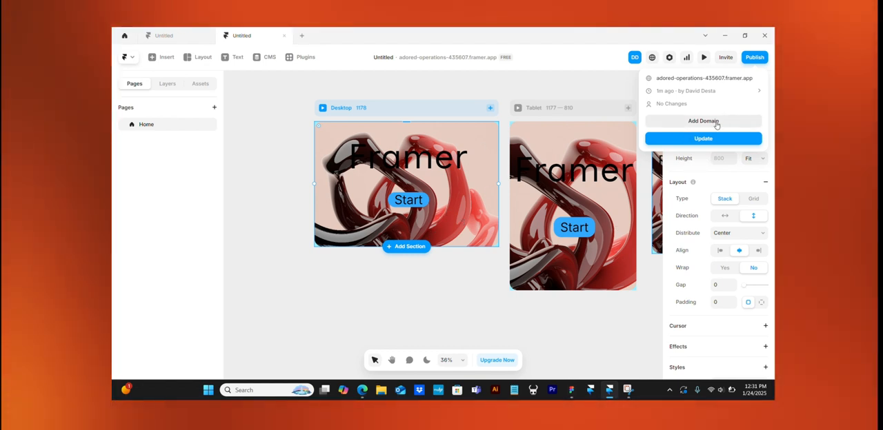
{"action": "left_click", "coordinate": [695, 79]}
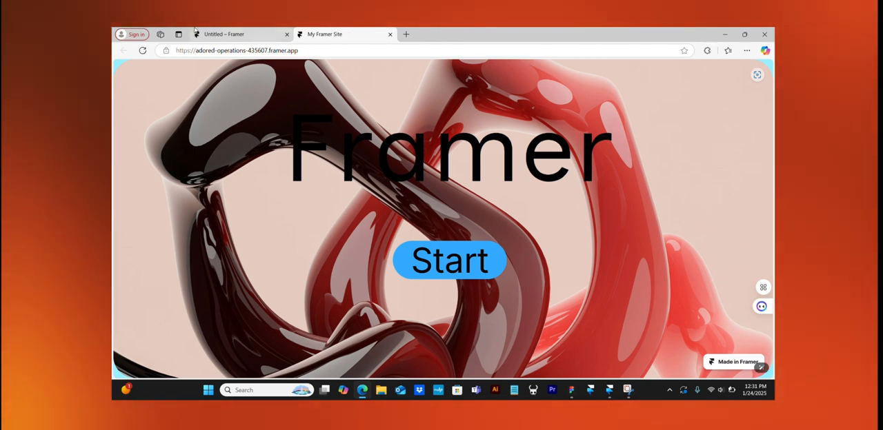
- View the Melona Coffee project in the browser and switch back to the untitled project in the Framer desktop app
{"action": "left_click", "coordinate": [232, 32]}
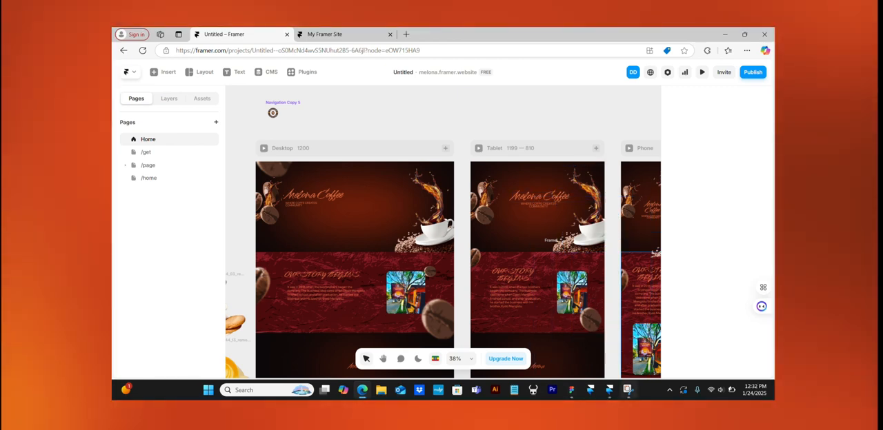
{"action": "mouse_move", "coordinate": [609, 391]}
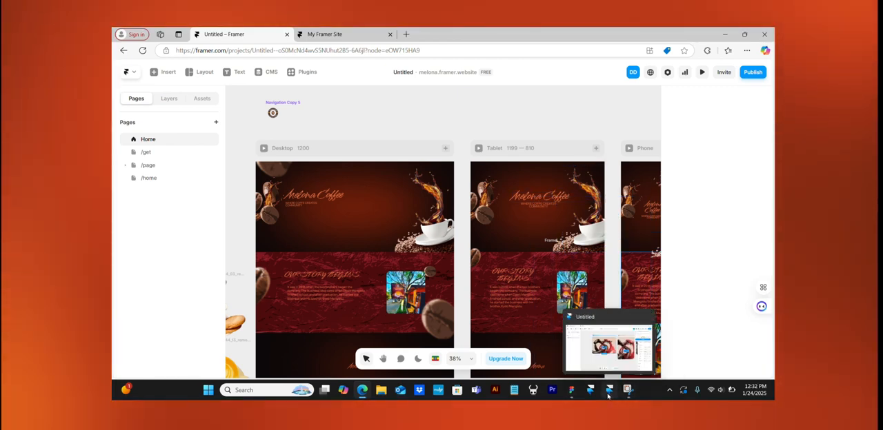
{"action": "mouse_move", "coordinate": [610, 359]}
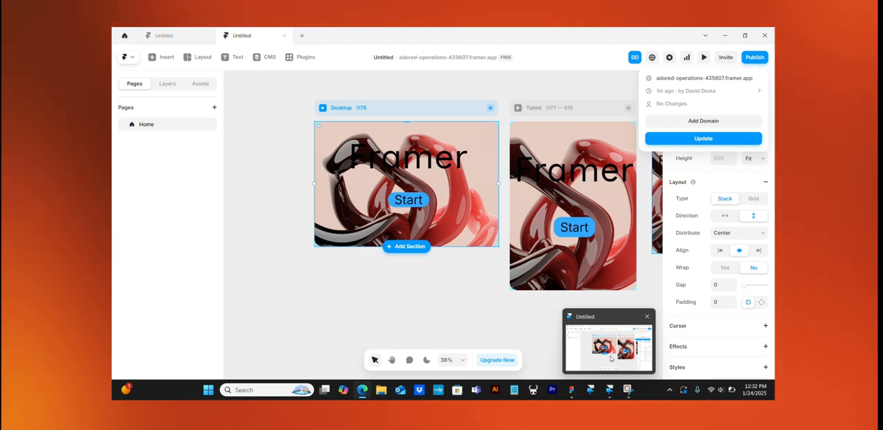
{"action": "left_click", "coordinate": [610, 358]}
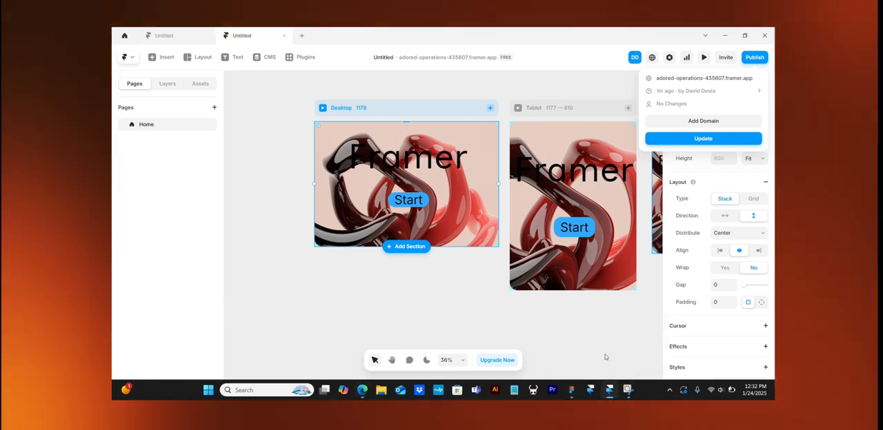